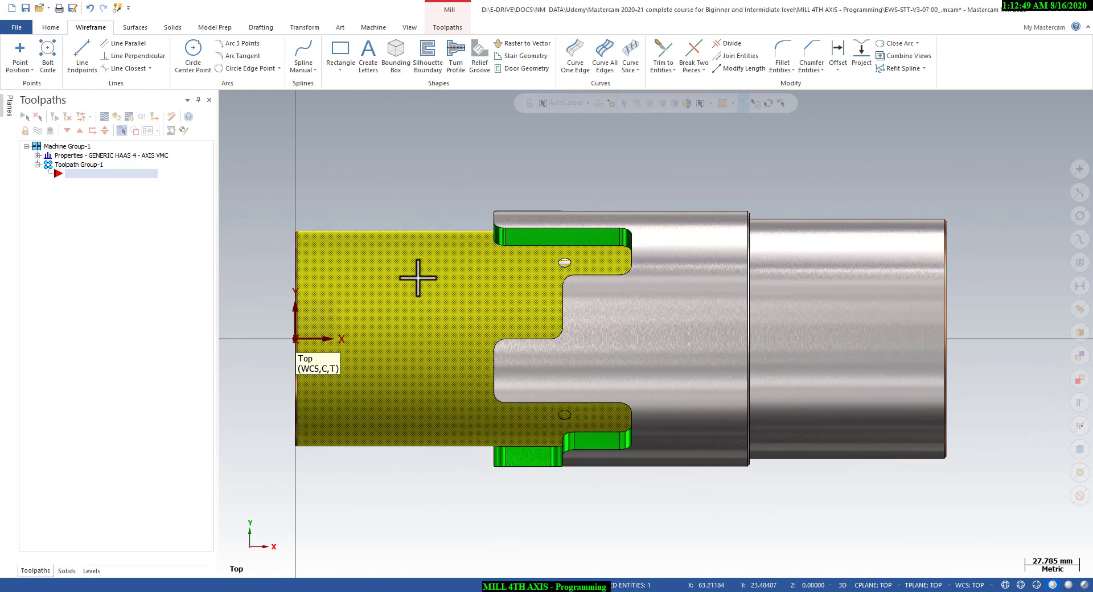
Isolate the smaller-diameter cylinder surface, inspect it, and restore the rest of the part in the Top view
{"action": "key", "text": "Delete"}
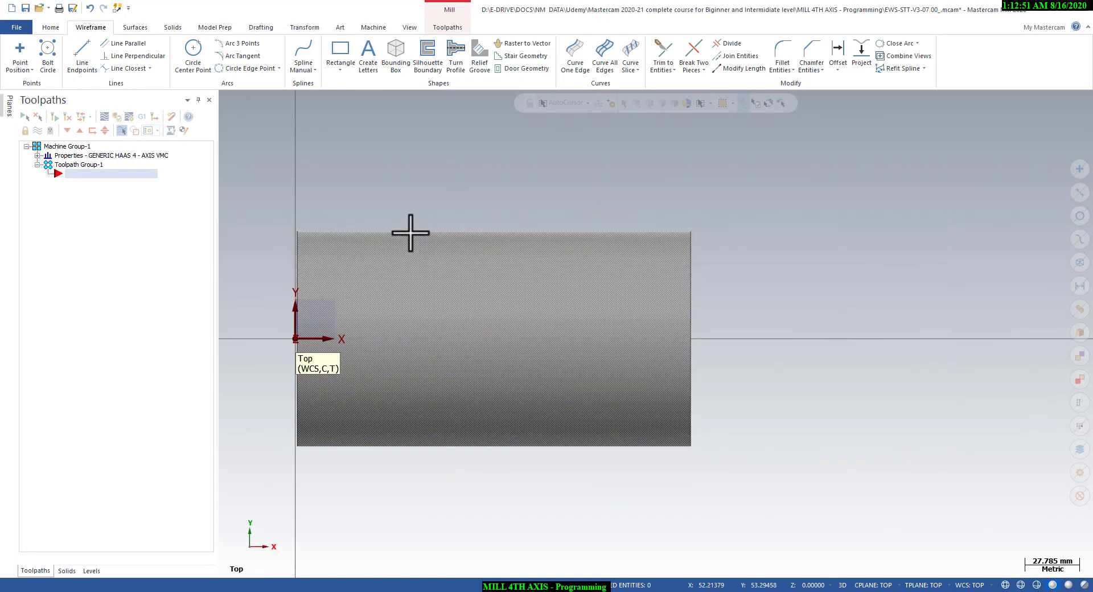
{"action": "middle_click_drag", "start_coordinate": [563, 218], "coordinate": [485, 190]}
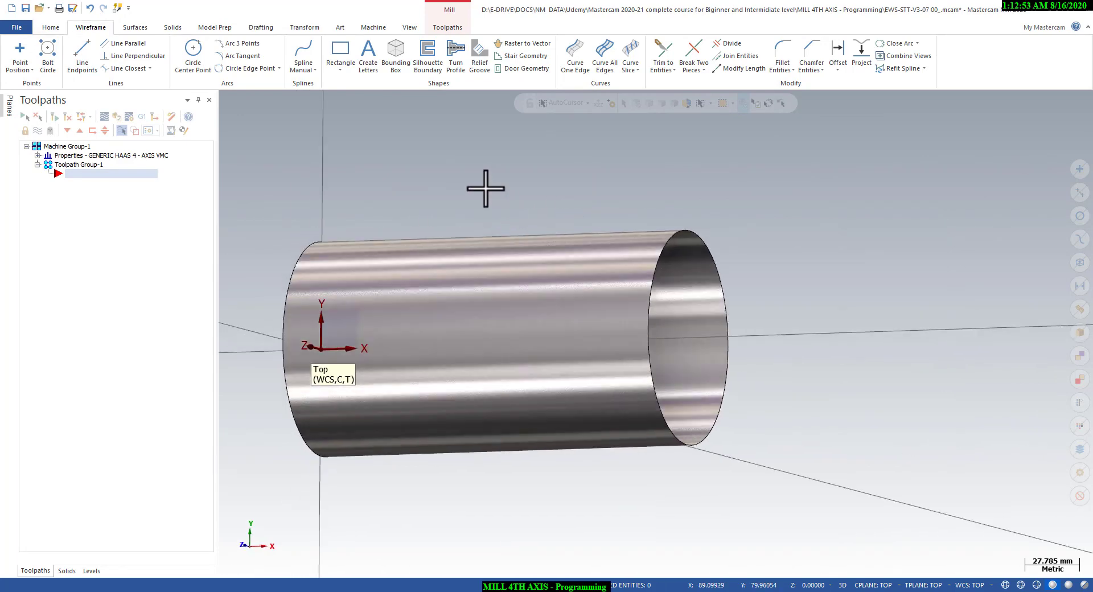
{"action": "right_click", "coordinate": [485, 190]}
{"action": "left_click", "coordinate": [511, 251]}
{"action": "key", "text": "ctrl+z"}
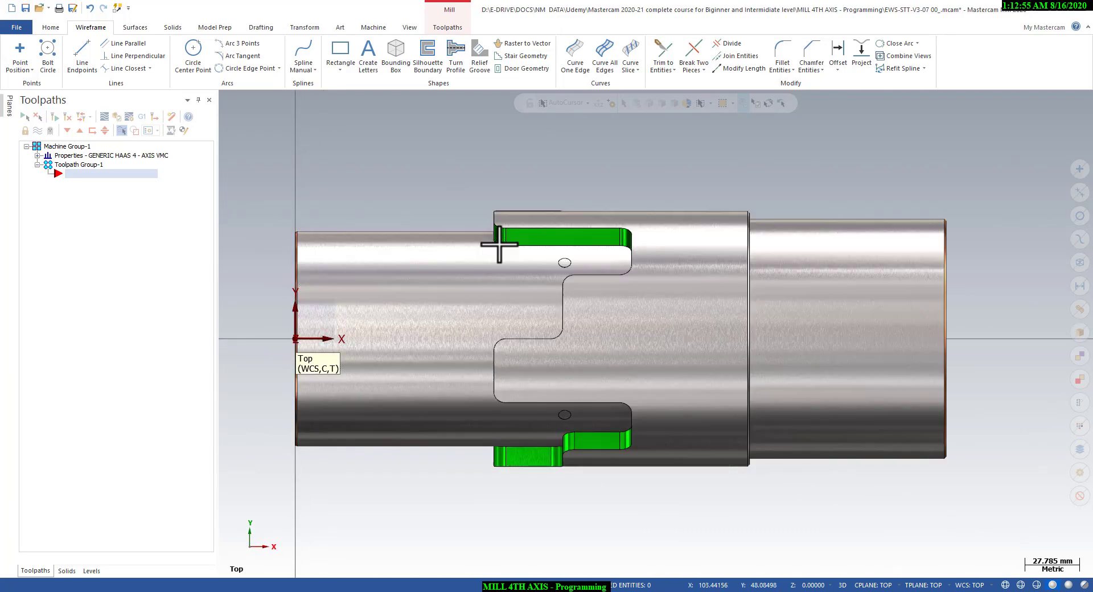
{"action": "key", "text": "alt"}
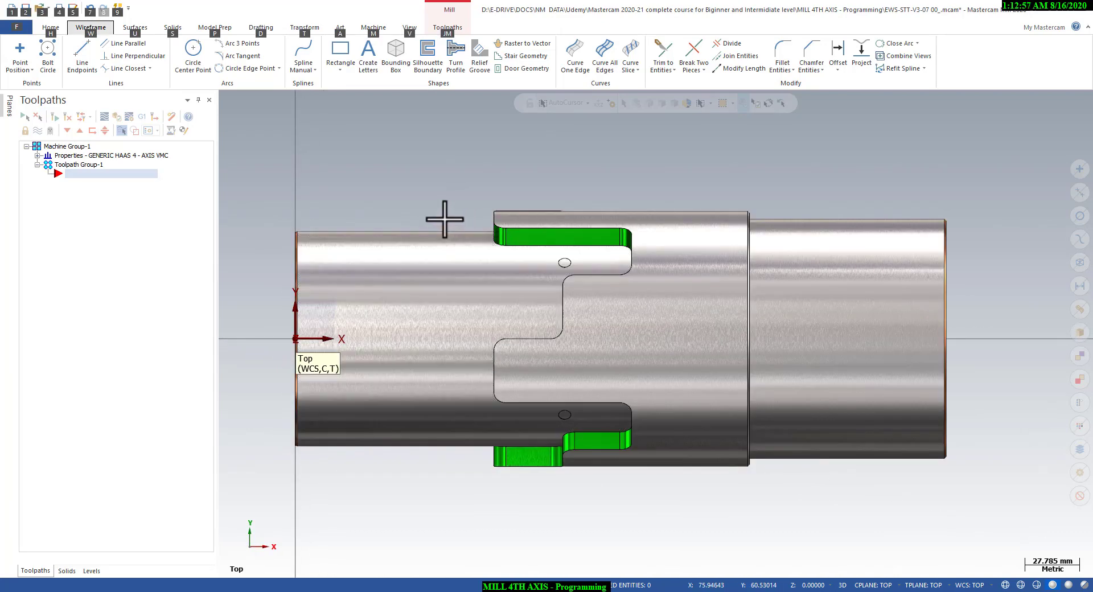
Create curves on all edges of the large-diameter collar surface and return to the Top view
{"action": "middle_click_drag", "start_coordinate": [445, 219], "coordinate": [513, 234]}
{"action": "left_click", "coordinate": [533, 229]}
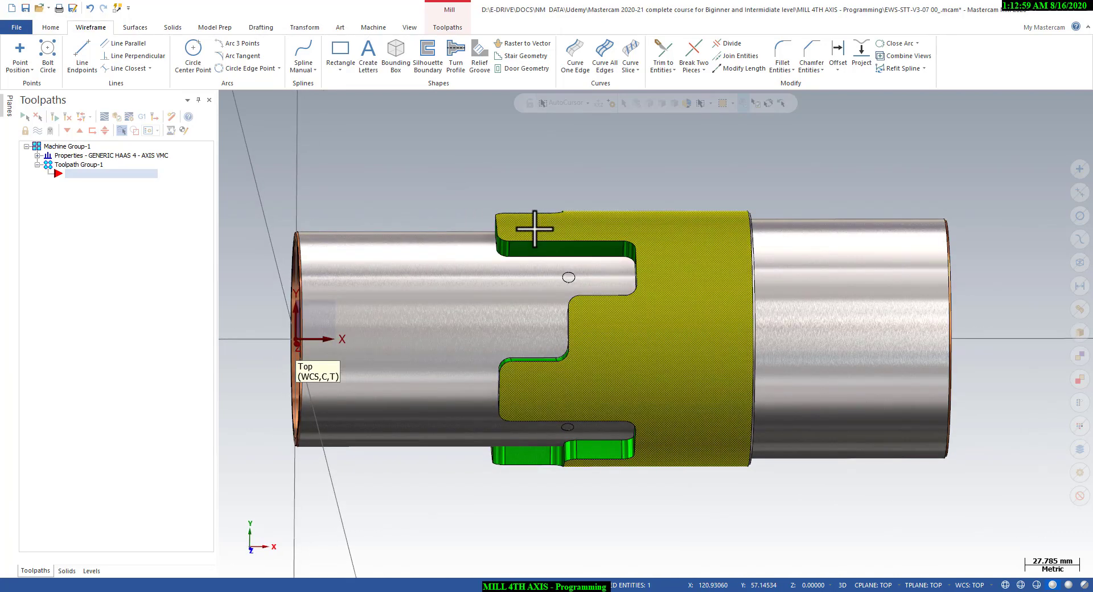
{"action": "key", "text": "Escape"}
{"action": "left_click", "coordinate": [603, 59]}
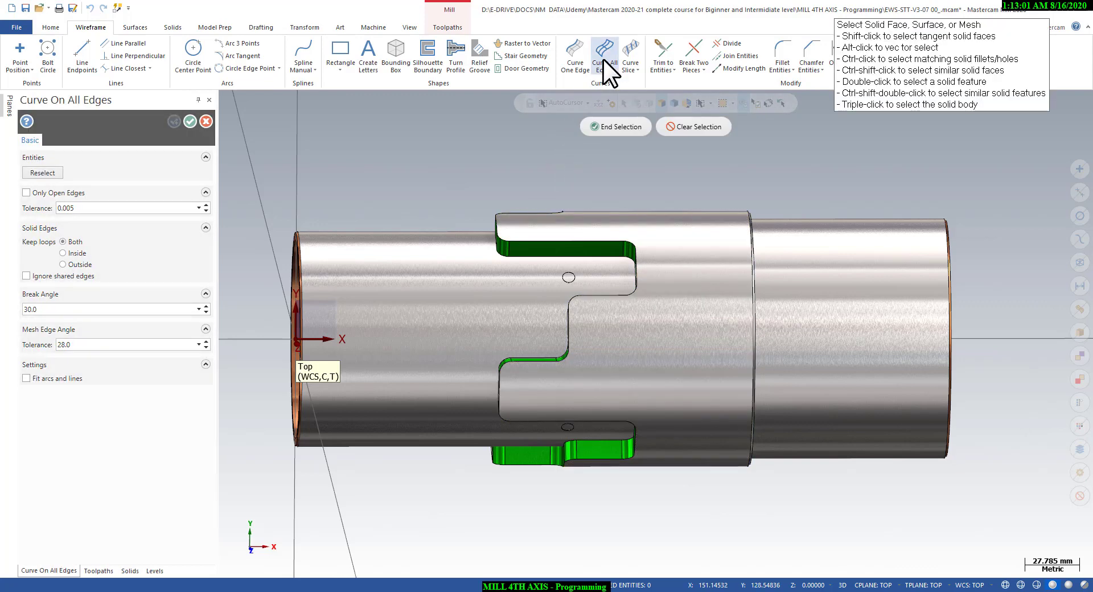
{"action": "left_click", "coordinate": [635, 218]}
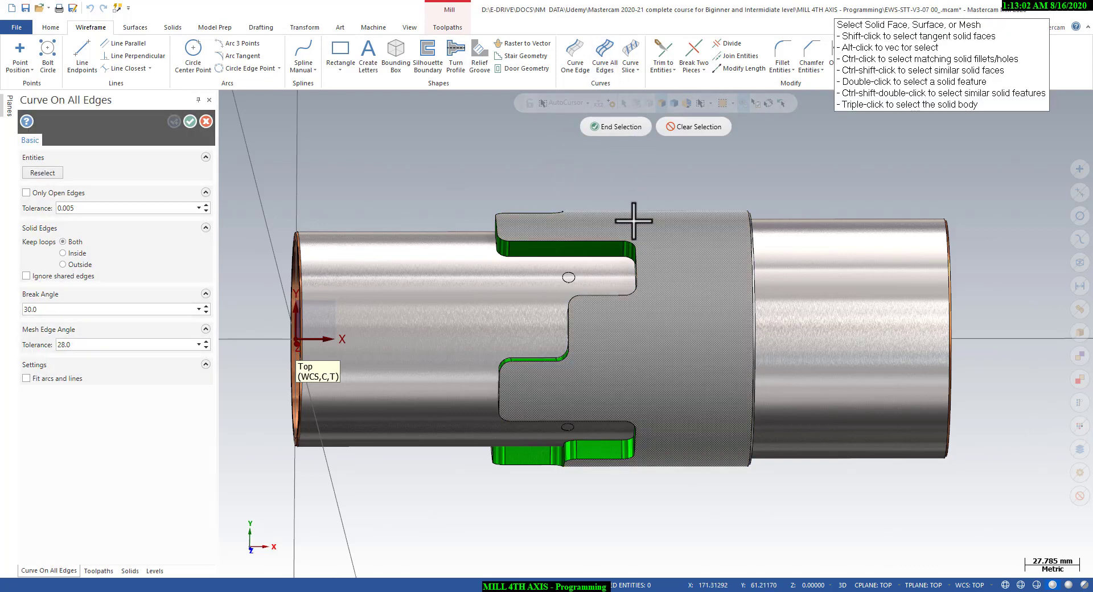
{"action": "left_click", "coordinate": [606, 126]}
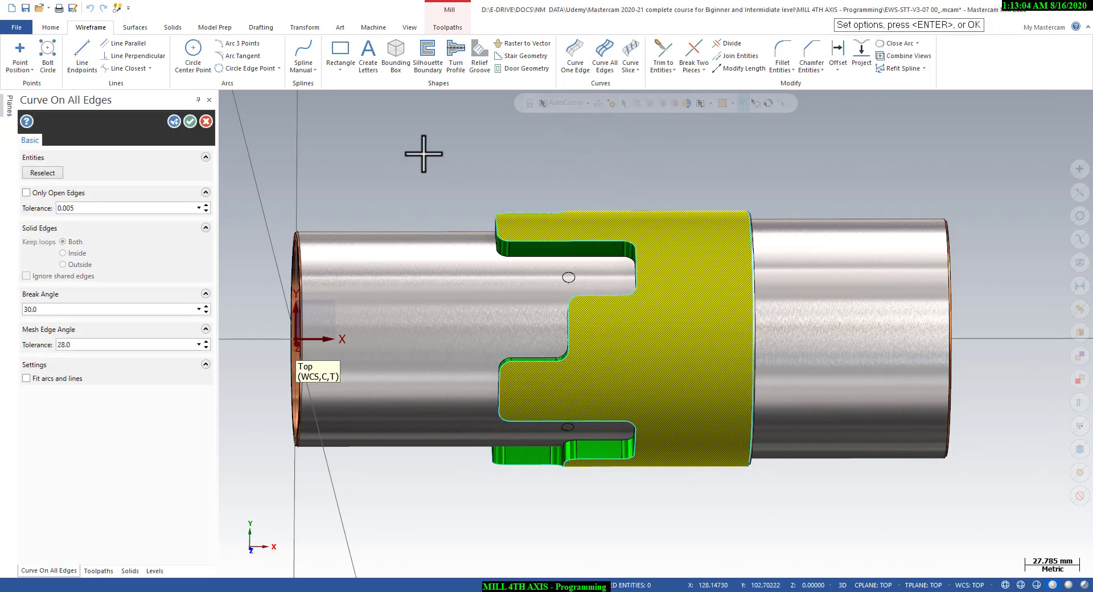
{"action": "left_click", "coordinate": [189, 122]}
{"action": "middle_click_drag", "start_coordinate": [370, 166], "coordinate": [410, 188]}
{"action": "right_click", "coordinate": [411, 196]}
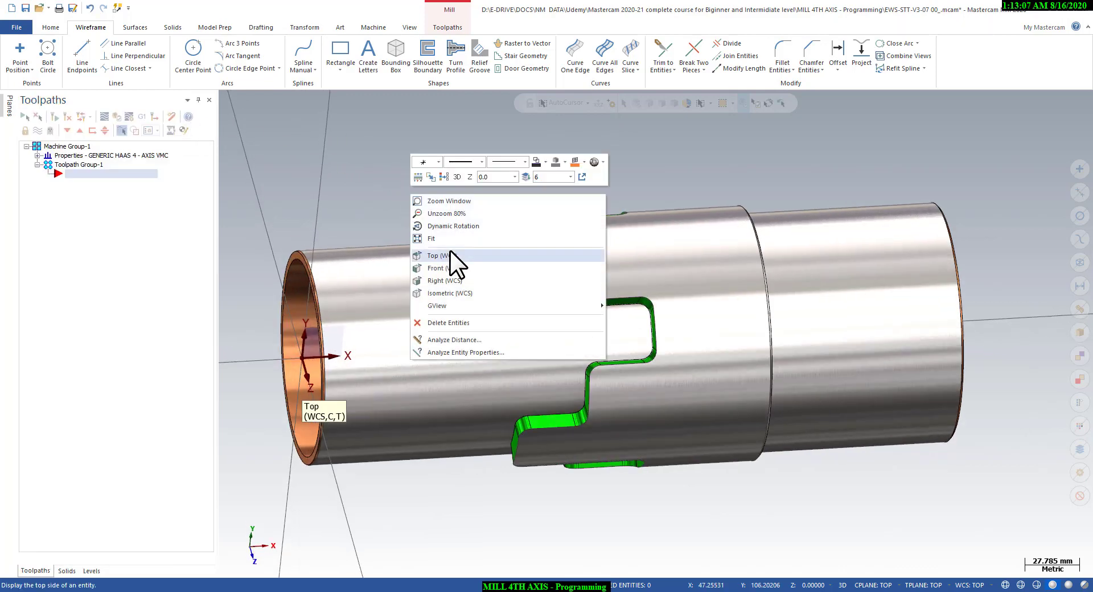
{"action": "left_click", "coordinate": [450, 254]}
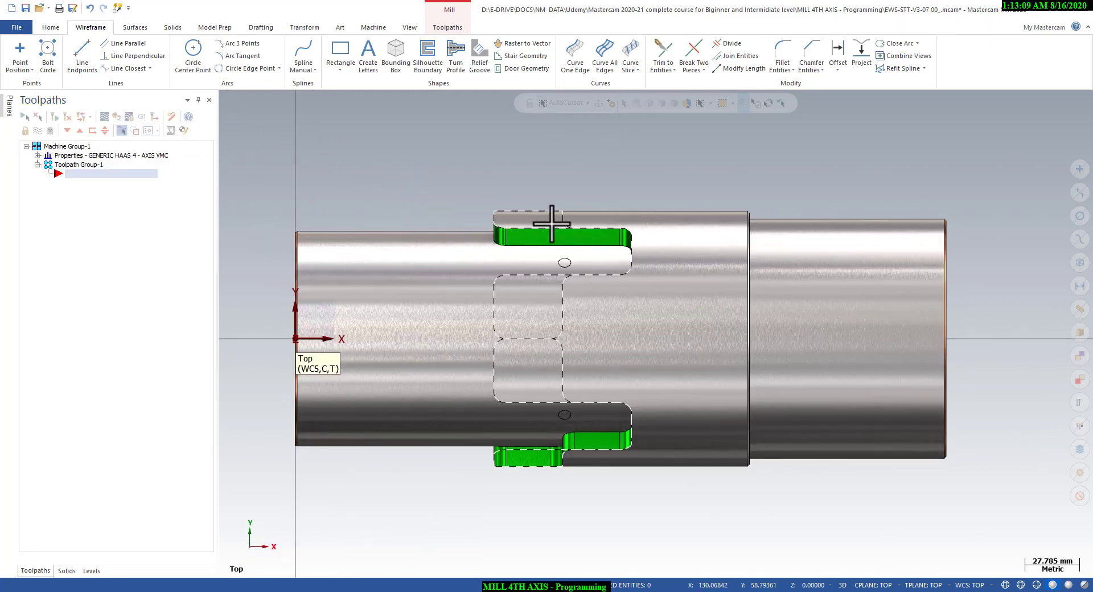
Isolate the stepped slot outline curves to inspect them without the part, and restore the hidden geometry
{"action": "left_click", "coordinate": [551, 225]}
{"action": "key", "text": "alt+e"}
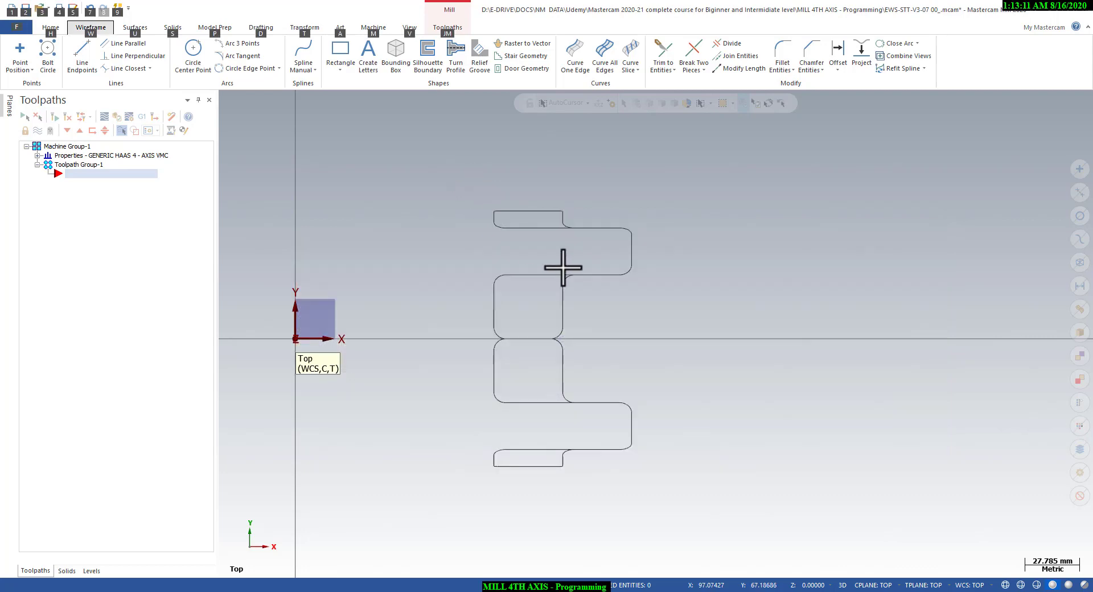
{"action": "mouse_move", "coordinate": [649, 341]}
{"action": "middle_mouse_down"}
{"action": "mouse_move", "coordinate": [578, 294]}
{"action": "mouse_move", "coordinate": [615, 307]}
{"action": "mouse_move", "coordinate": [642, 398]}
{"action": "mouse_move", "coordinate": [555, 266]}
{"action": "middle_mouse_up"}
{"action": "left_click", "coordinate": [559, 273]}
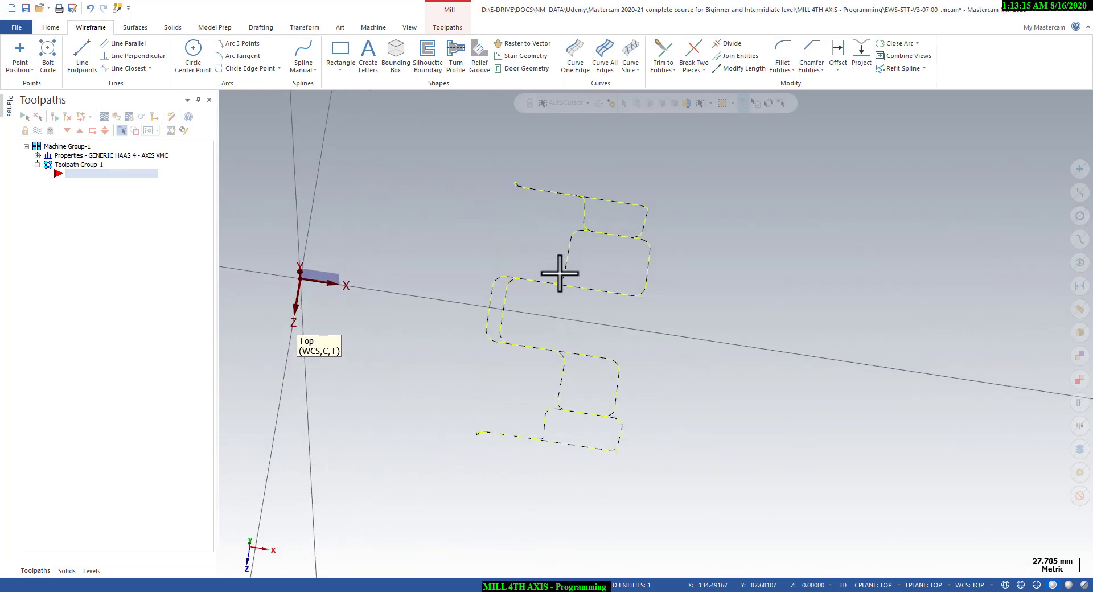
{"action": "key", "text": "alt+e"}
Isolate the slot outline curves together with the lengthwise seam line on the collar
{"action": "middle_click_drag", "start_coordinate": [617, 171], "coordinate": [564, 295]}
{"action": "key", "text": "Escape"}
{"action": "scroll", "coordinate": [518, 307], "scroll_direction": "up", "scroll_amount": 4}
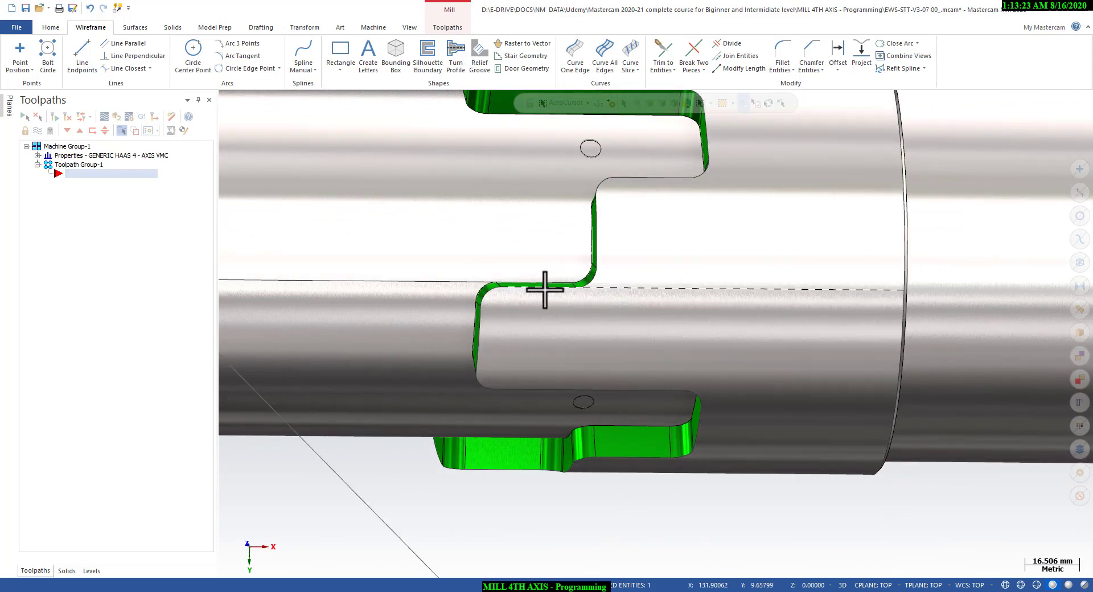
{"action": "key", "text": "Escape"}
{"action": "key", "text": "alt+e"}
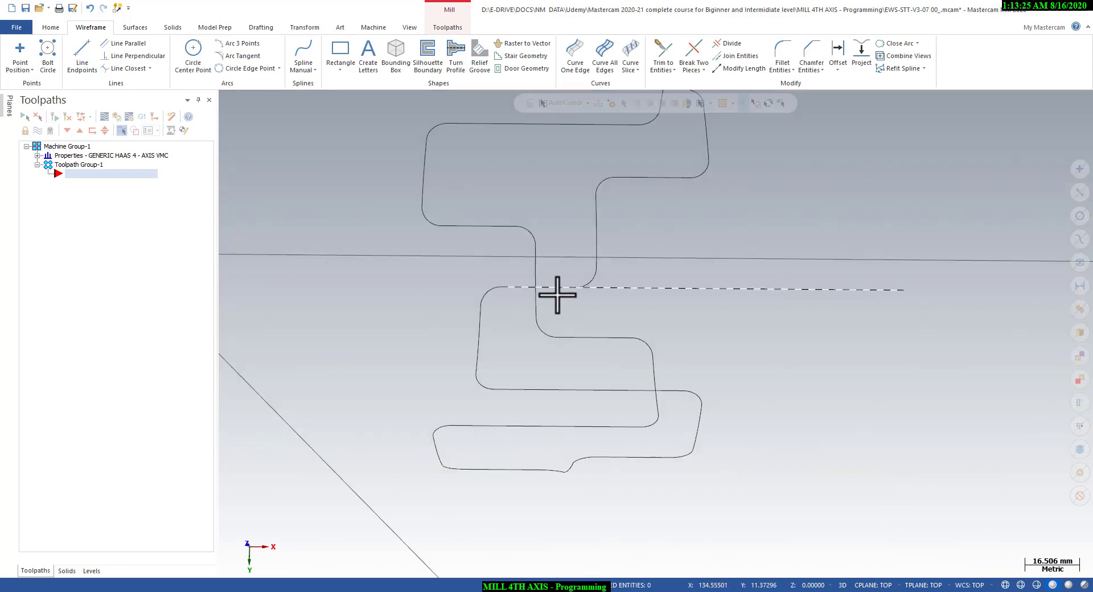
Trim away the seam line portion extending past the slot outline using Divide with the Trim type
{"action": "middle_click_drag", "start_coordinate": [569, 330], "coordinate": [574, 219]}
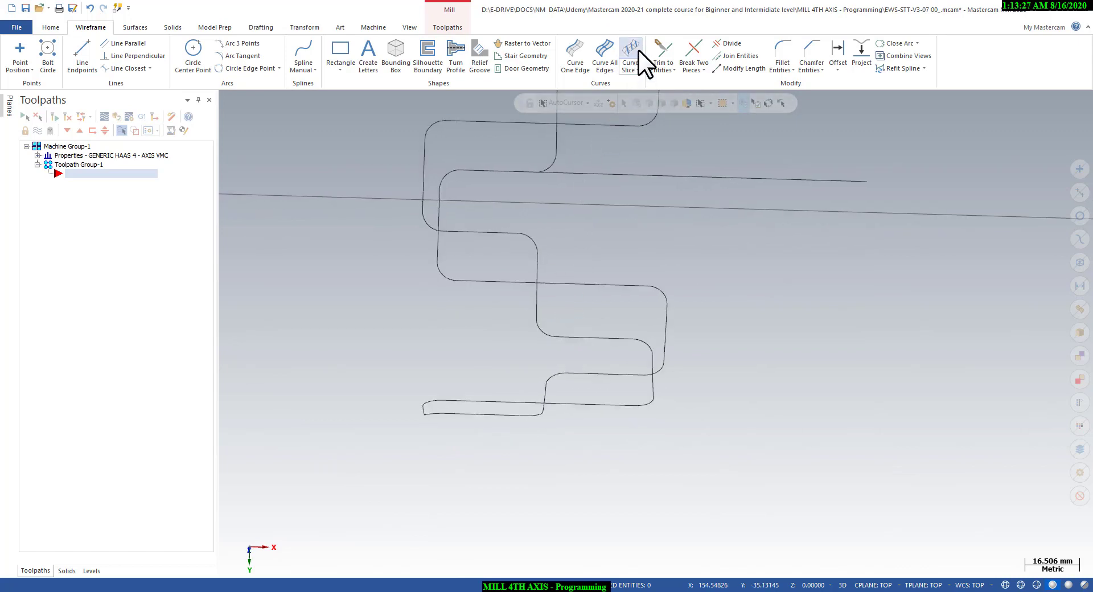
{"action": "left_click", "coordinate": [656, 47]}
{"action": "key", "text": "Escape"}
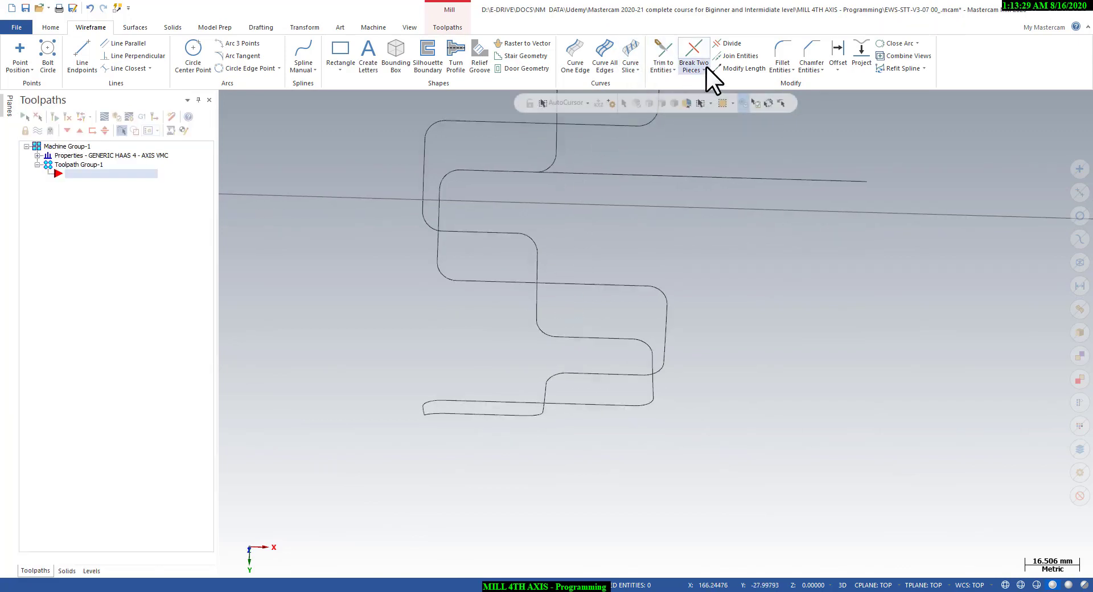
{"action": "left_click", "coordinate": [719, 43]}
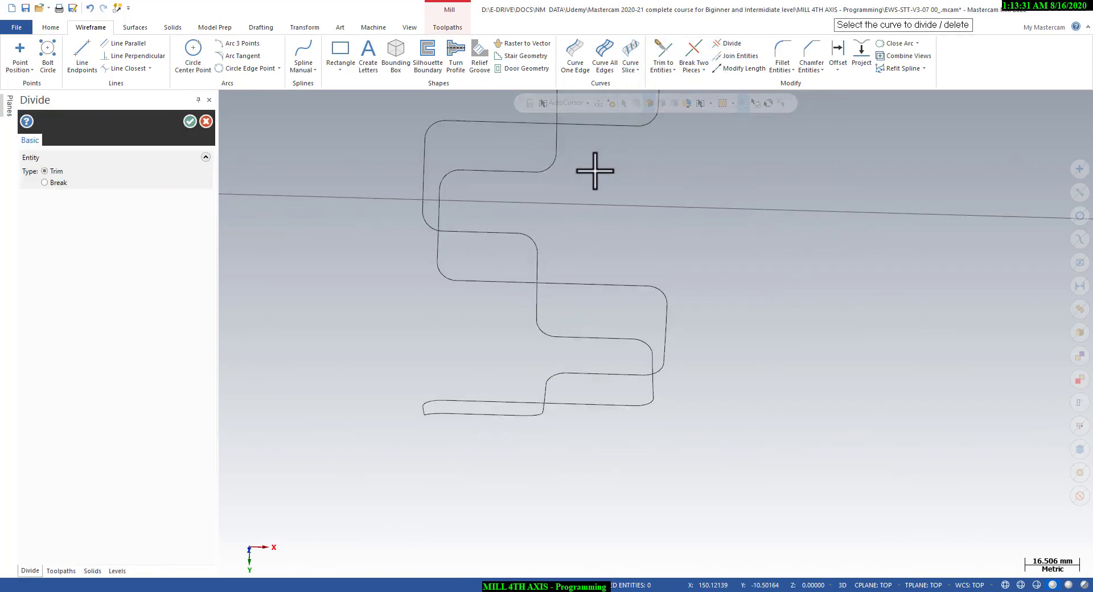
{"action": "middle_click_drag", "start_coordinate": [585, 190], "coordinate": [621, 237]}
{"action": "key", "text": "Escape"}
{"action": "key", "text": "Escape"}
{"action": "right_click", "coordinate": [655, 183]}
{"action": "left_click", "coordinate": [681, 245]}
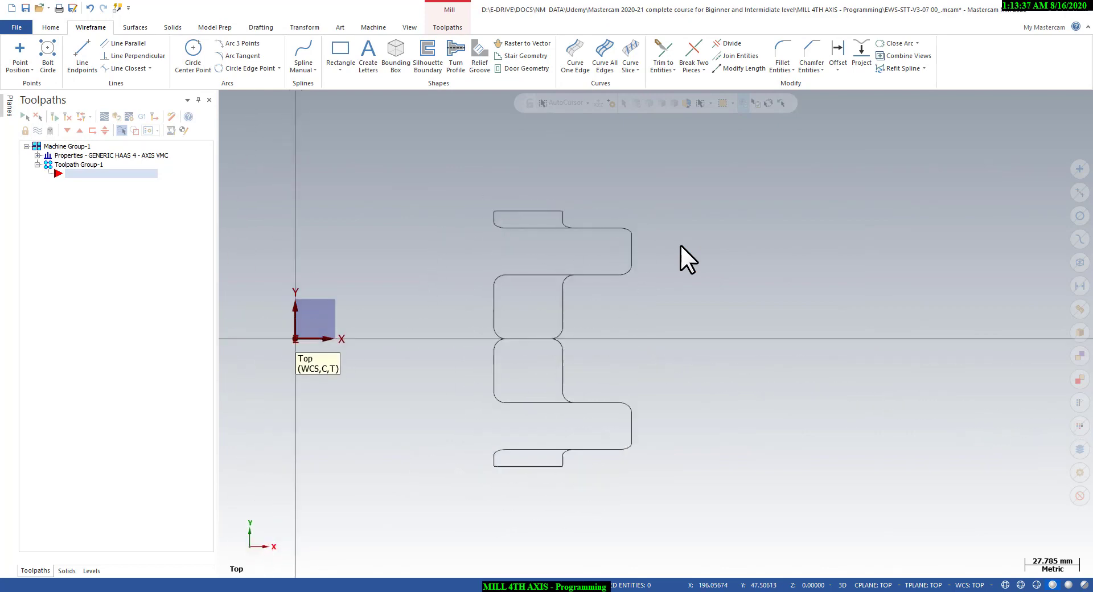
Apply a thicker line width to all the slot outline curves and unhide the rest of the part
{"action": "left_click_drag", "start_coordinate": [442, 183], "coordinate": [731, 509]}
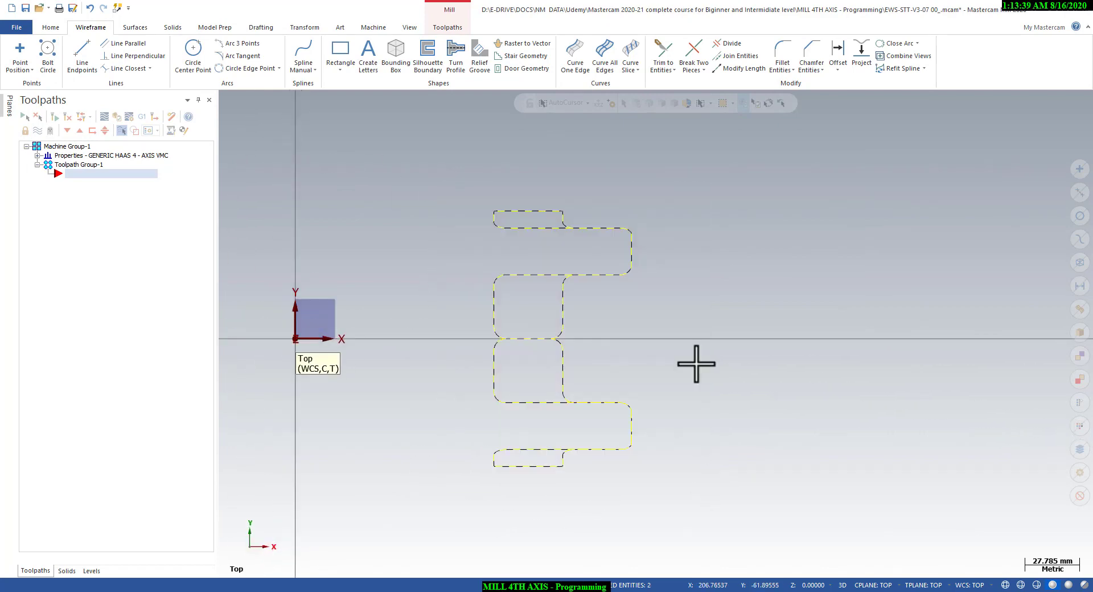
{"action": "right_click", "coordinate": [690, 285]}
{"action": "left_click", "coordinate": [782, 255]}
{"action": "left_click", "coordinate": [787, 311]}
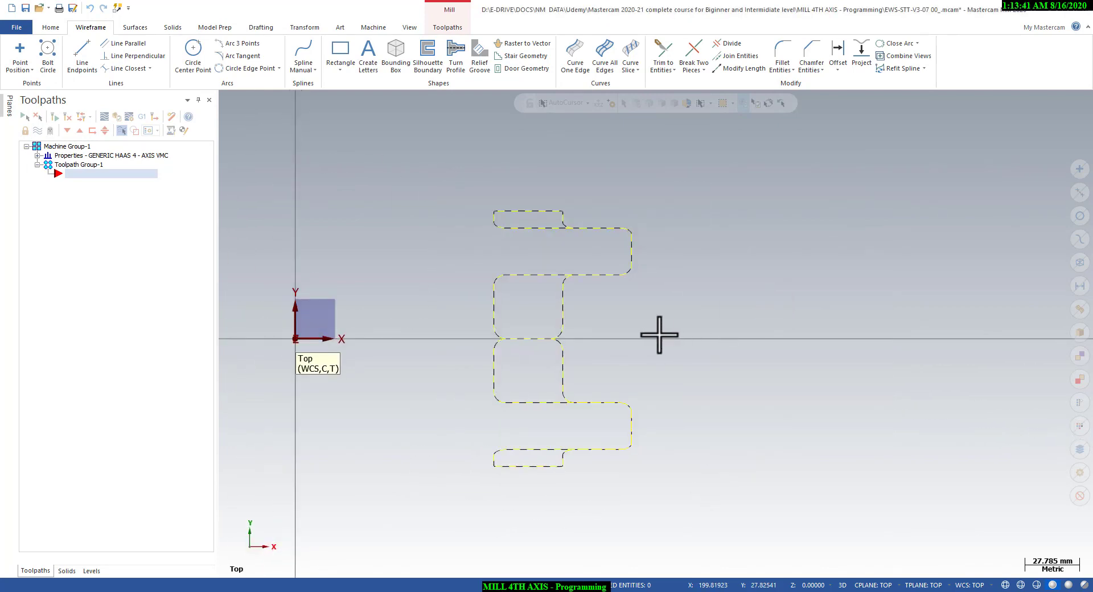
{"action": "middle_click_drag", "start_coordinate": [660, 335], "coordinate": [719, 234]}
{"action": "right_click", "coordinate": [719, 234]}
{"action": "left_click", "coordinate": [746, 296]}
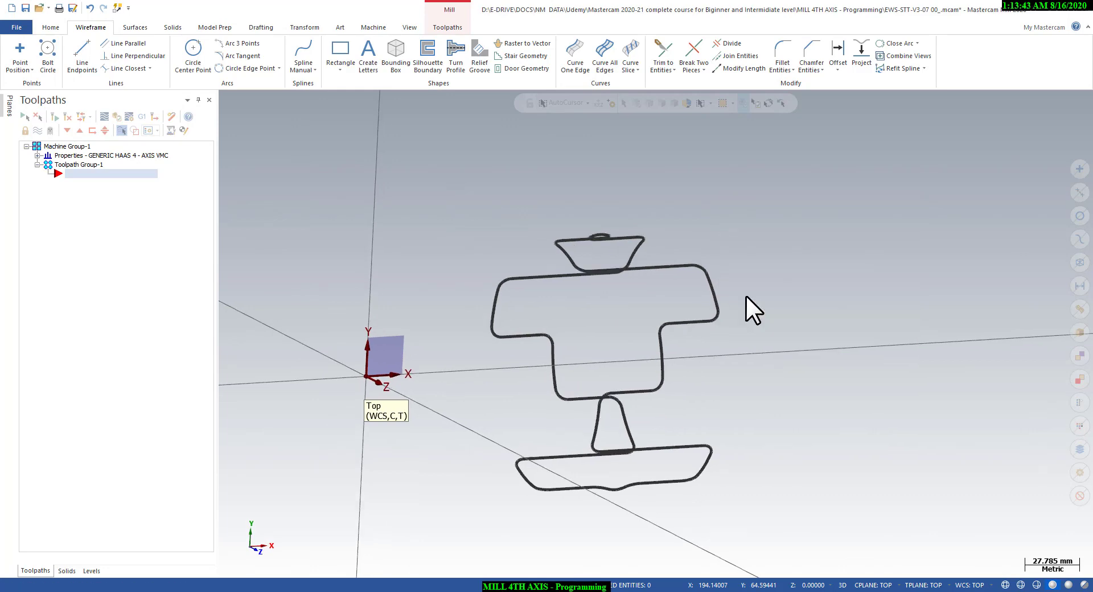
{"action": "key", "text": "alt+s"}
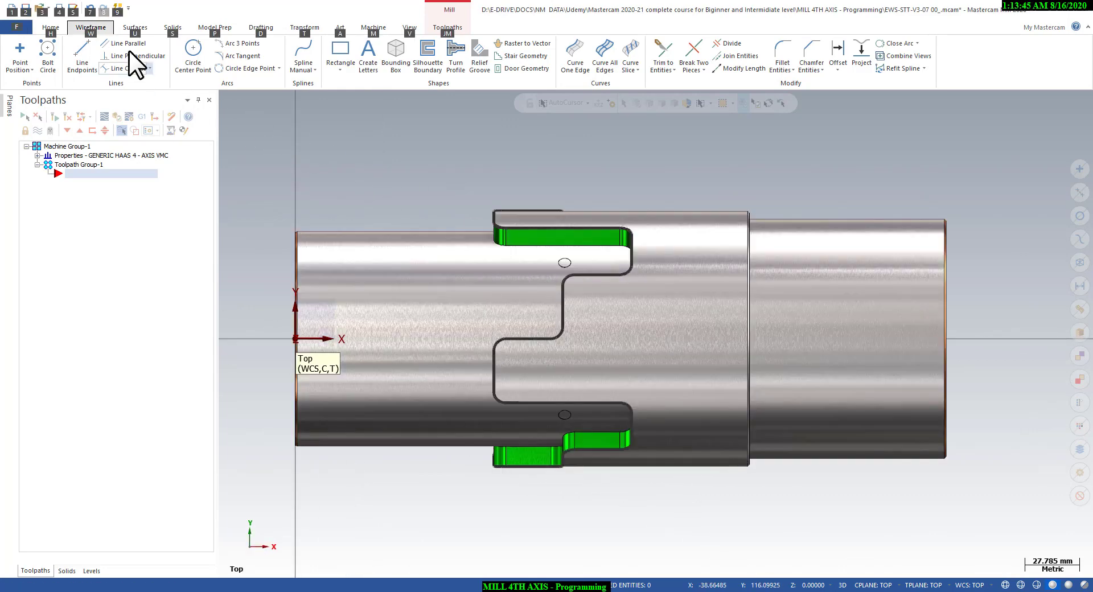
{"action": "left_click", "coordinate": [62, 25]}
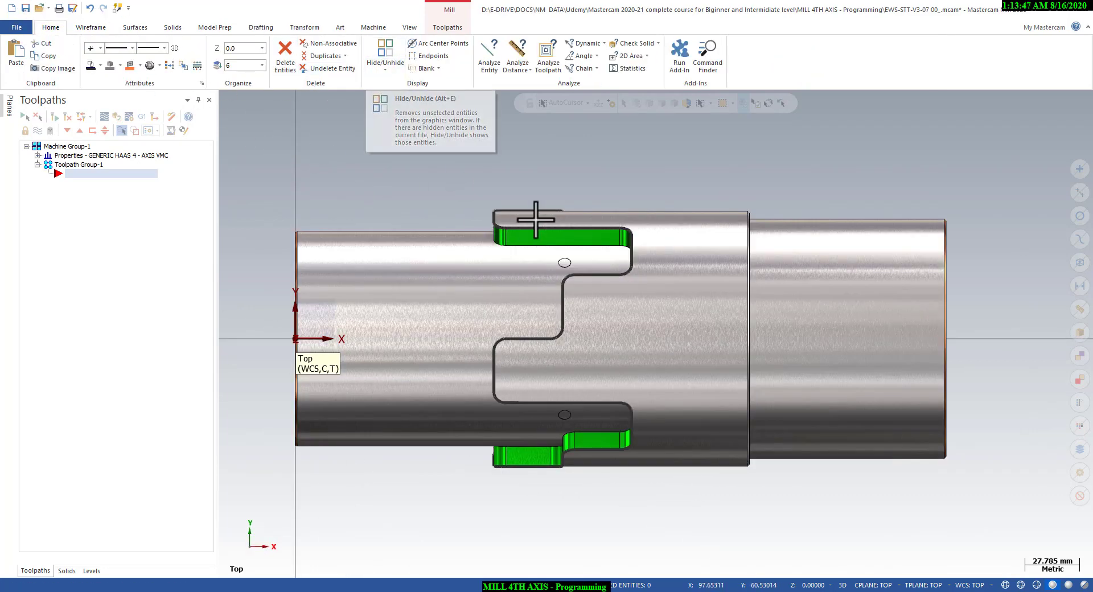
Examine the thickened slot outline around the collar from several angles and in the Top view
{"action": "middle_click_drag", "start_coordinate": [537, 215], "coordinate": [558, 300]}
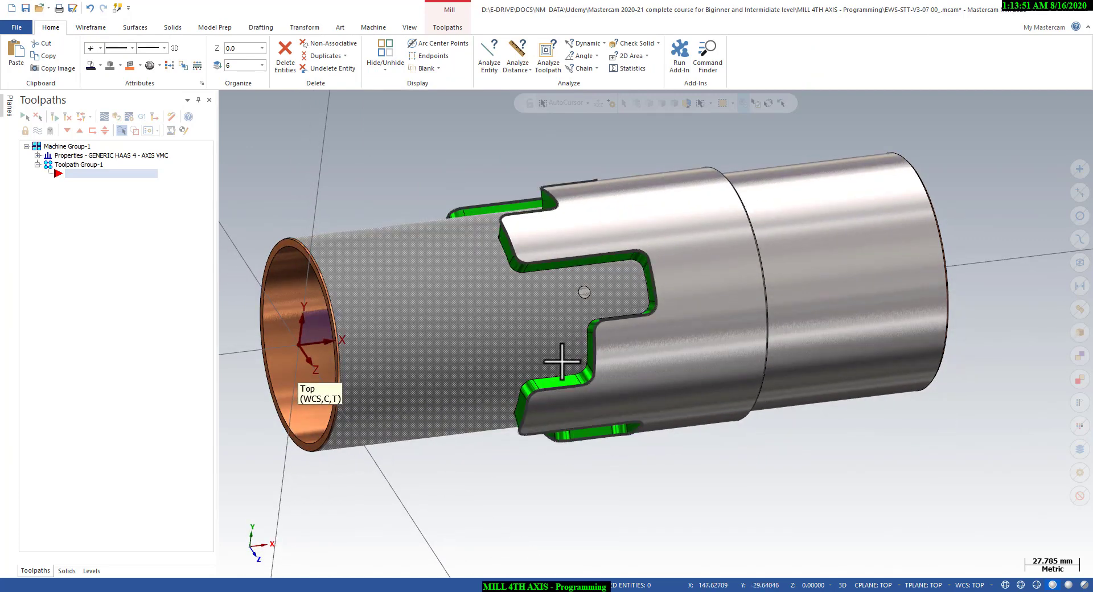
{"action": "mouse_move", "coordinate": [562, 361]}
{"action": "middle_mouse_down"}
{"action": "mouse_move", "coordinate": [522, 347]}
{"action": "mouse_move", "coordinate": [528, 325]}
{"action": "middle_mouse_up"}
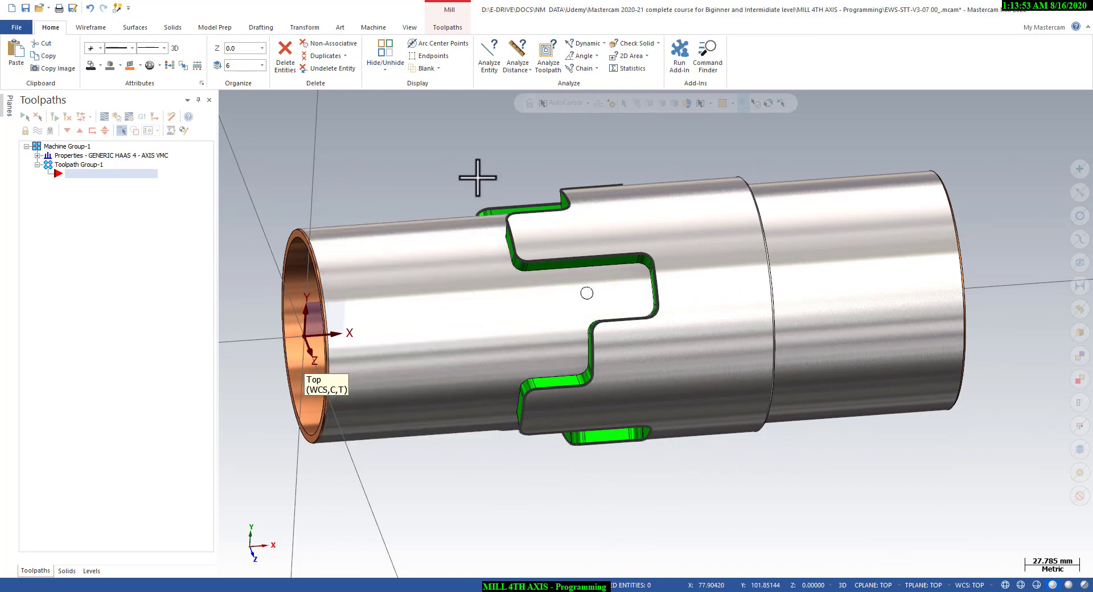
{"action": "middle_click_drag", "start_coordinate": [477, 177], "coordinate": [505, 237]}
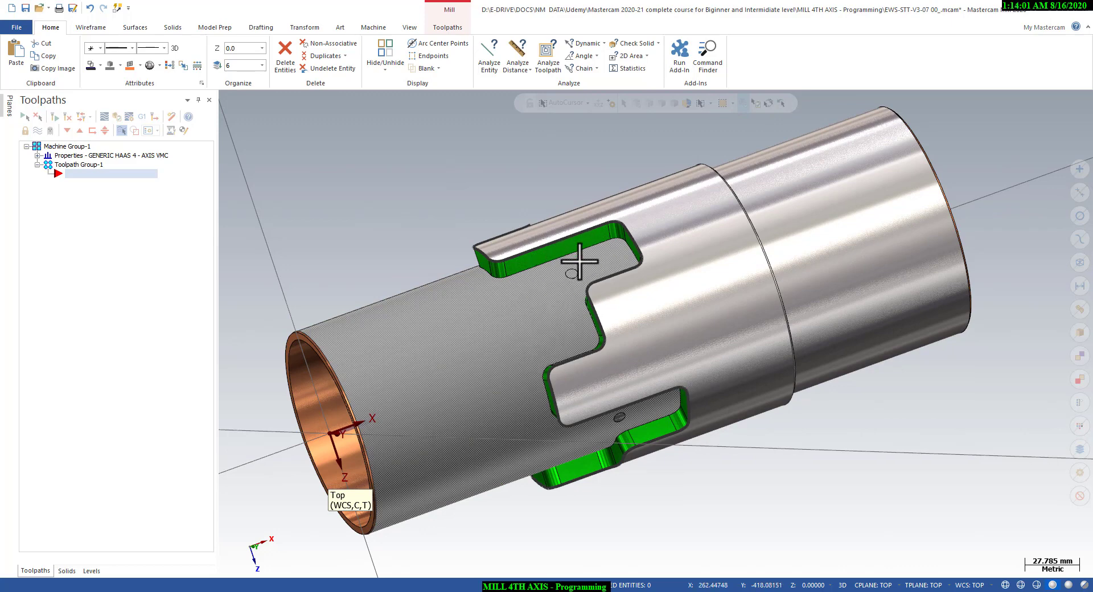
{"action": "middle_click_drag", "start_coordinate": [567, 326], "coordinate": [495, 322]}
{"action": "right_click", "coordinate": [460, 211]}
{"action": "left_click", "coordinate": [458, 234]}
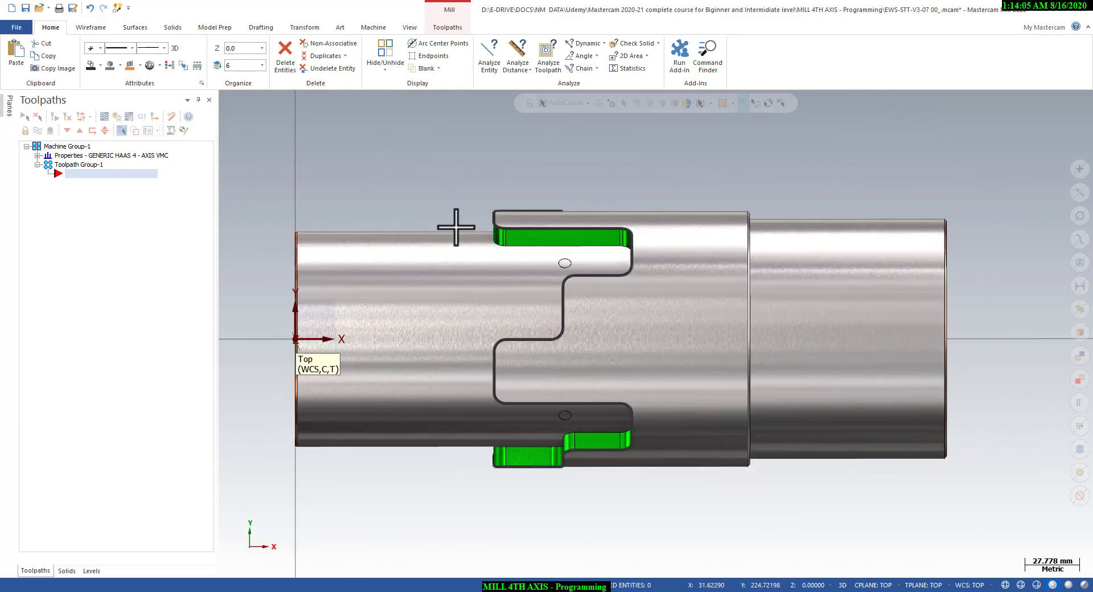
{"action": "scroll", "coordinate": [452, 206], "scroll_direction": "up", "scroll_amount": 1}
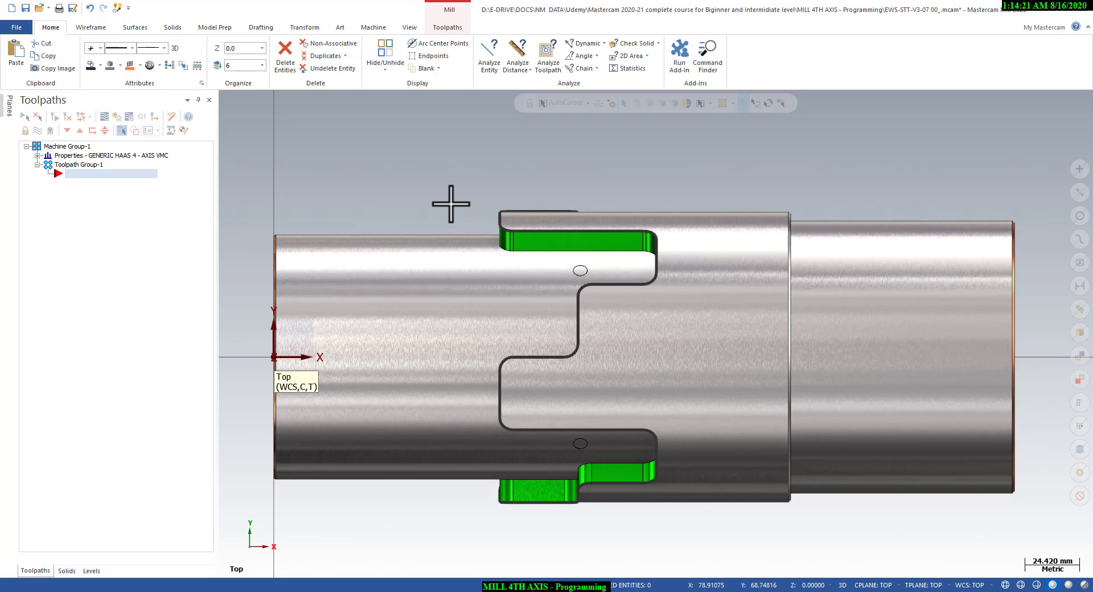
{"action": "scroll", "coordinate": [466, 214], "scroll_direction": "down", "scroll_amount": 2}
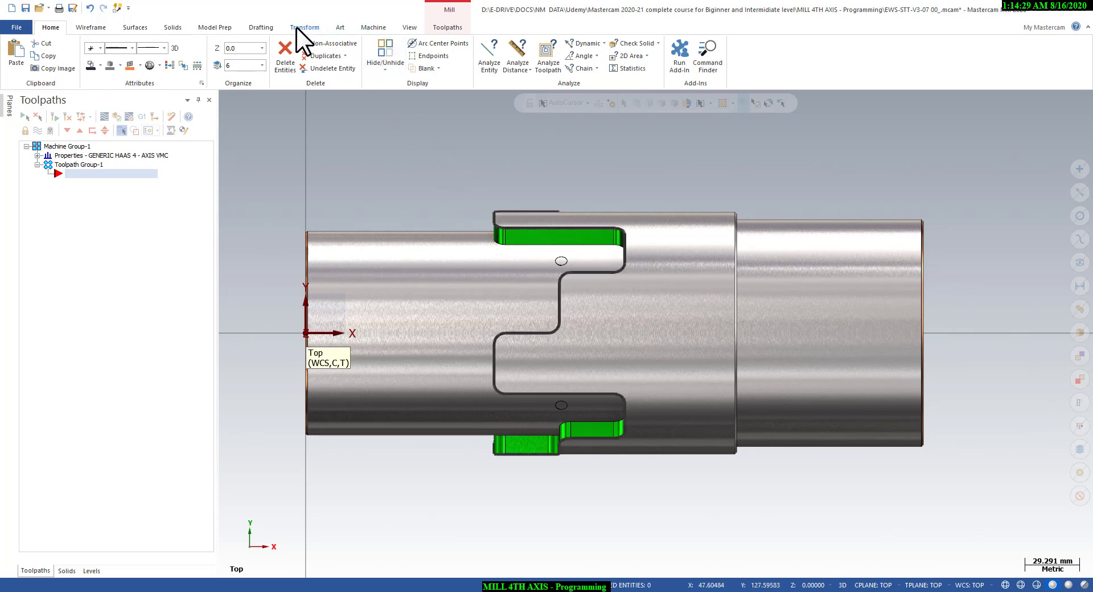
{"action": "left_click", "coordinate": [296, 27]}
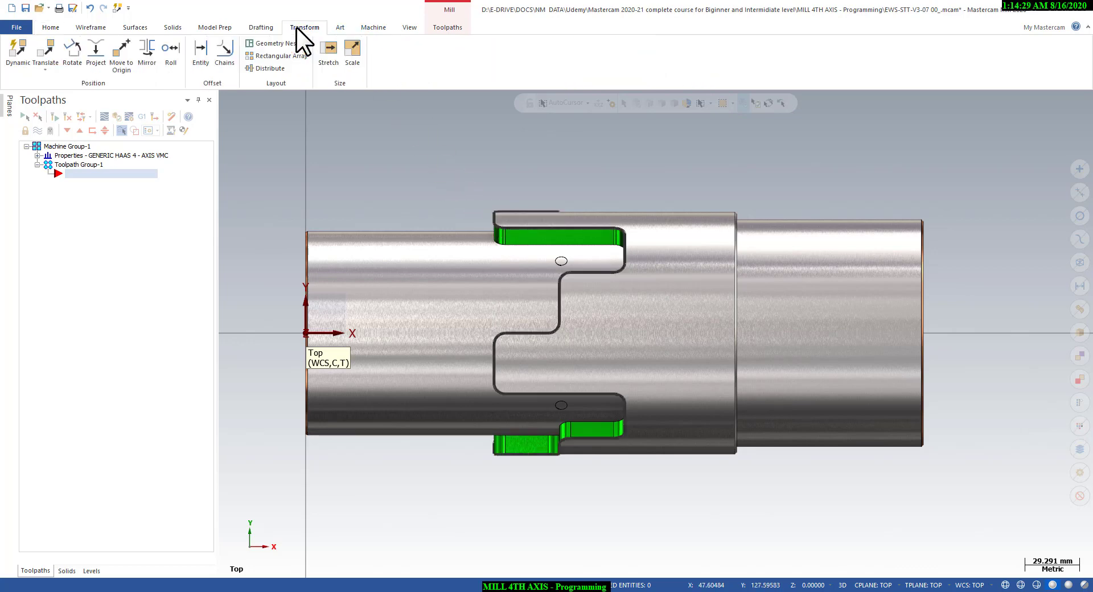
{"action": "left_click", "coordinate": [169, 64]}
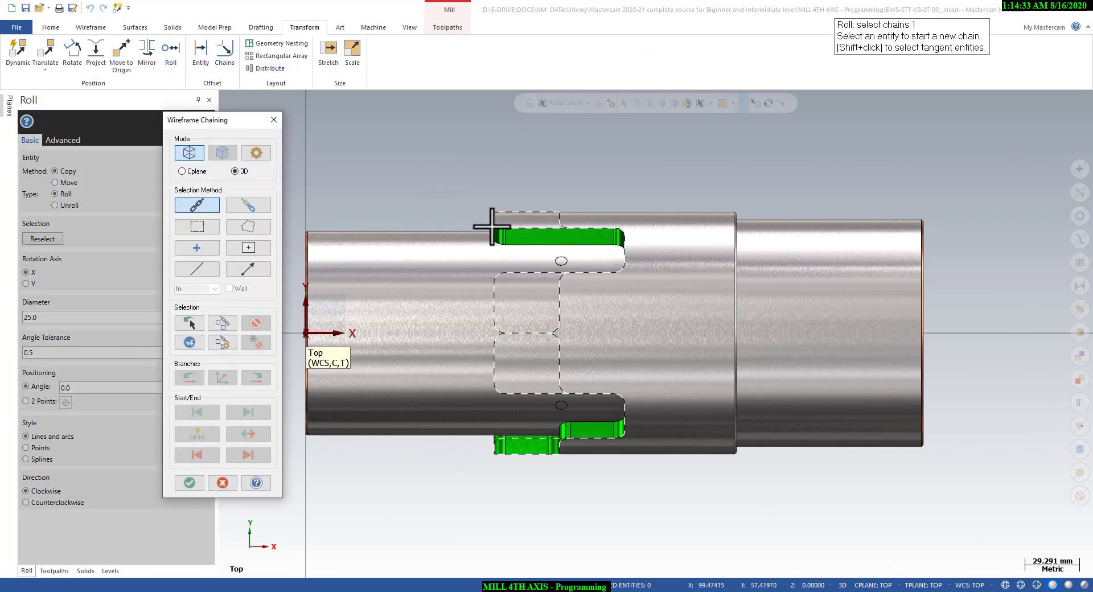
{"action": "left_click", "coordinate": [494, 226]}
{"action": "middle_click_drag", "start_coordinate": [478, 209], "coordinate": [452, 195]}
{"action": "scroll", "coordinate": [507, 292], "scroll_direction": "up", "scroll_amount": 5}
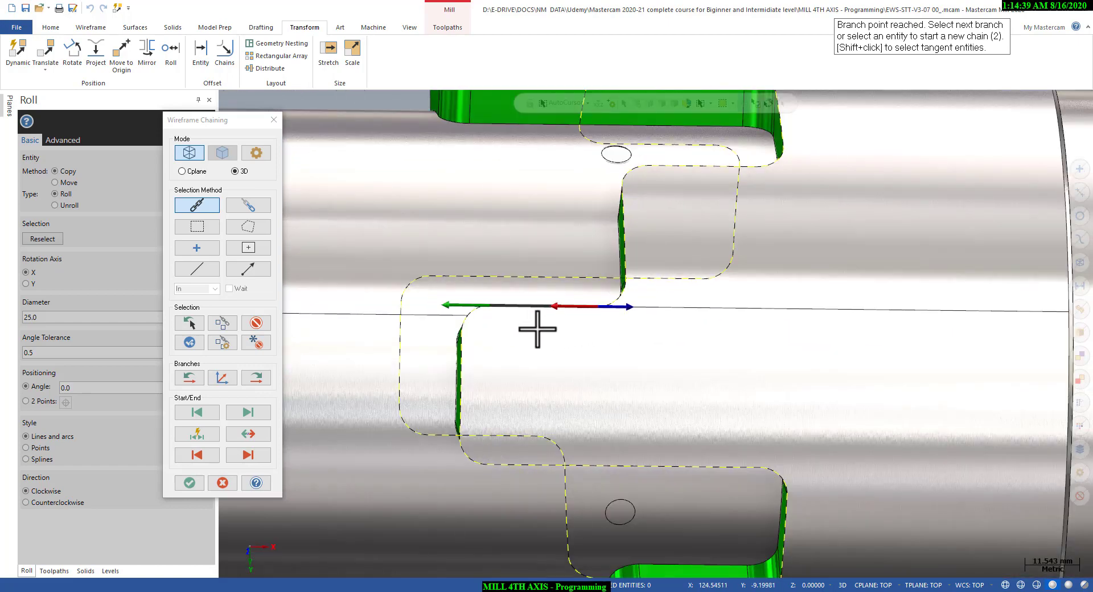
{"action": "scroll", "coordinate": [537, 325], "scroll_direction": "up", "scroll_amount": 2}
{"action": "key", "text": "Return"}
{"action": "key", "text": "Return"}
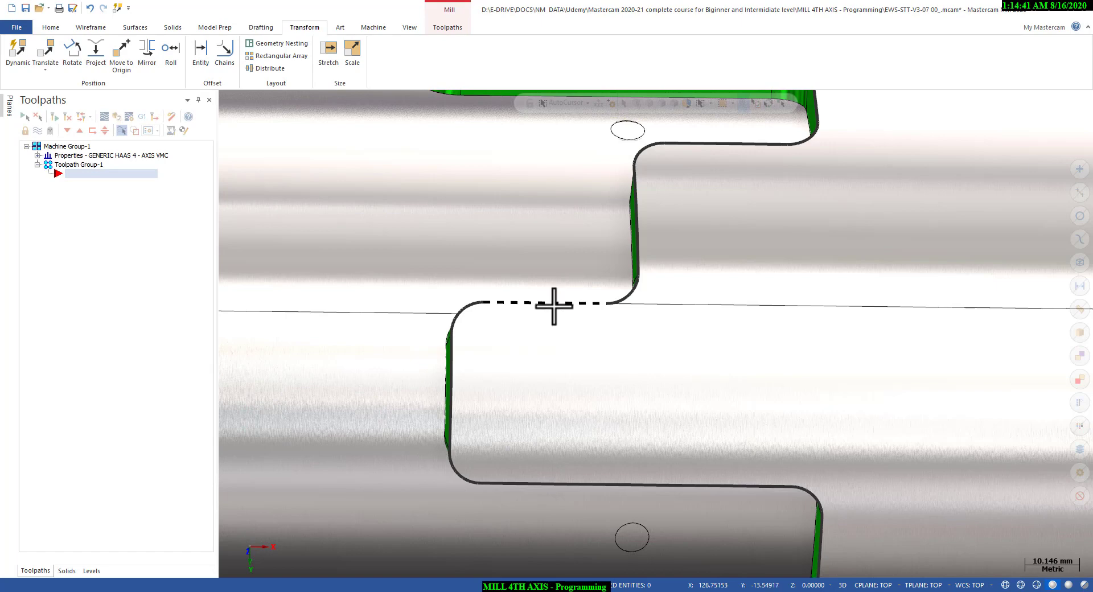
Isolate the slot outline curves and delete the short straight segment joining two corner arcs near the middle of the outline
{"action": "left_click", "coordinate": [485, 303]}
{"action": "key", "text": "alt+s"}
{"action": "scroll", "coordinate": [584, 334], "scroll_direction": "down", "scroll_amount": 1}
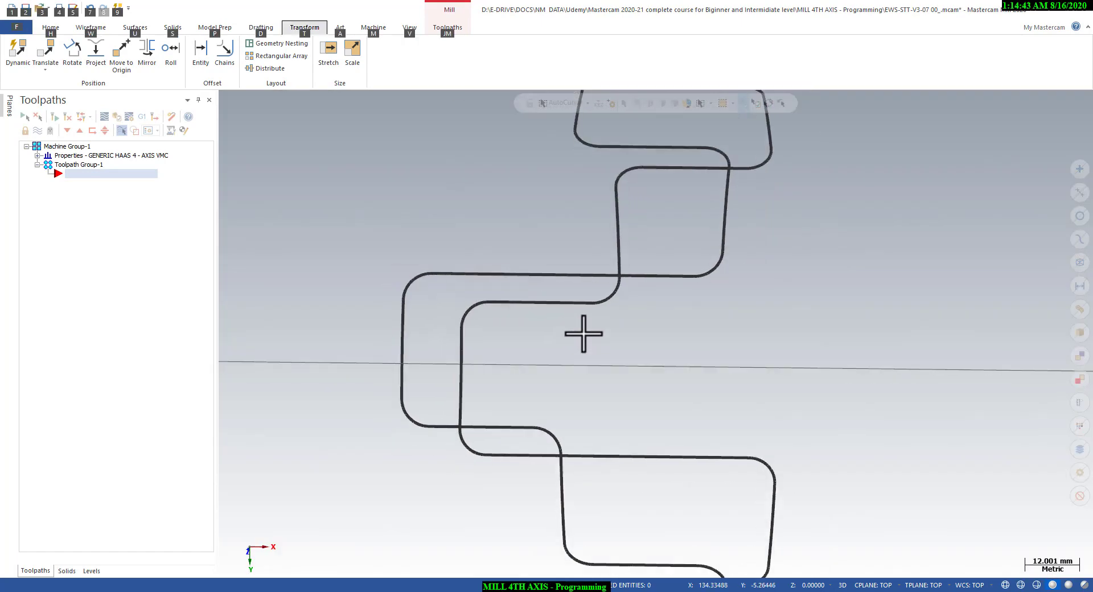
{"action": "scroll", "coordinate": [564, 308], "scroll_direction": "up", "scroll_amount": 2}
{"action": "left_click", "coordinate": [567, 296]}
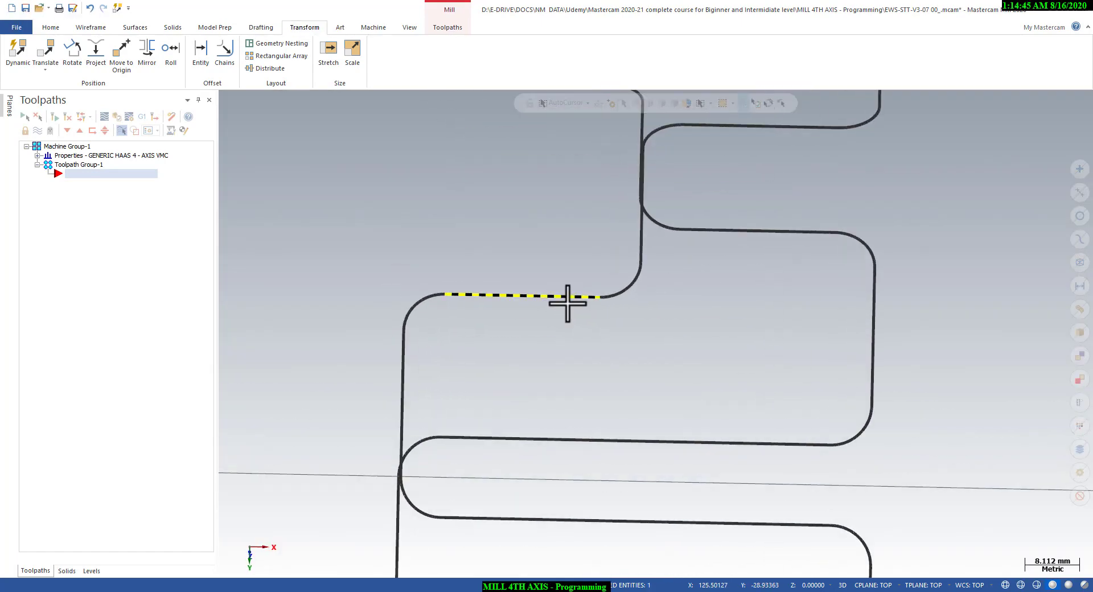
{"action": "left_click", "coordinate": [547, 296]}
{"action": "right_click", "coordinate": [518, 297]}
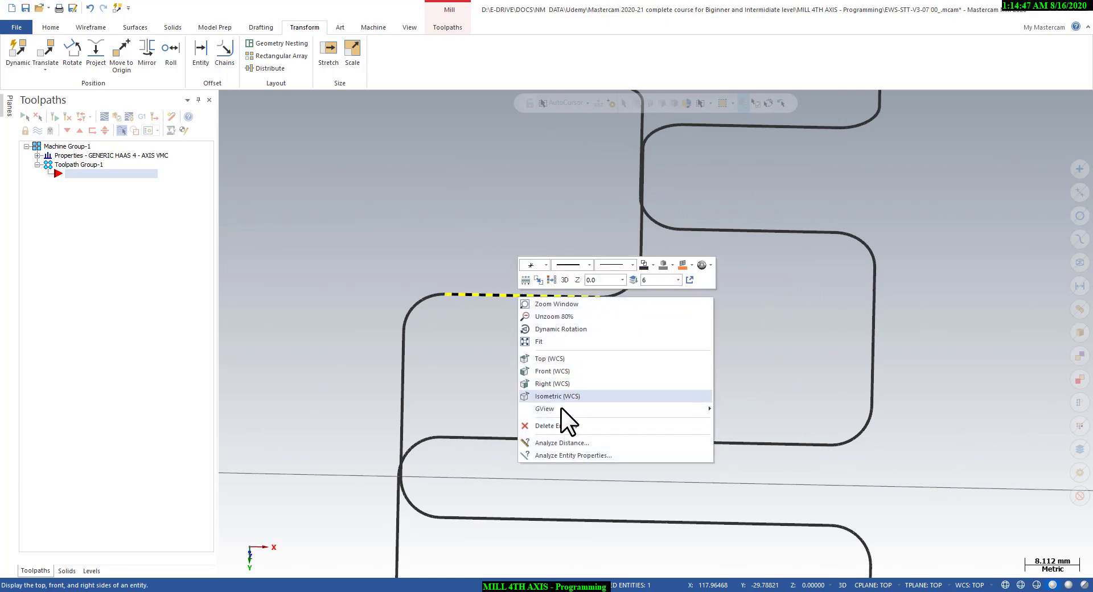
{"action": "left_click", "coordinate": [561, 407]}
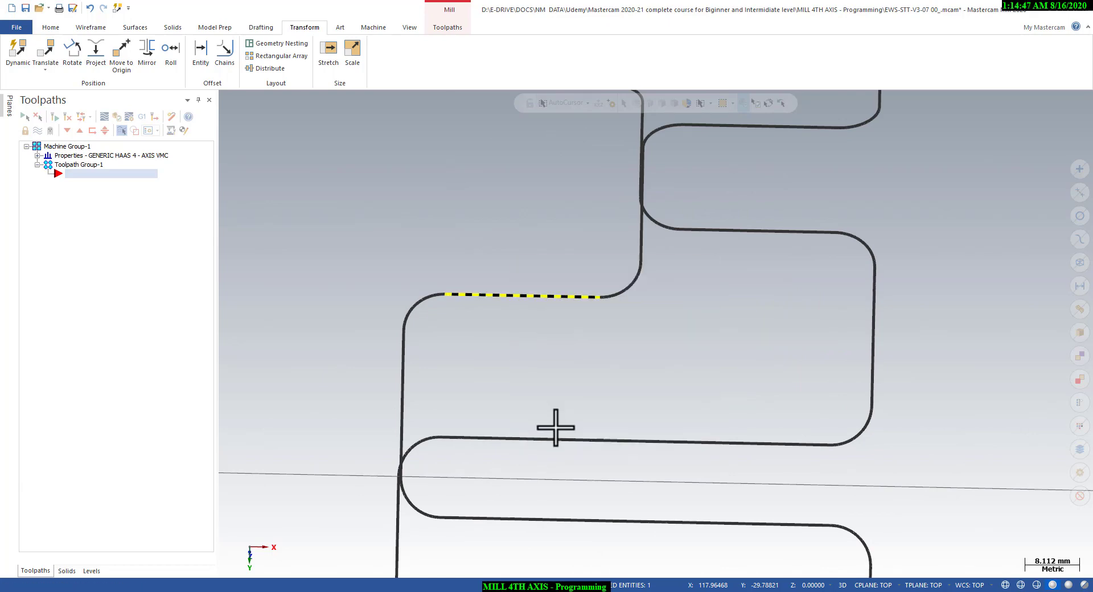
Draw a line between the open ends of the two corner arcs to bridge the gap in the slot outline
{"action": "left_click", "coordinate": [91, 26]}
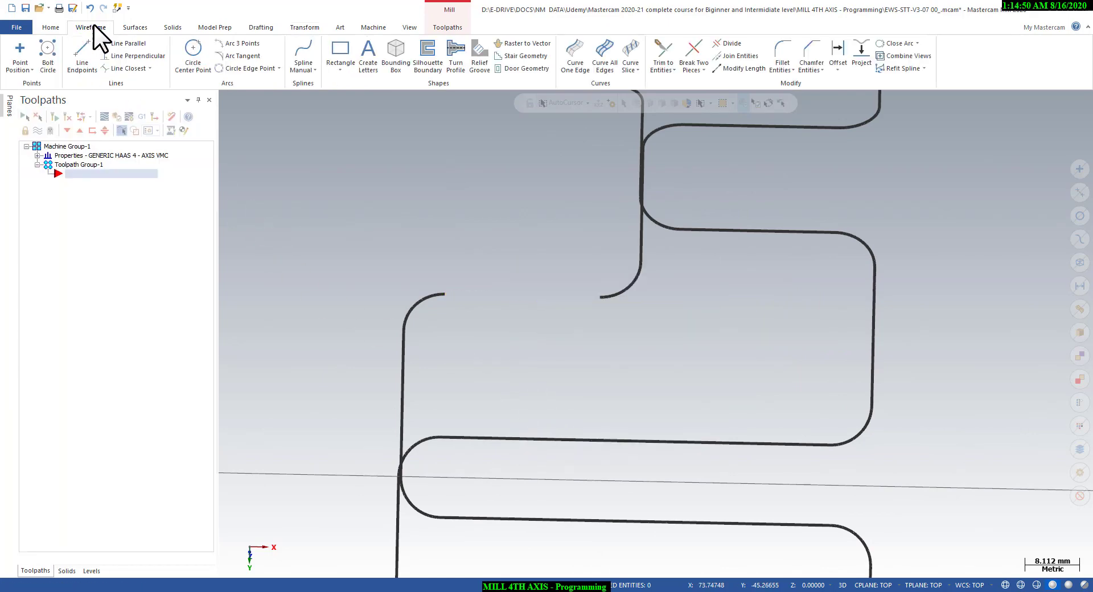
{"action": "left_click", "coordinate": [91, 57]}
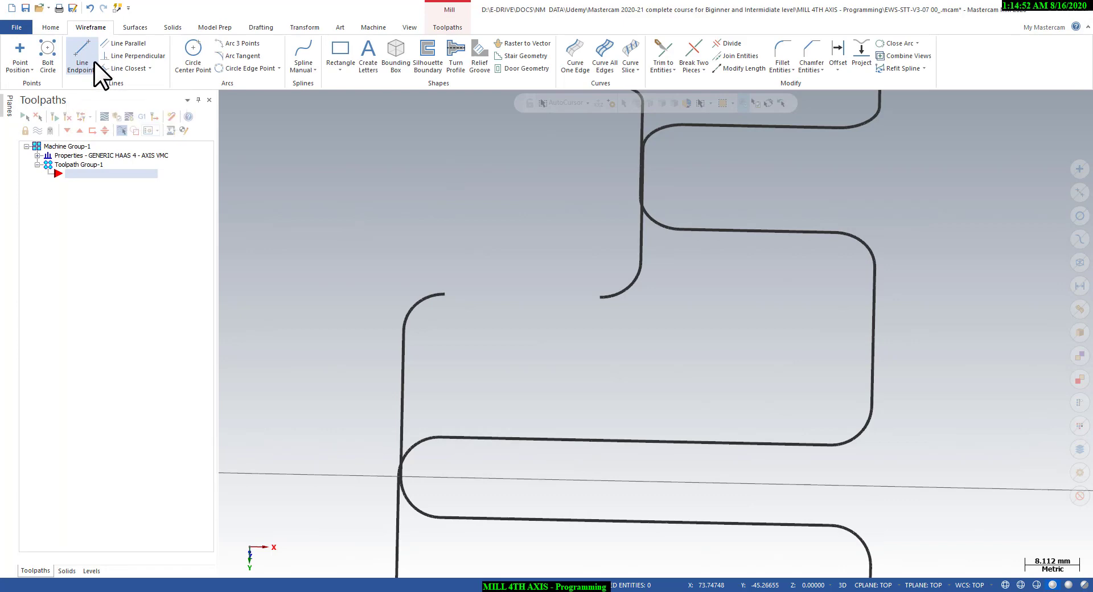
{"action": "left_click", "coordinate": [444, 294]}
{"action": "left_click", "coordinate": [600, 297]}
{"action": "key", "text": "Escape"}
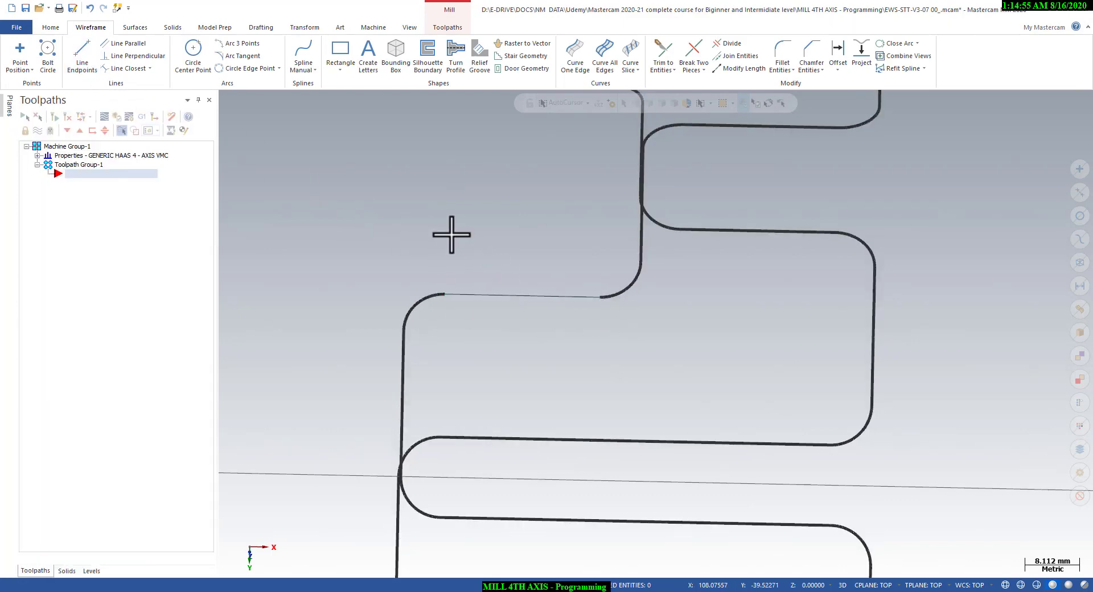
Select all the slot outline curves, including the new line, and apply one uniform thicker line width
{"action": "scroll", "coordinate": [452, 234], "scroll_direction": "down", "scroll_amount": 1}
{"action": "key", "text": "ctrl+a"}
{"action": "right_click", "coordinate": [463, 210]}
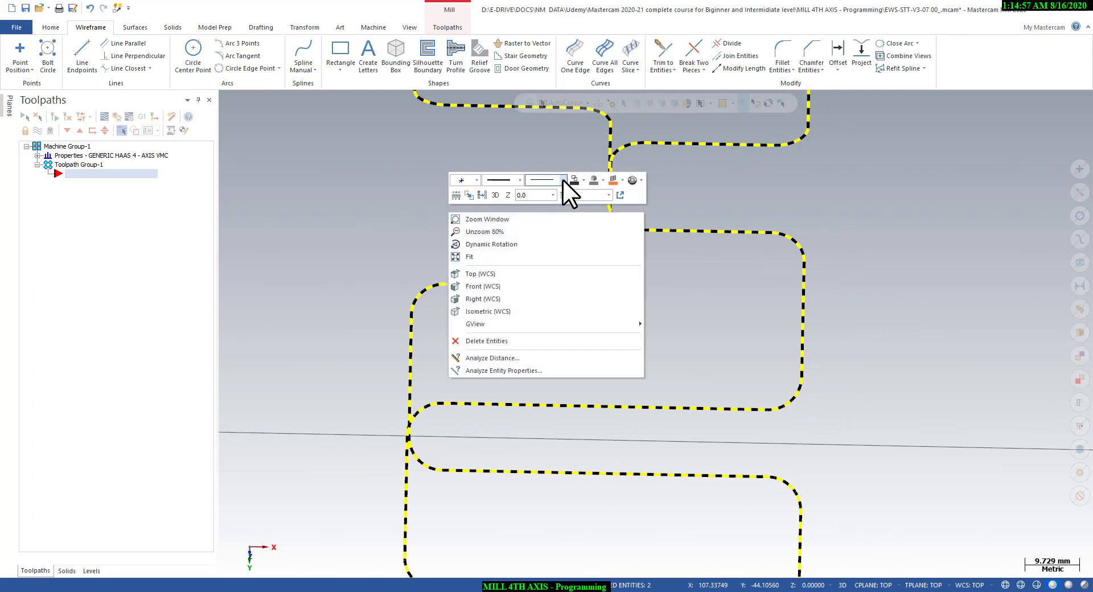
{"action": "left_click", "coordinate": [562, 180]}
{"action": "left_click", "coordinate": [545, 227]}
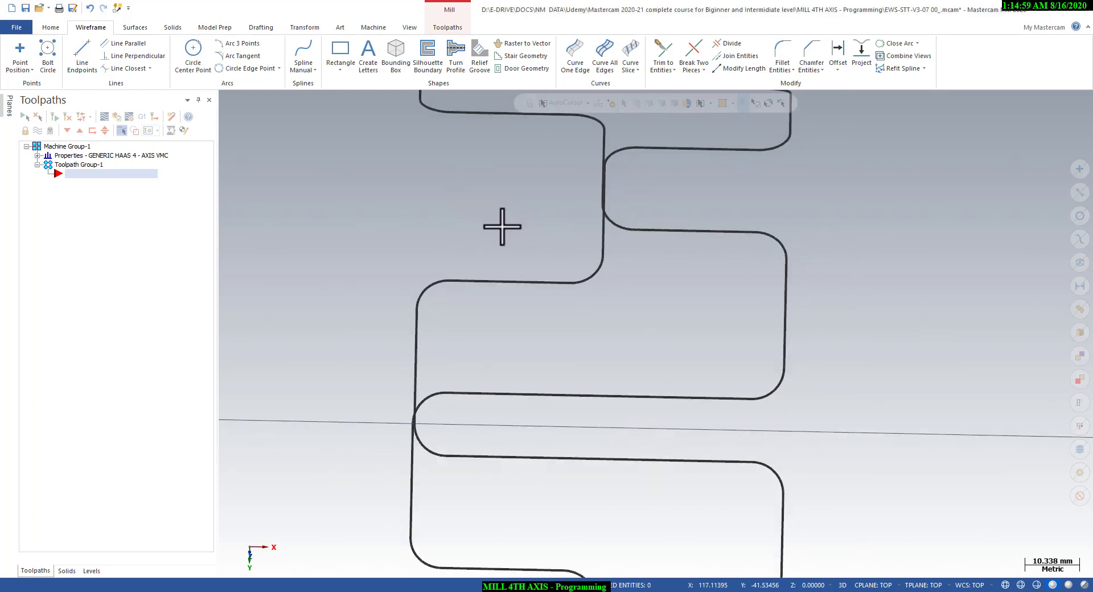
Check the continuity of the slot outline with Analyze Chain, using 3D wireframe chaining, and examine the chain from several angles
{"action": "middle_click_drag", "start_coordinate": [503, 227], "coordinate": [454, 176]}
{"action": "right_click", "coordinate": [456, 178]}
{"action": "left_click", "coordinate": [487, 241]}
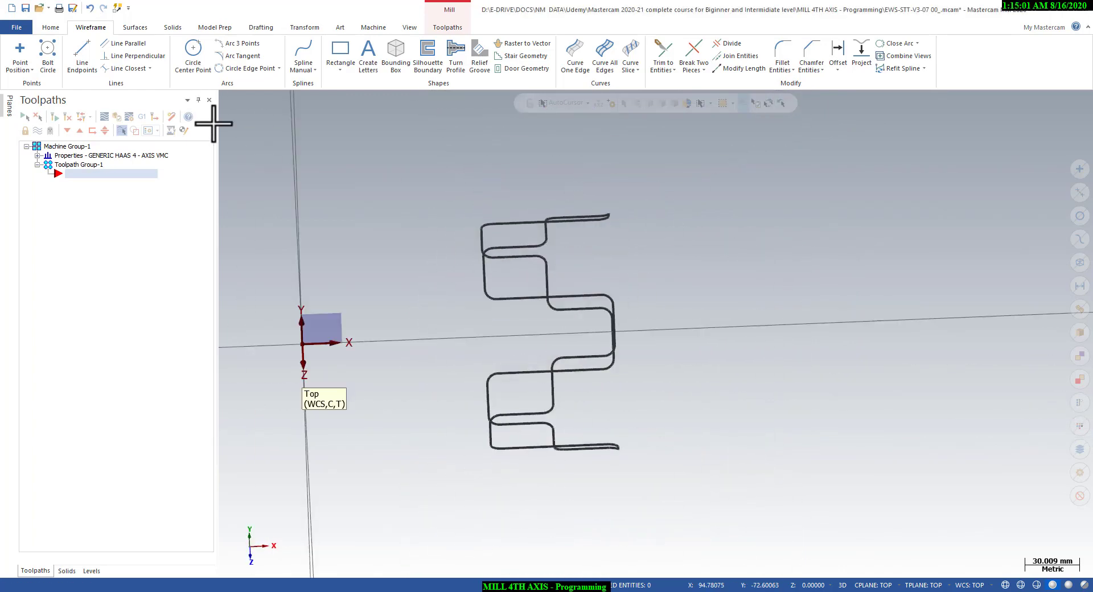
{"action": "left_click", "coordinate": [49, 31]}
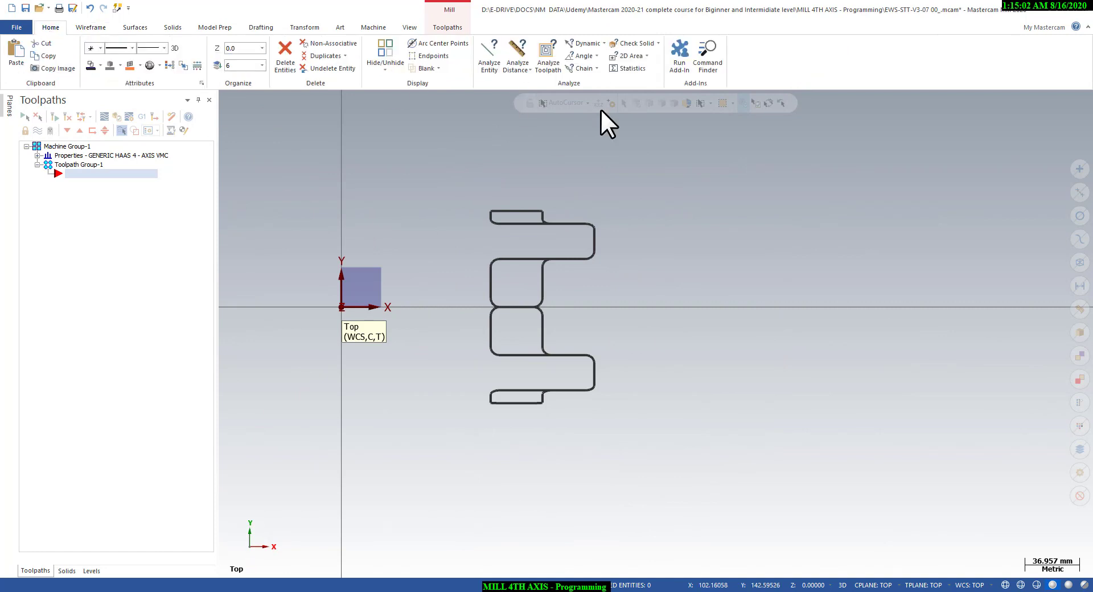
{"action": "left_click", "coordinate": [588, 69]}
{"action": "middle_click_drag", "start_coordinate": [626, 203], "coordinate": [484, 237]}
{"action": "left_click", "coordinate": [483, 237]}
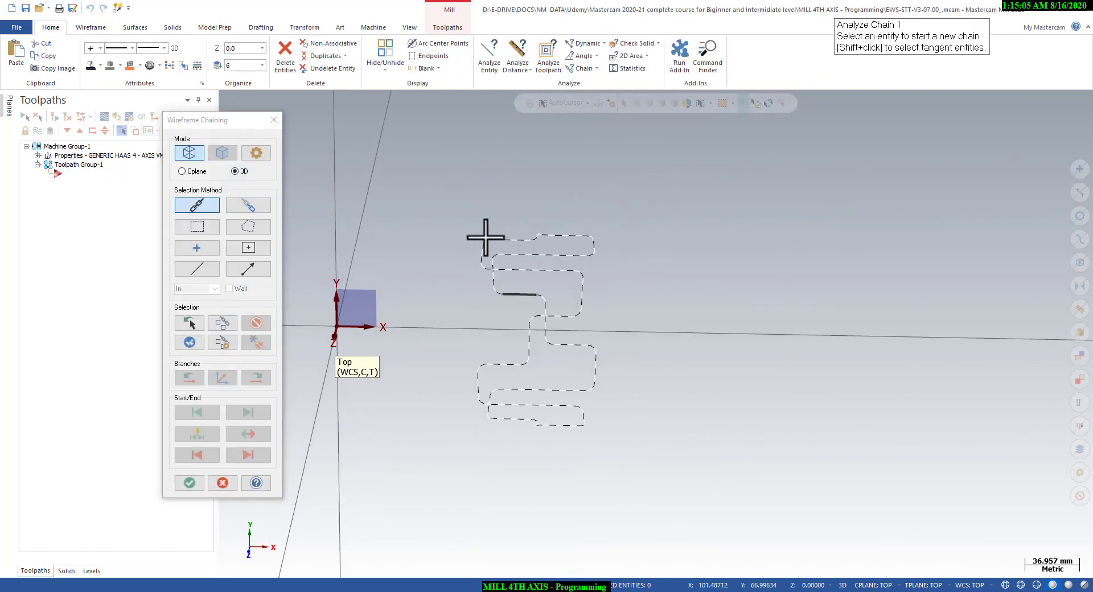
{"action": "middle_click_drag", "start_coordinate": [653, 227], "coordinate": [535, 317]}
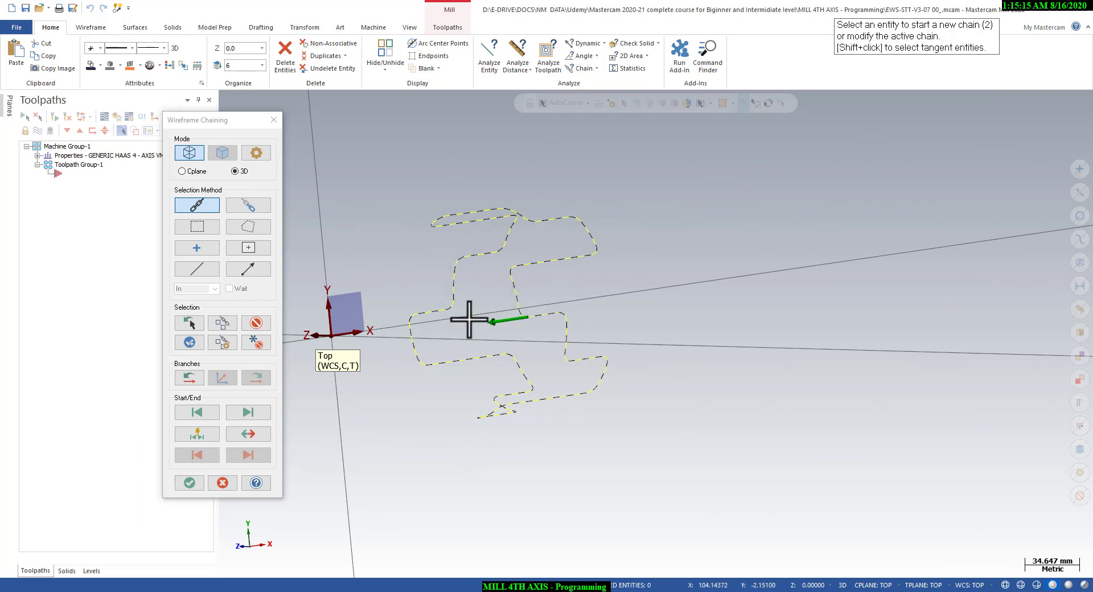
{"action": "right_click", "coordinate": [571, 279]}
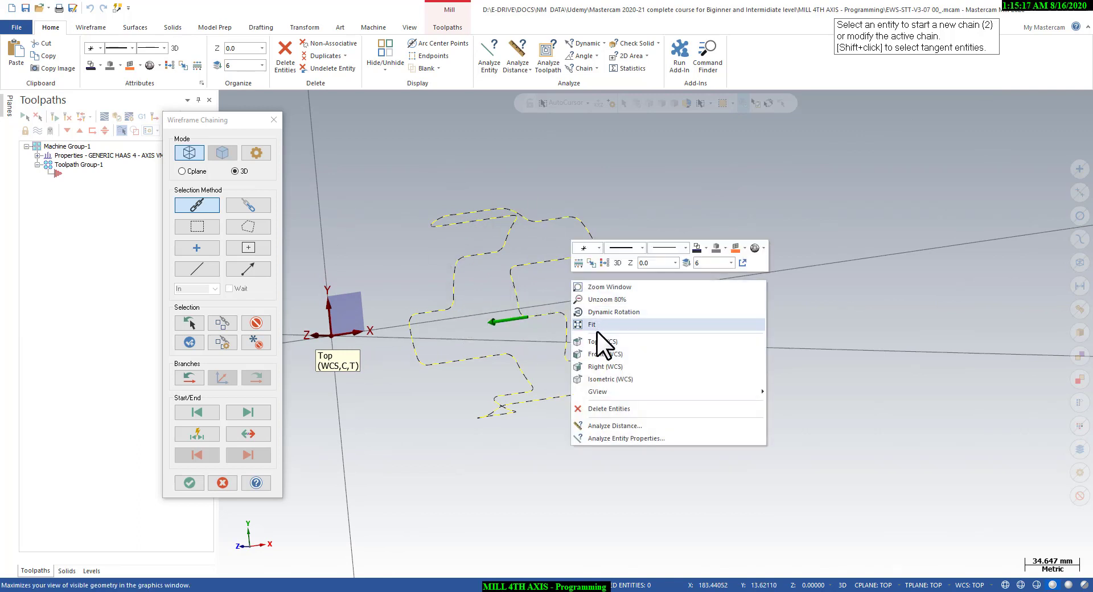
{"action": "left_click", "coordinate": [593, 339]}
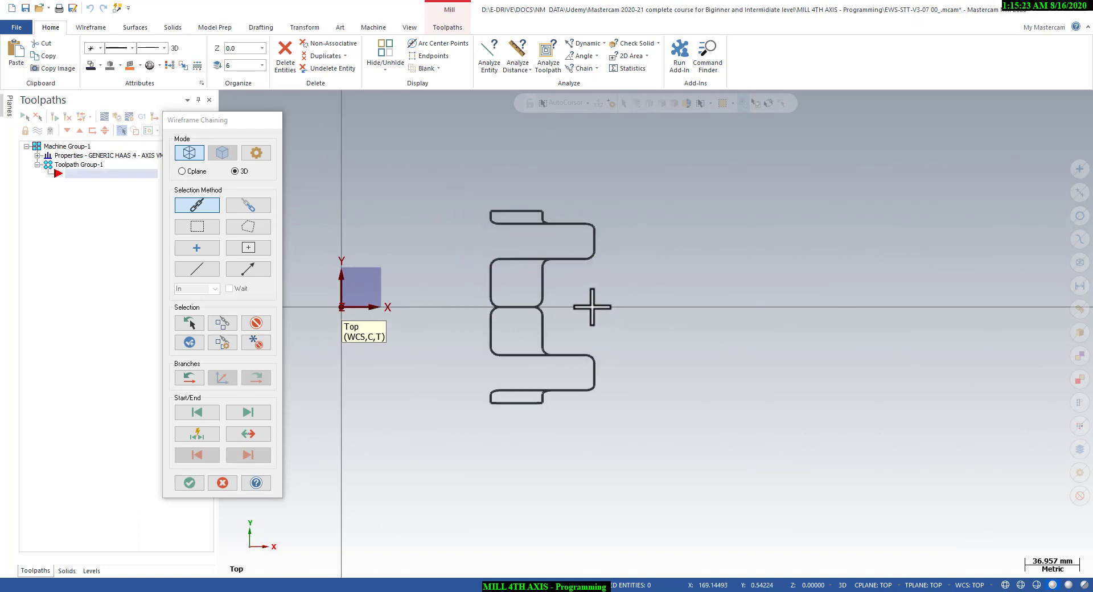
{"action": "key", "text": "Return"}
Start a Roll transform on the complete slot outline chain and set its type to Unroll
{"action": "left_click", "coordinate": [304, 28]}
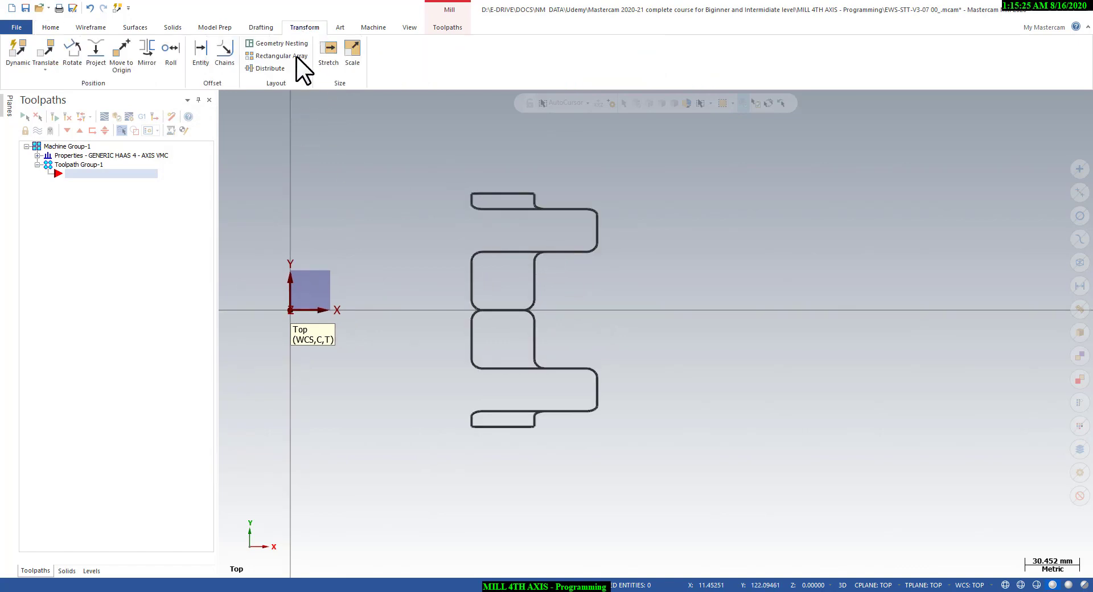
{"action": "left_click", "coordinate": [172, 64]}
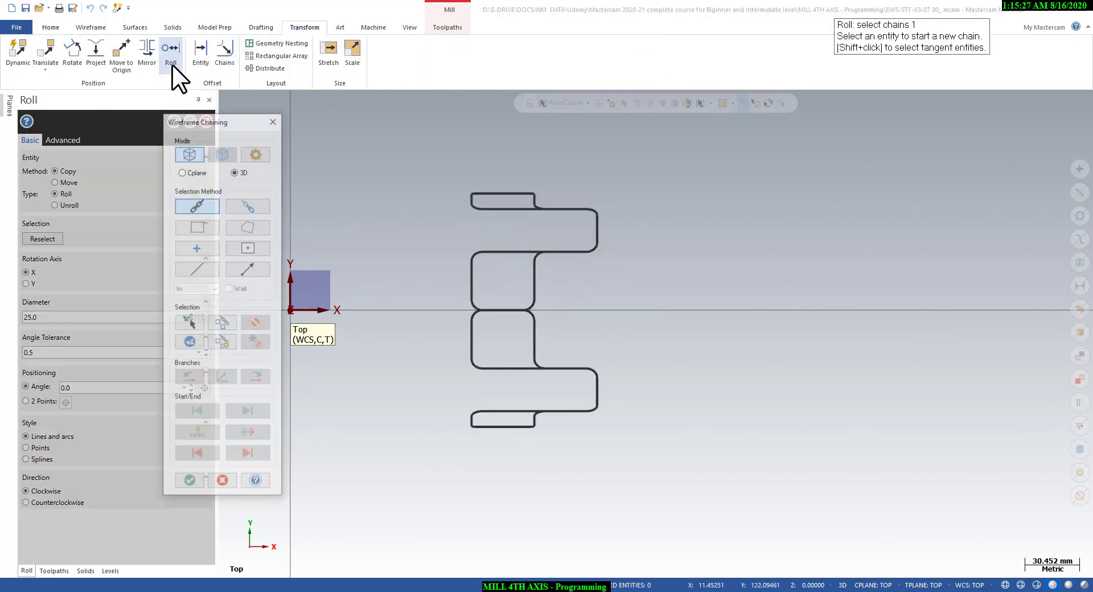
{"action": "left_click", "coordinate": [465, 207]}
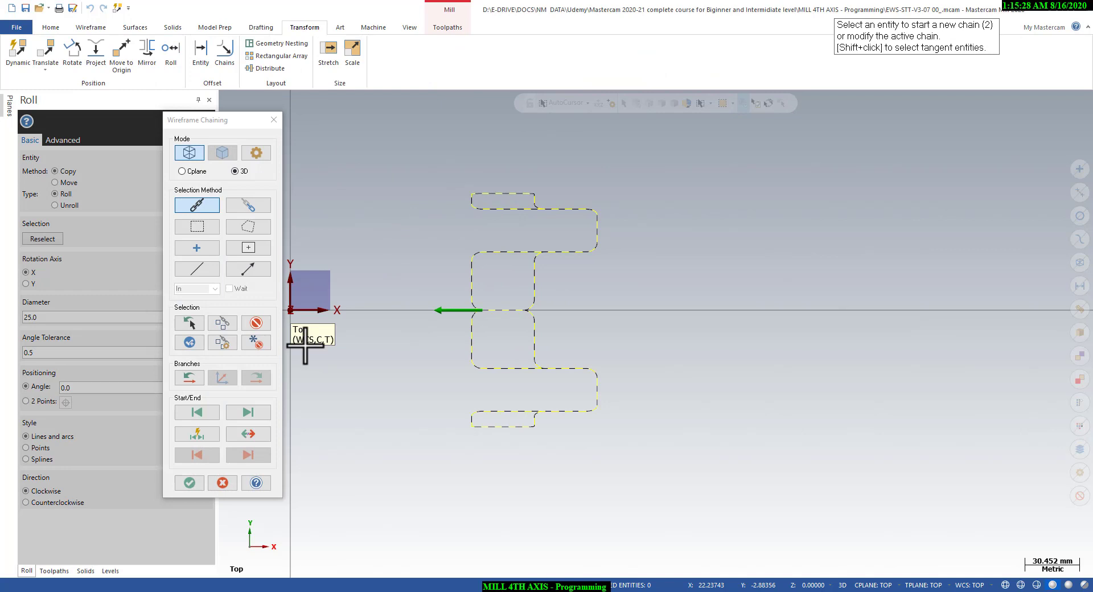
{"action": "left_click", "coordinate": [193, 483]}
{"action": "scroll", "coordinate": [610, 305], "scroll_direction": "down", "scroll_amount": 1}
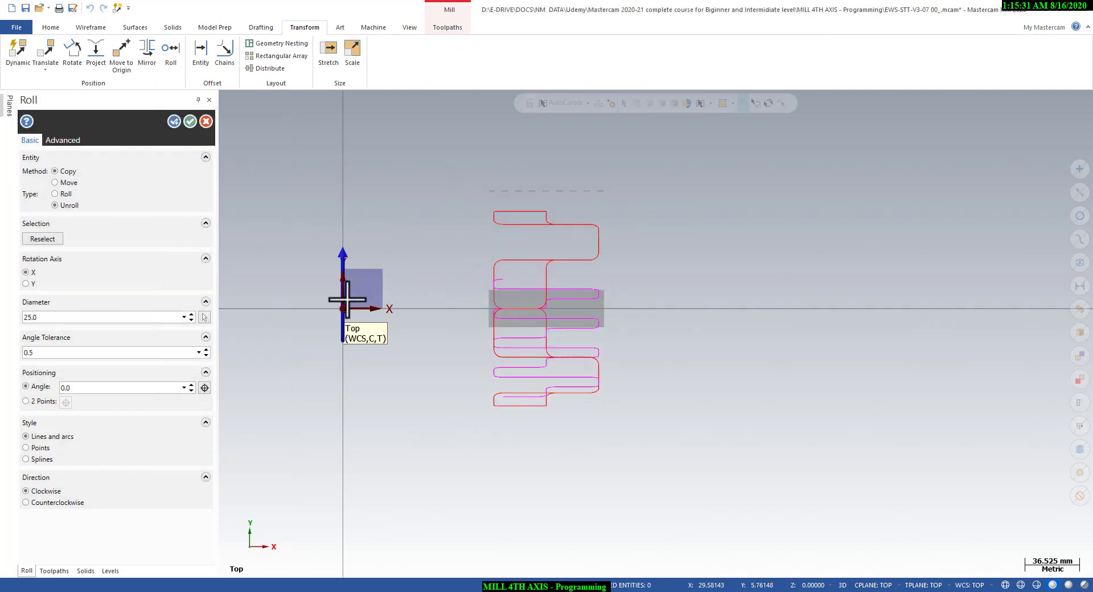
Unhide the part and set the unroll diameter to 130.0 by picking the circular edge at the collar's shoulder
{"action": "double_click", "coordinate": [46, 319]}
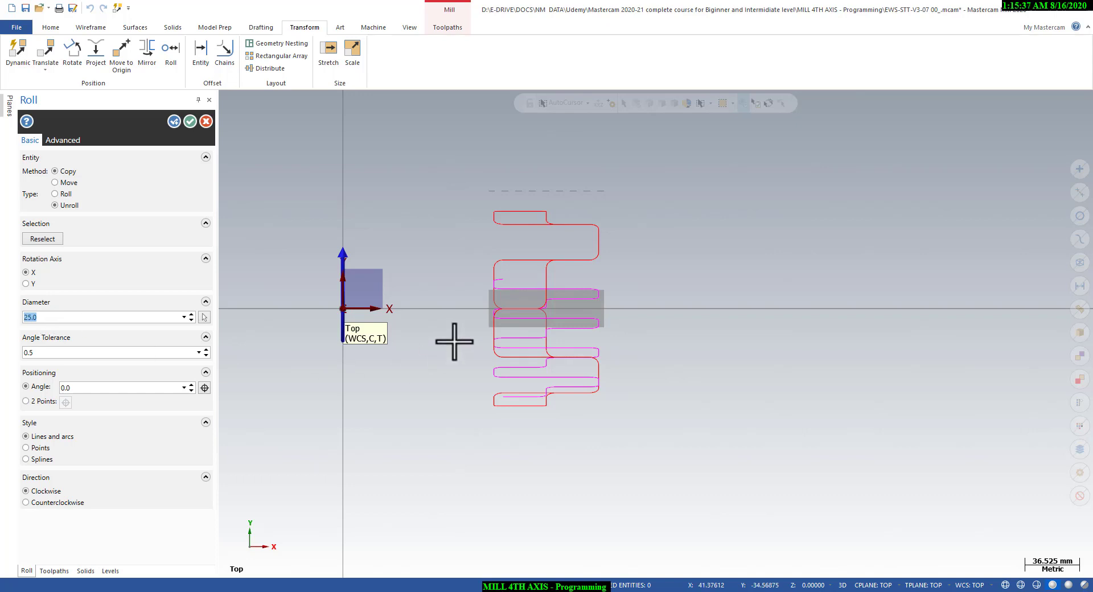
{"action": "middle_click_drag", "start_coordinate": [676, 281], "coordinate": [573, 280]}
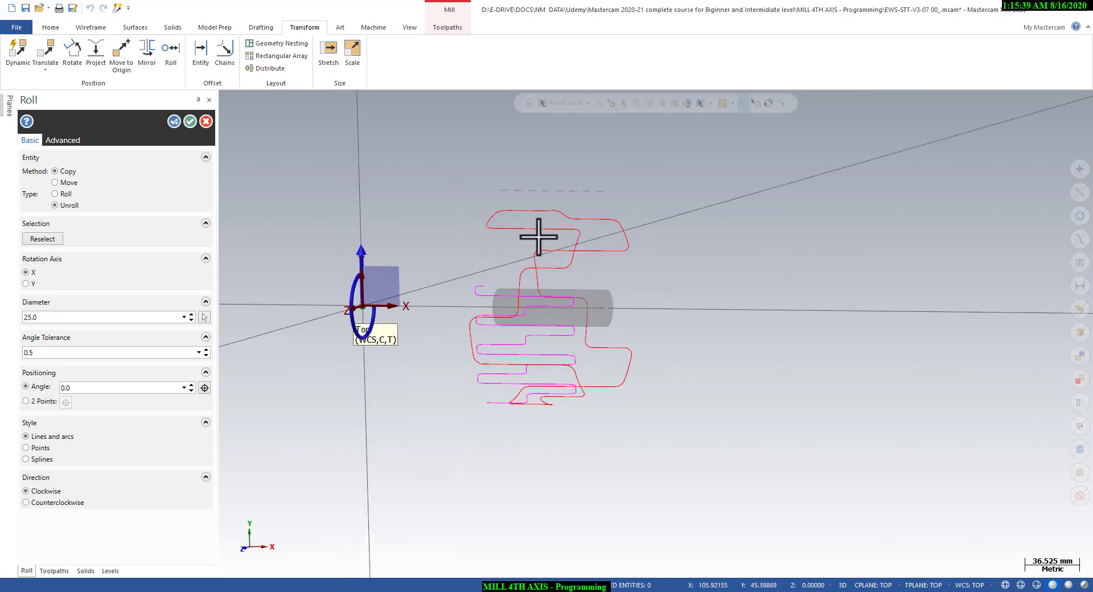
{"action": "right_click", "coordinate": [645, 293]}
{"action": "left_click", "coordinate": [667, 352]}
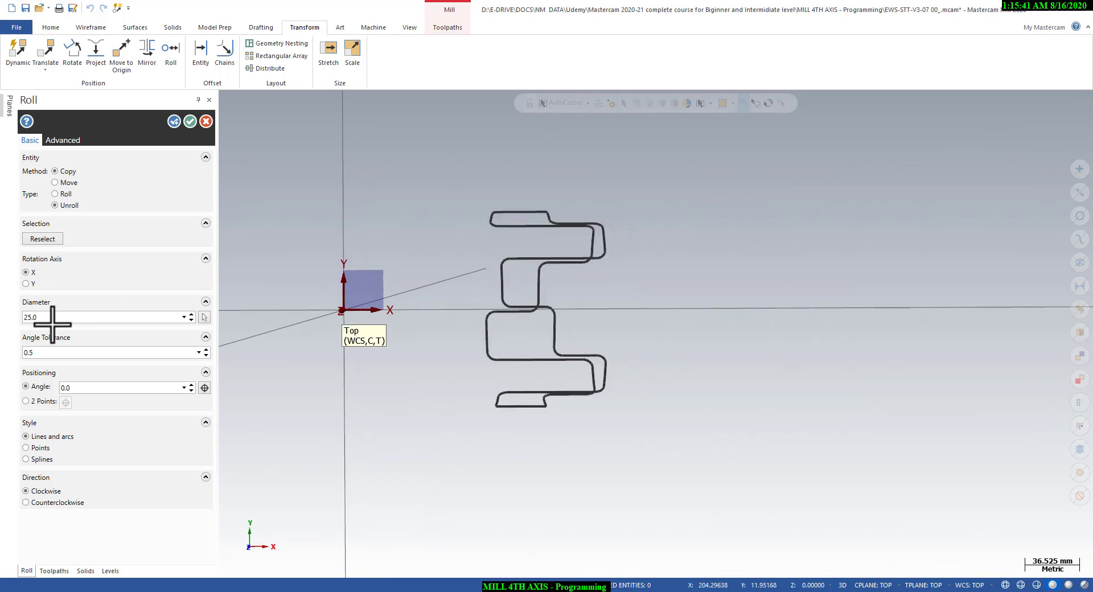
{"action": "double_click", "coordinate": [56, 319]}
{"action": "right_click", "coordinate": [56, 319]}
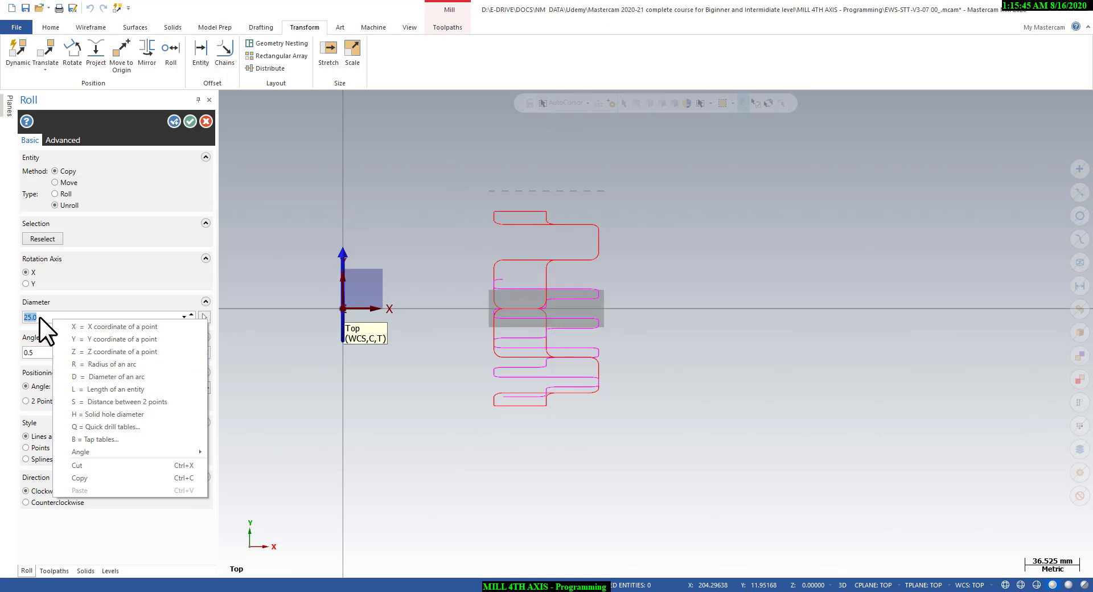
{"action": "left_click", "coordinate": [83, 376]}
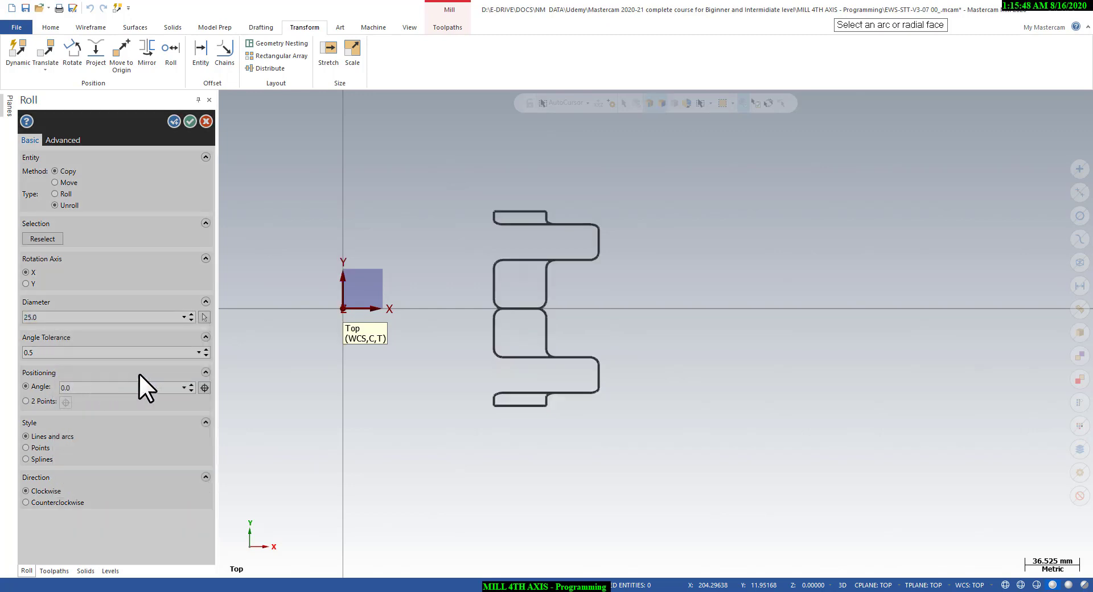
{"action": "left_click", "coordinate": [42, 26]}
{"action": "left_click", "coordinate": [387, 48]}
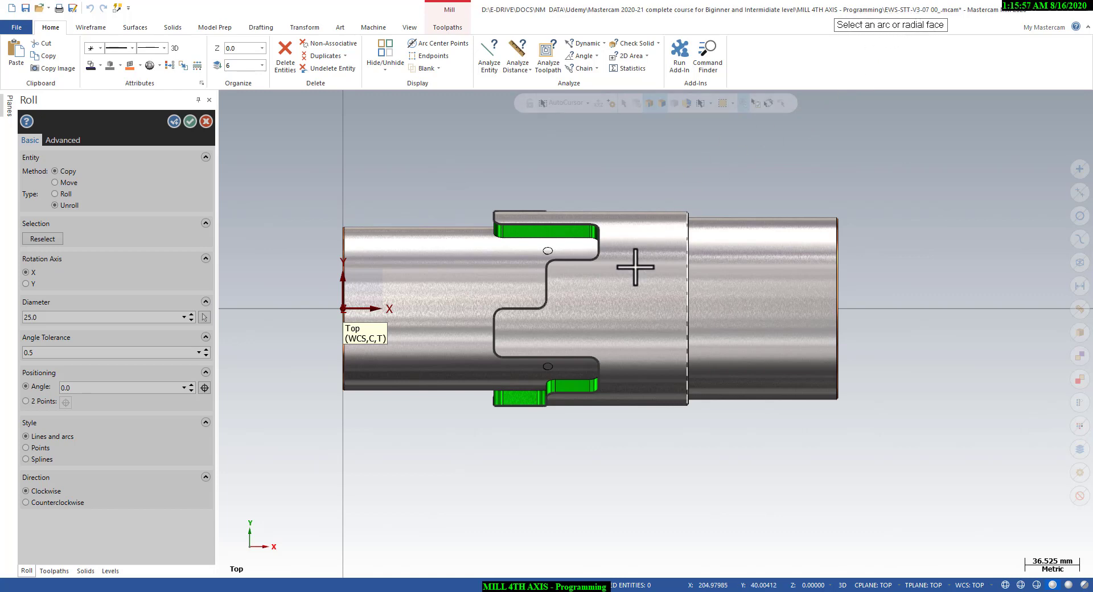
{"action": "middle_click_drag", "start_coordinate": [673, 259], "coordinate": [635, 238]}
{"action": "left_click", "coordinate": [681, 265]}
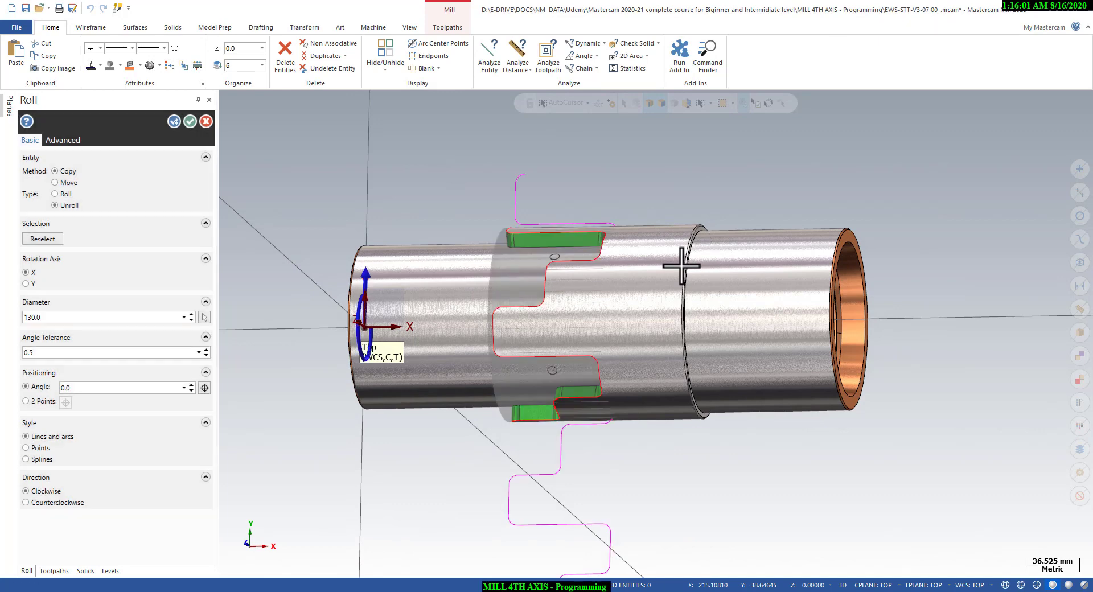
Unroll the slot outline about the X axis with the Move method and Counterclockwise direction
{"action": "right_click", "coordinate": [417, 160]}
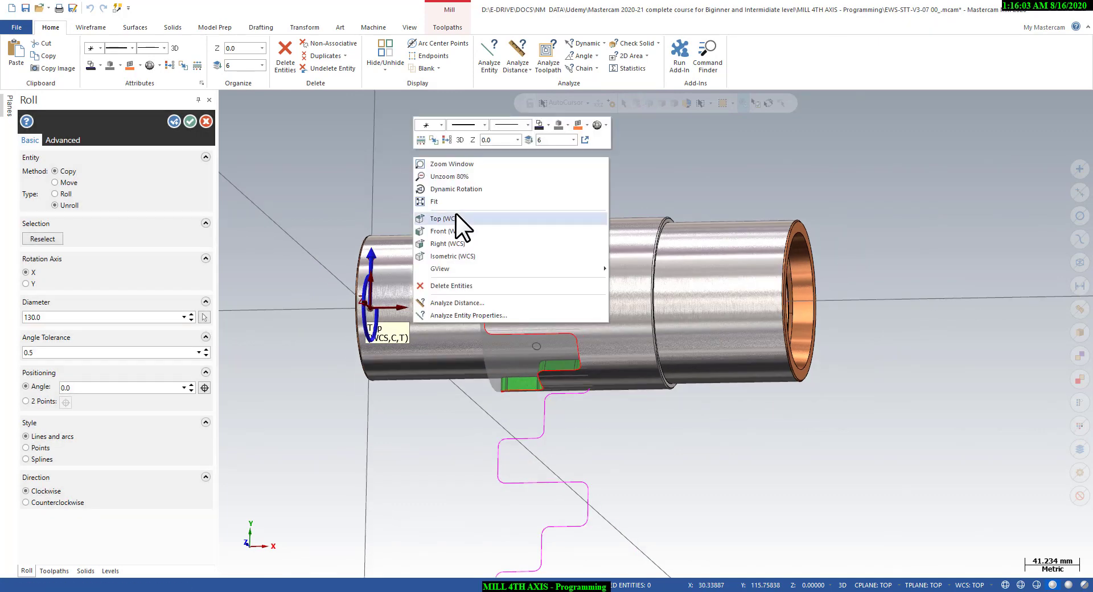
{"action": "left_click", "coordinate": [455, 213]}
{"action": "scroll", "coordinate": [484, 183], "scroll_direction": "down", "scroll_amount": 1}
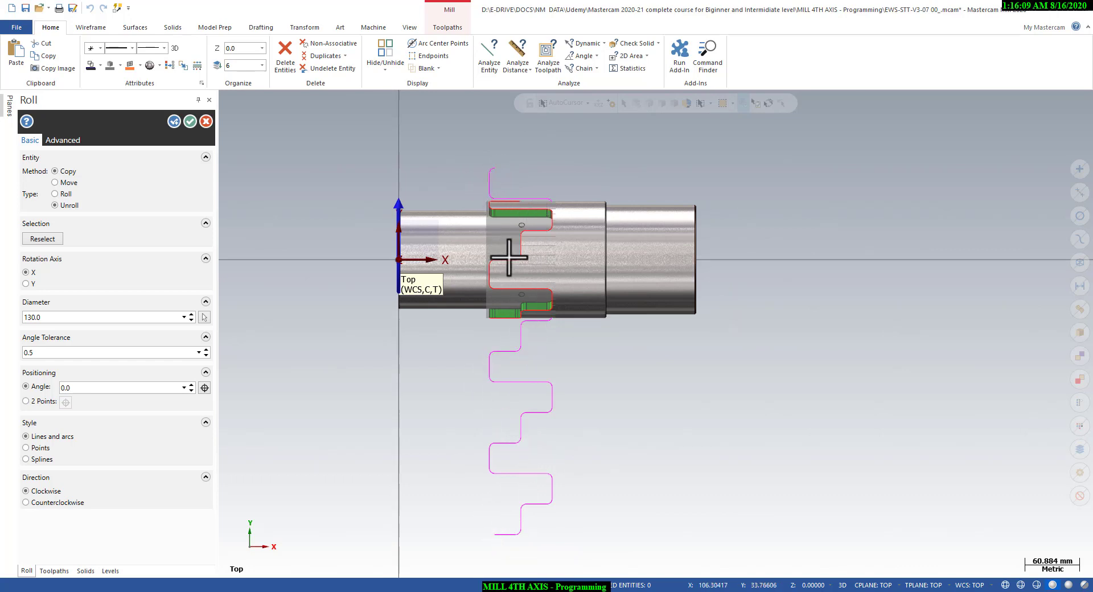
{"action": "left_click", "coordinate": [64, 181]}
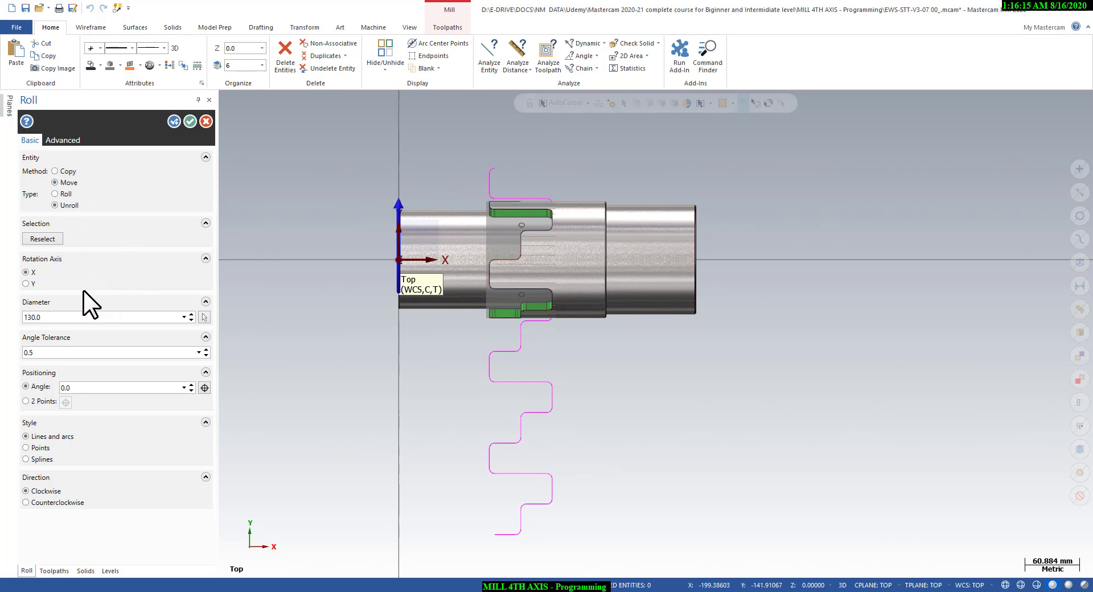
{"action": "left_click", "coordinate": [49, 502]}
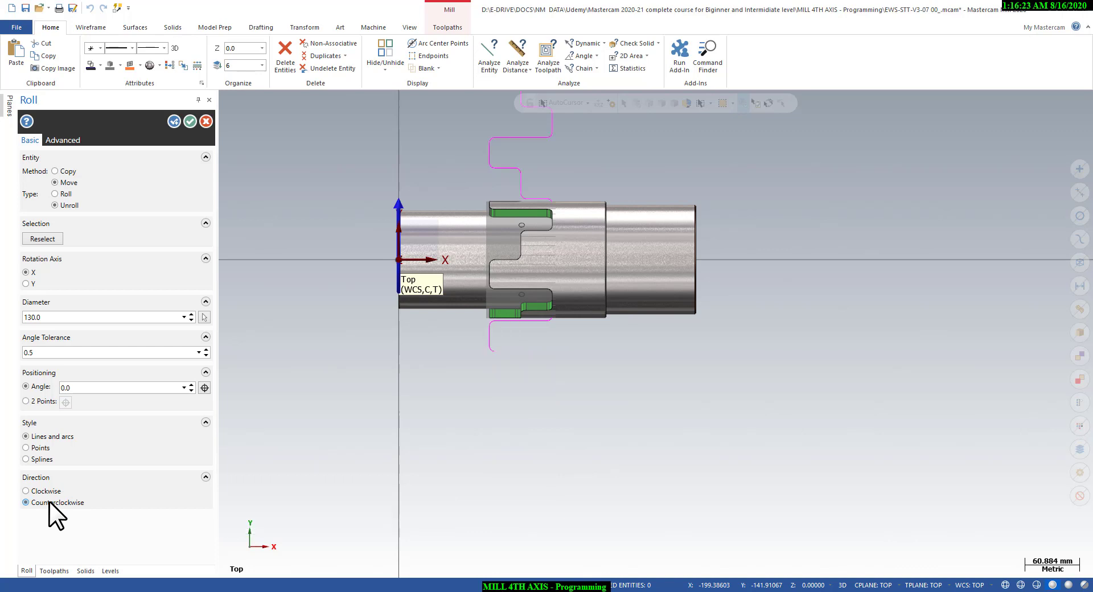
{"action": "scroll", "coordinate": [513, 413], "scroll_direction": "down", "scroll_amount": 2}
{"action": "scroll", "coordinate": [493, 301], "scroll_direction": "up", "scroll_amount": 1}
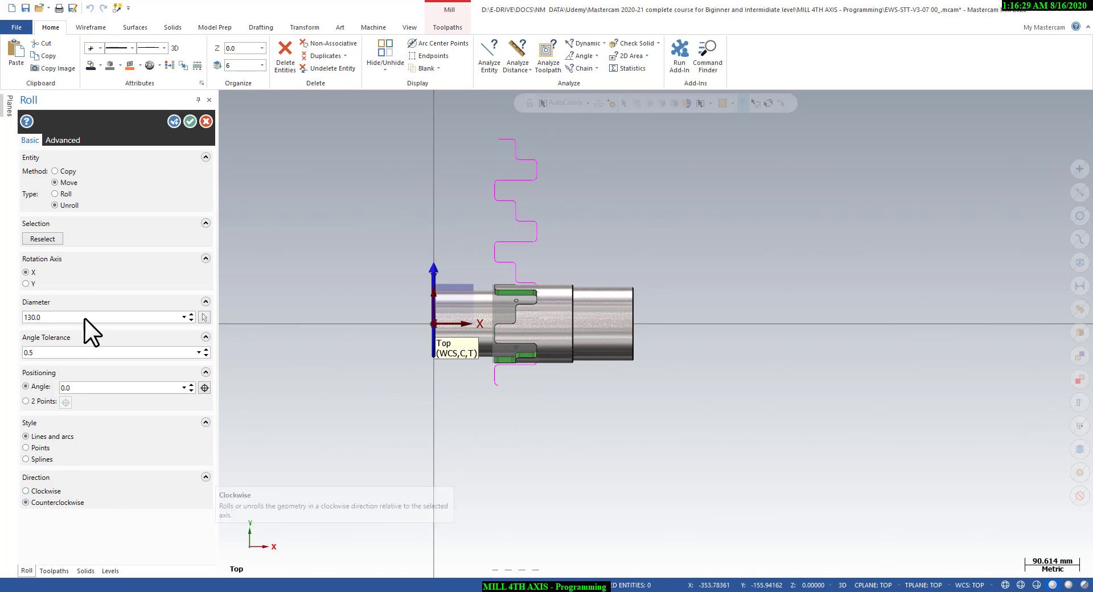
{"action": "left_click", "coordinate": [190, 122]}
{"action": "scroll", "coordinate": [525, 215], "scroll_direction": "down", "scroll_amount": 2}
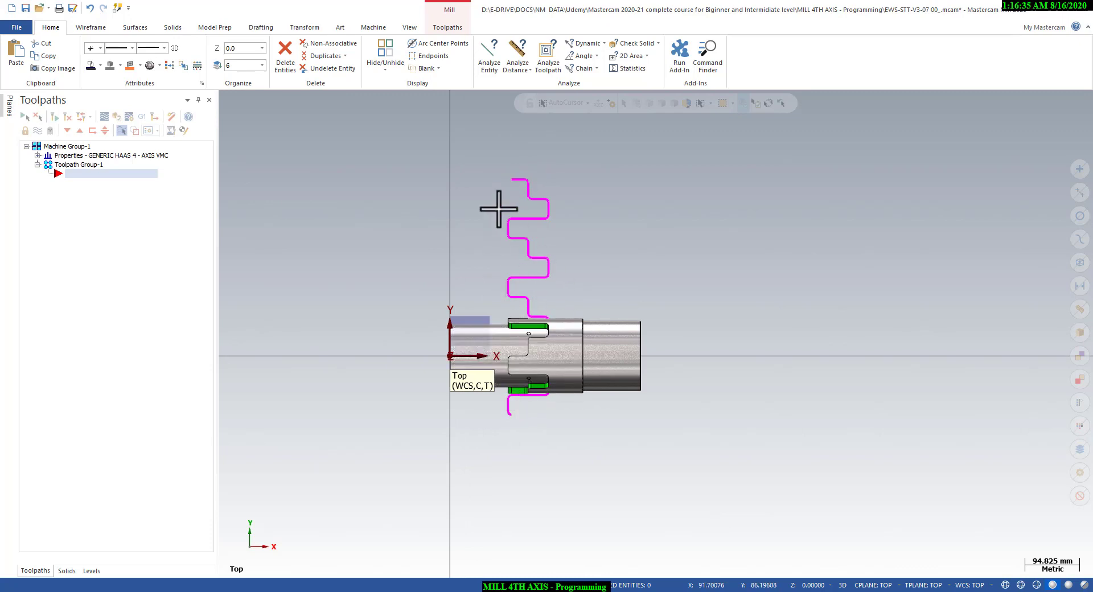
Hide the solid part so that only the wireframe geometry is displayed
{"action": "left_click_drag", "start_coordinate": [496, 163], "coordinate": [562, 452]}
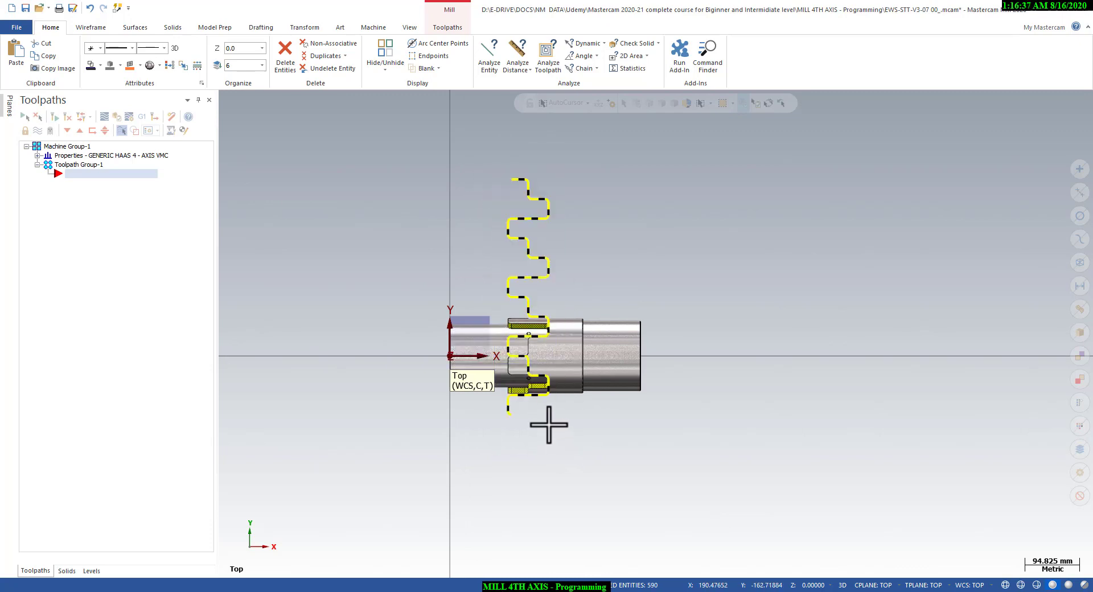
{"action": "key", "text": "alt+e"}
{"action": "key", "text": "alt+e"}
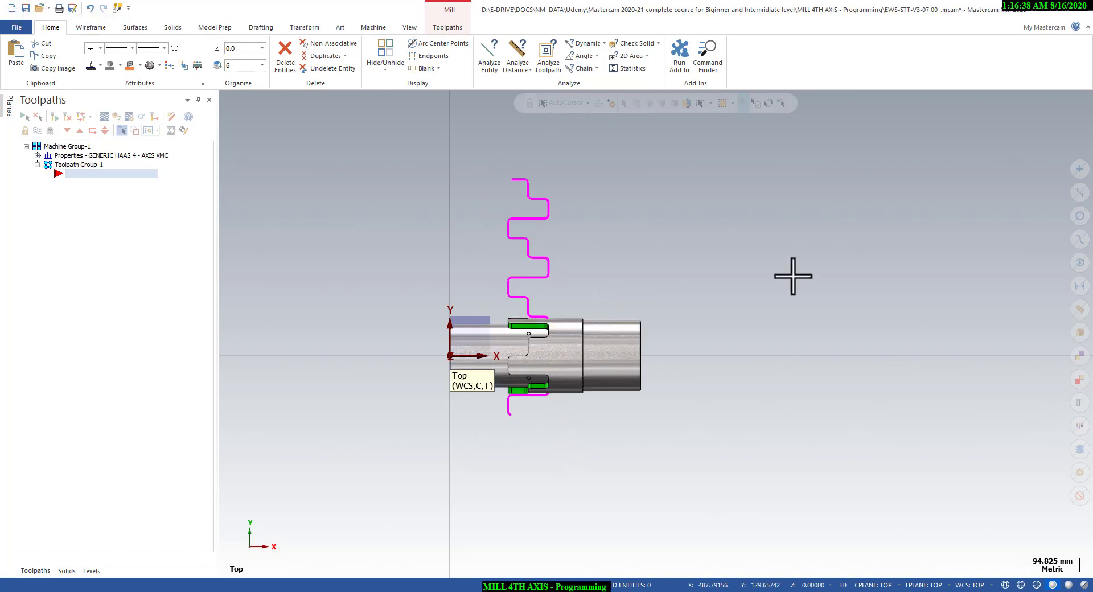
{"action": "left_click", "coordinate": [1079, 263]}
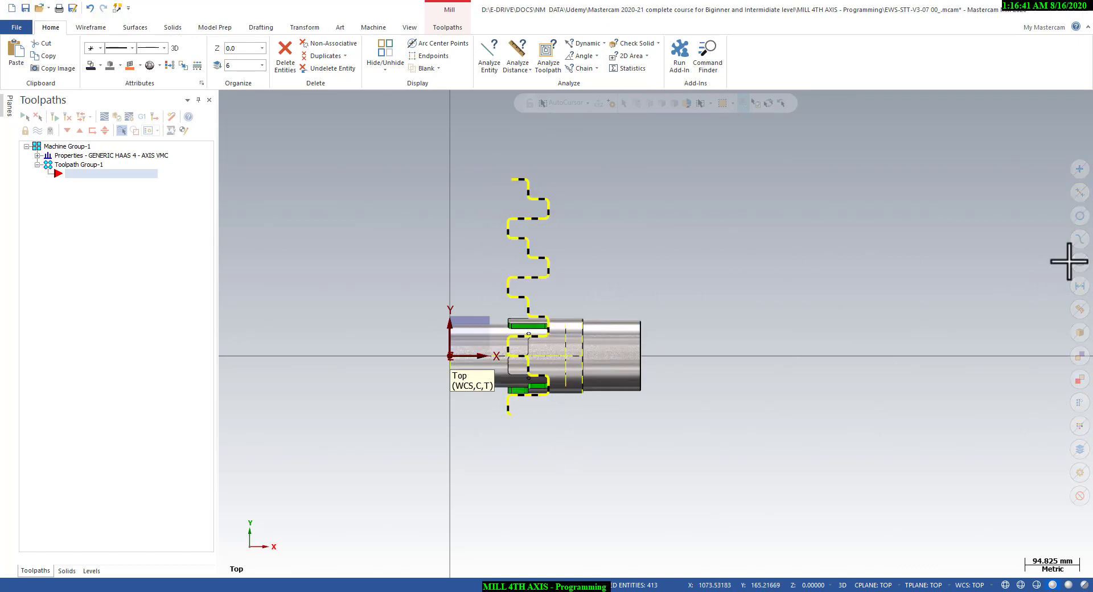
{"action": "left_click", "coordinate": [1077, 263]}
{"action": "left_click", "coordinate": [1079, 263]}
{"action": "key", "text": "alt+e"}
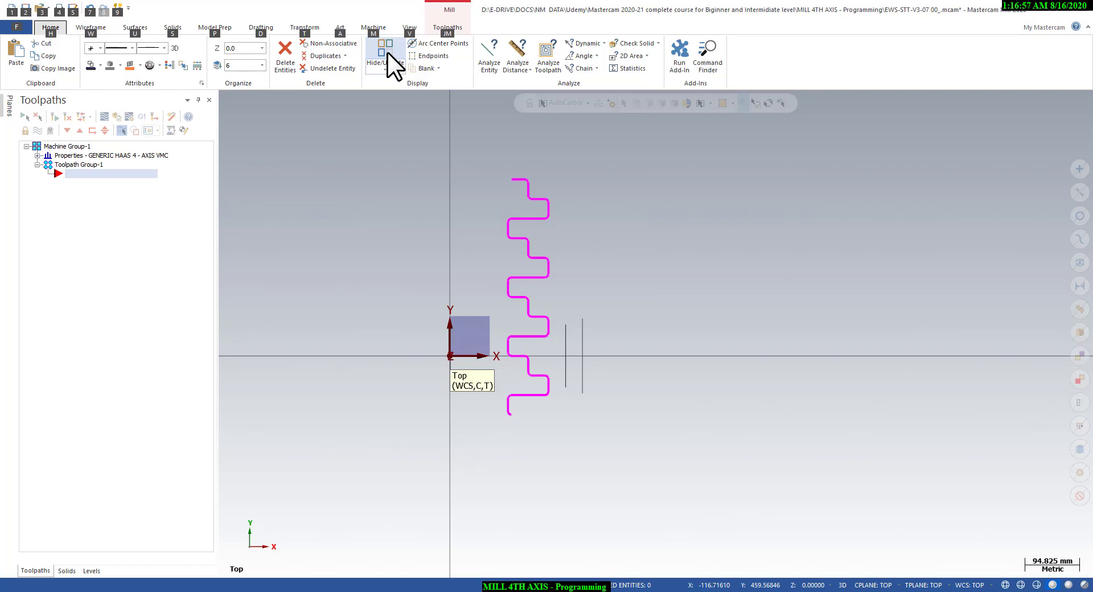
Delete the two circular edge curves beyond the +X side of the unrolled outline
{"action": "middle_click_drag", "start_coordinate": [503, 257], "coordinate": [557, 241]}
{"action": "scroll", "coordinate": [613, 365], "scroll_direction": "up", "scroll_amount": 2}
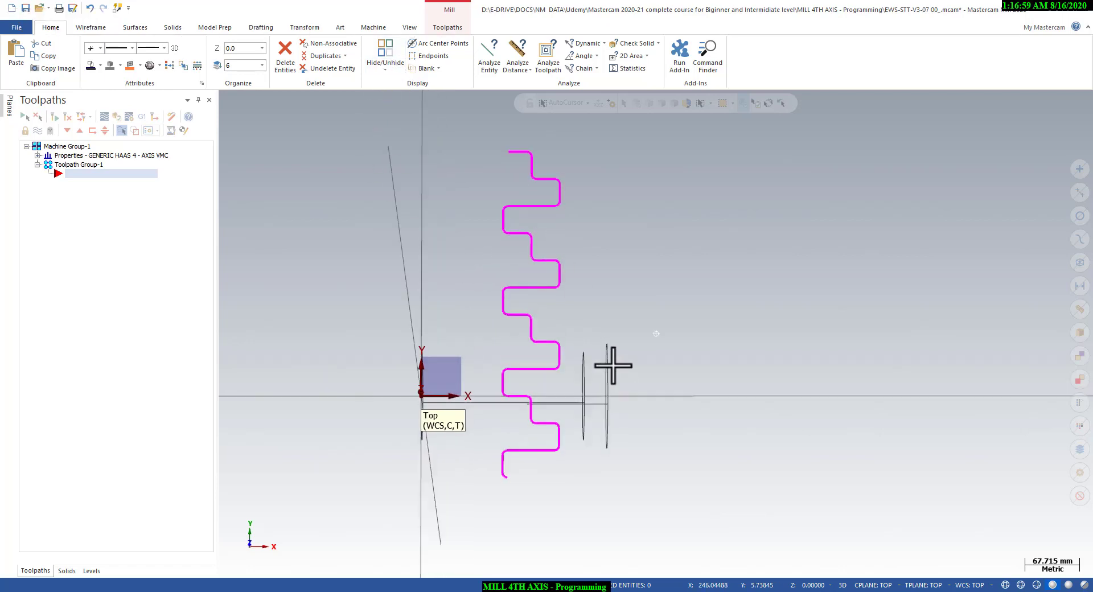
{"action": "middle_click_drag", "start_coordinate": [614, 365], "coordinate": [632, 254]}
{"action": "right_click", "coordinate": [632, 254]}
{"action": "left_click", "coordinate": [660, 332]}
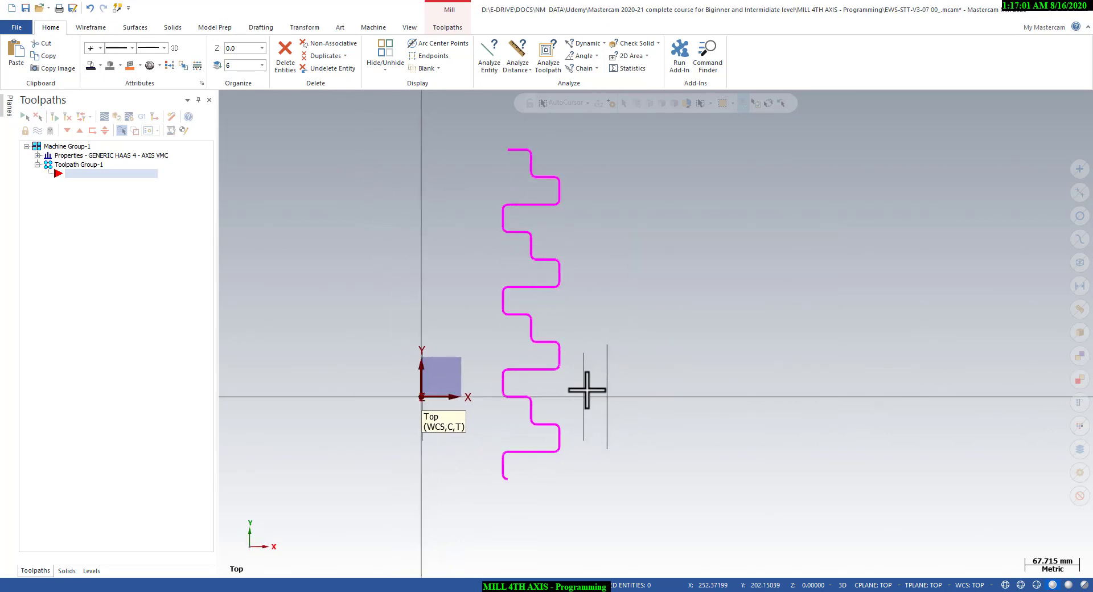
{"action": "left_click", "coordinate": [587, 390]}
{"action": "left_click", "coordinate": [606, 371]}
{"action": "right_click", "coordinate": [605, 370]}
{"action": "left_click", "coordinate": [652, 484]}
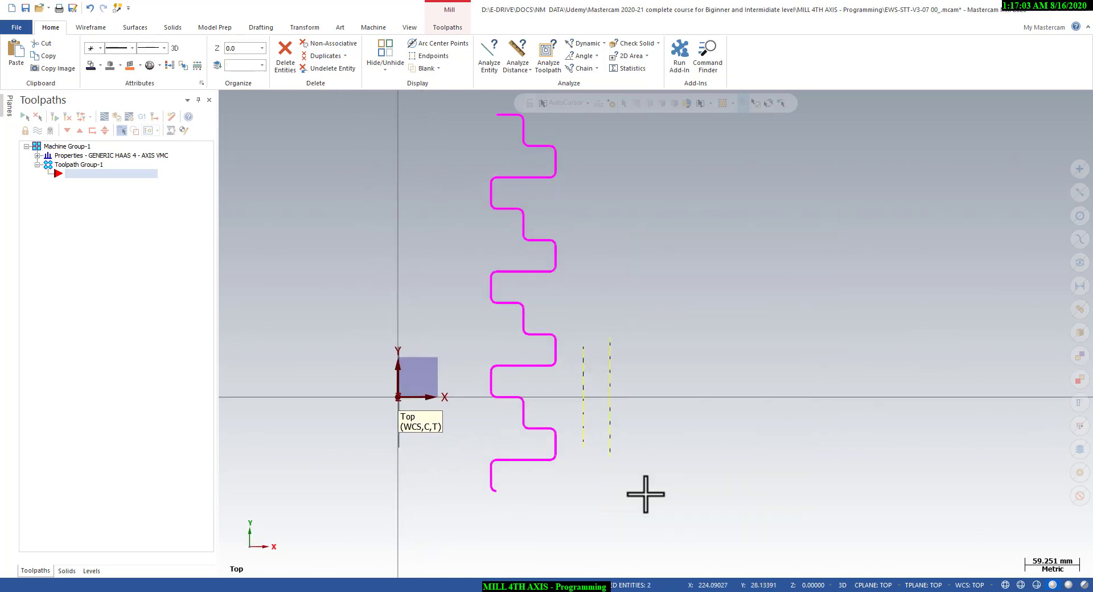
Delete the leftover straight line along the X axis and return to the Top view
{"action": "middle_click_drag", "start_coordinate": [646, 494], "coordinate": [580, 403]}
{"action": "right_click", "coordinate": [613, 359]}
{"action": "right_click", "coordinate": [584, 402]}
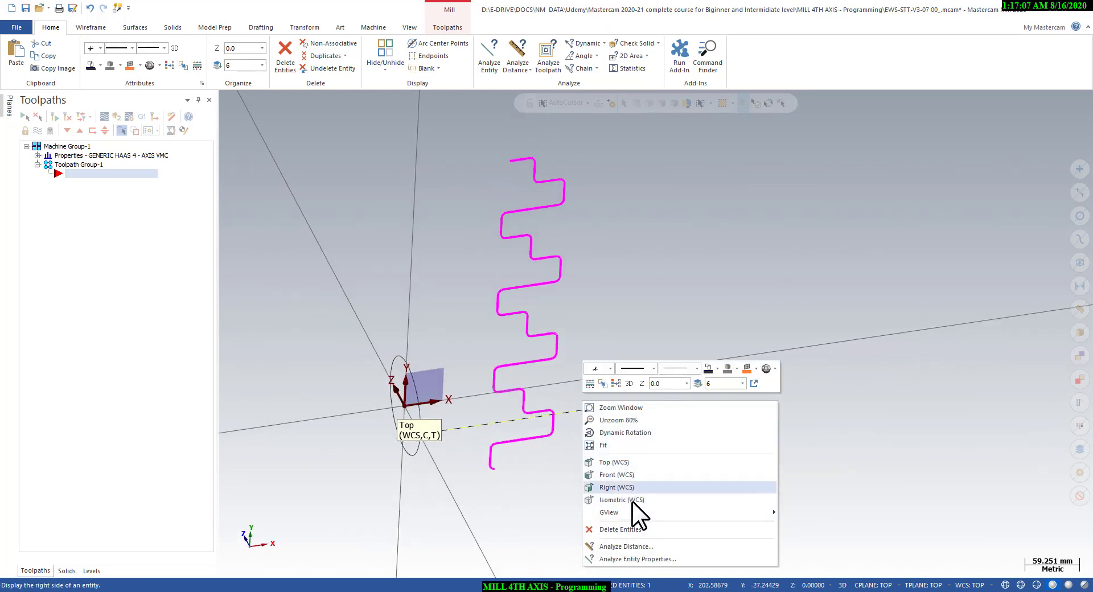
{"action": "key", "text": "Escape"}
{"action": "right_click", "coordinate": [439, 300]}
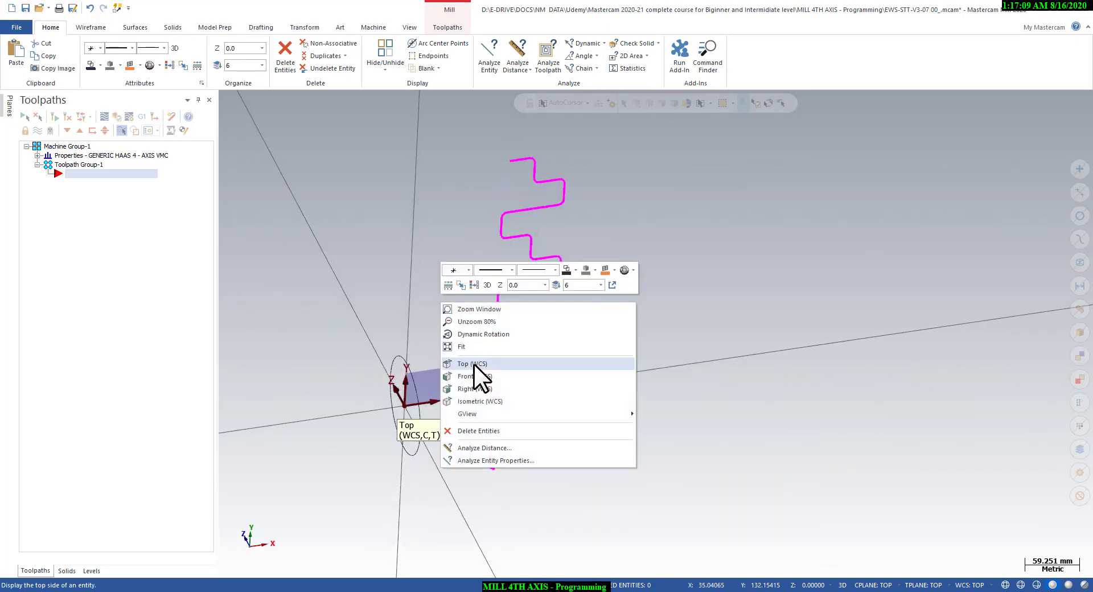
{"action": "left_click", "coordinate": [473, 364]}
{"action": "middle_click_drag", "start_coordinate": [581, 361], "coordinate": [531, 272]}
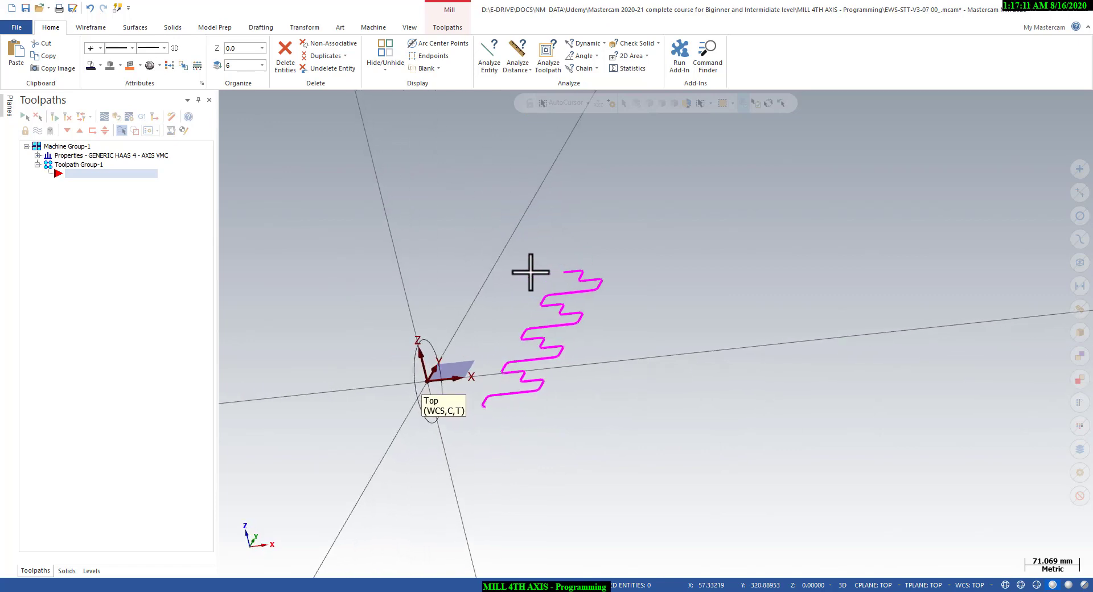
{"action": "right_click", "coordinate": [632, 283]}
{"action": "left_click", "coordinate": [660, 347]}
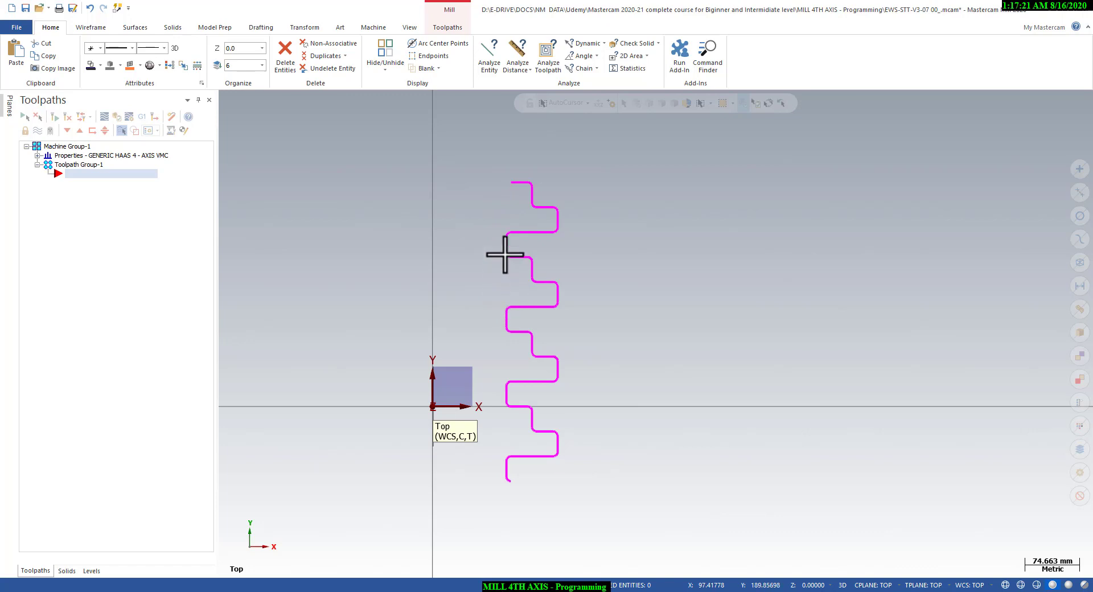
Delete the vertical line and corner arc at the lower end of the unrolled outline
{"action": "scroll", "coordinate": [511, 209], "scroll_direction": "up", "scroll_amount": 1}
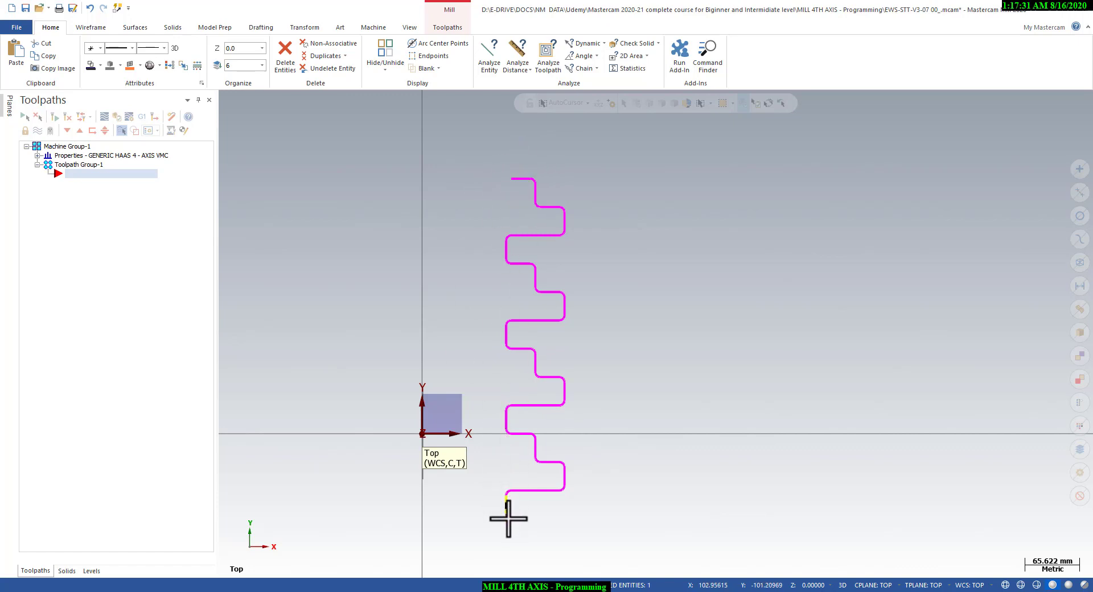
{"action": "scroll", "coordinate": [508, 518], "scroll_direction": "up", "scroll_amount": 3}
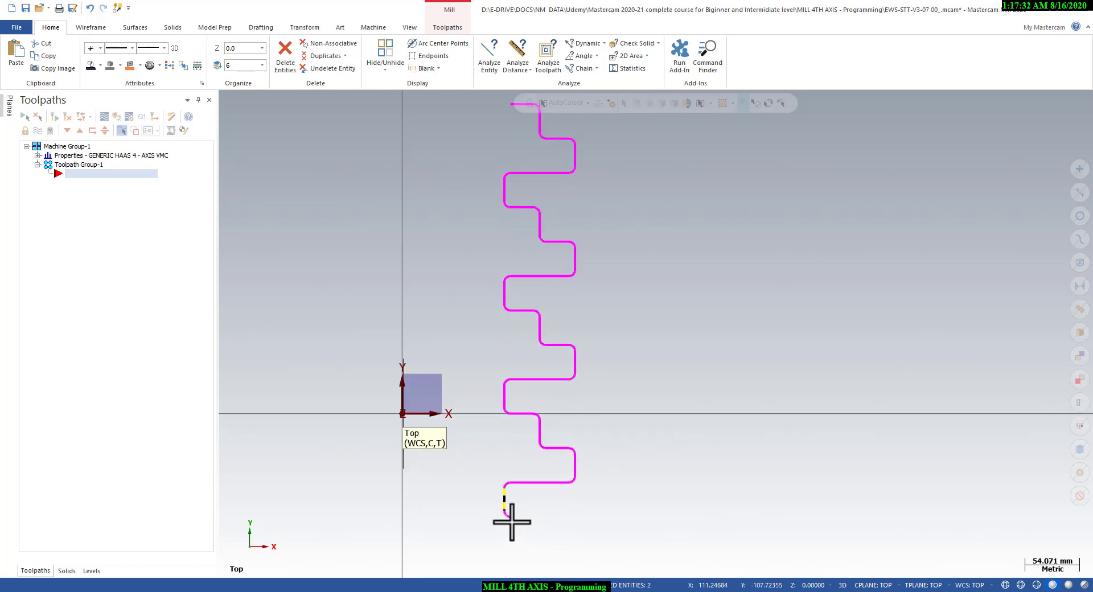
{"action": "left_click", "coordinate": [538, 533]}
{"action": "scroll", "coordinate": [524, 458], "scroll_direction": "down", "scroll_amount": 2}
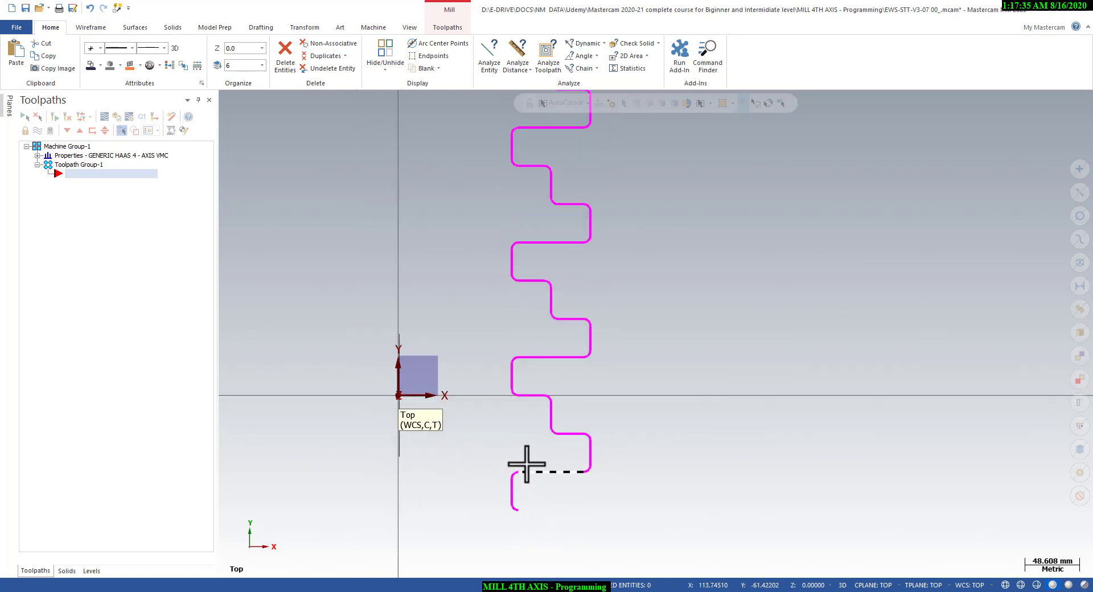
{"action": "scroll", "coordinate": [495, 459], "scroll_direction": "up", "scroll_amount": 4}
{"action": "key", "text": "Escape"}
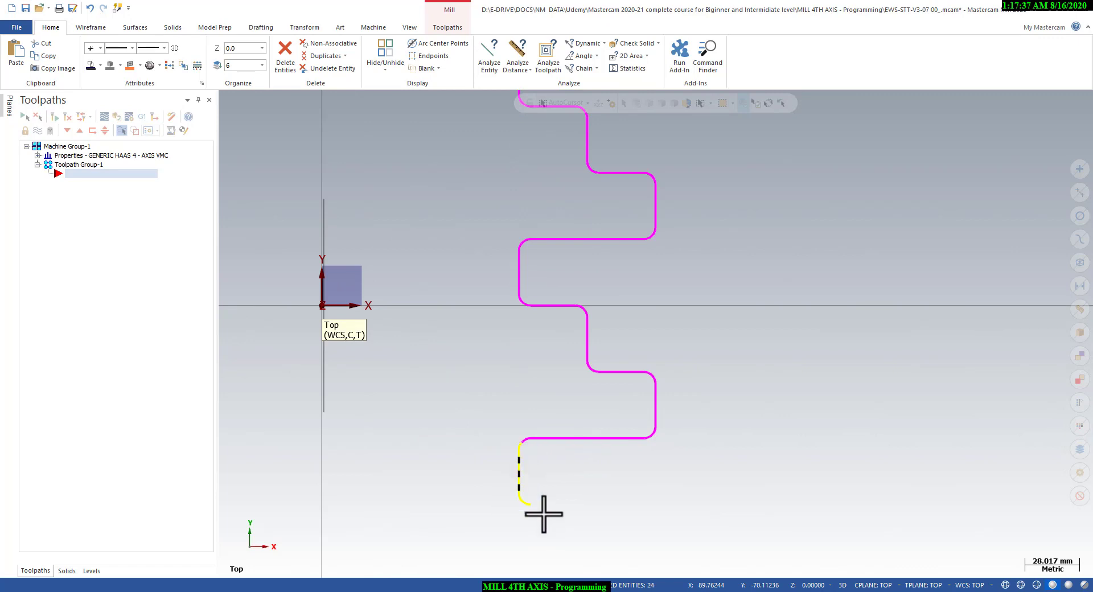
{"action": "scroll", "coordinate": [518, 451], "scroll_direction": "up", "scroll_amount": 5}
{"action": "left_click", "coordinate": [535, 428]}
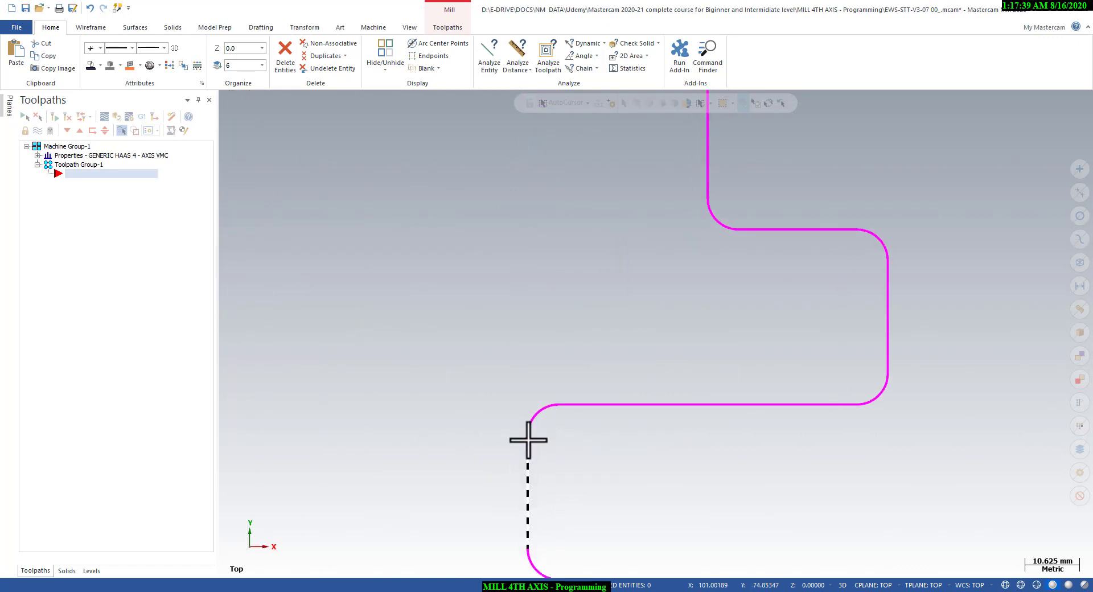
{"action": "scroll", "coordinate": [536, 429], "scroll_direction": "up", "scroll_amount": 2}
{"action": "scroll", "coordinate": [444, 342], "scroll_direction": "down", "scroll_amount": 1}
{"action": "scroll", "coordinate": [440, 309], "scroll_direction": "down", "scroll_amount": 2}
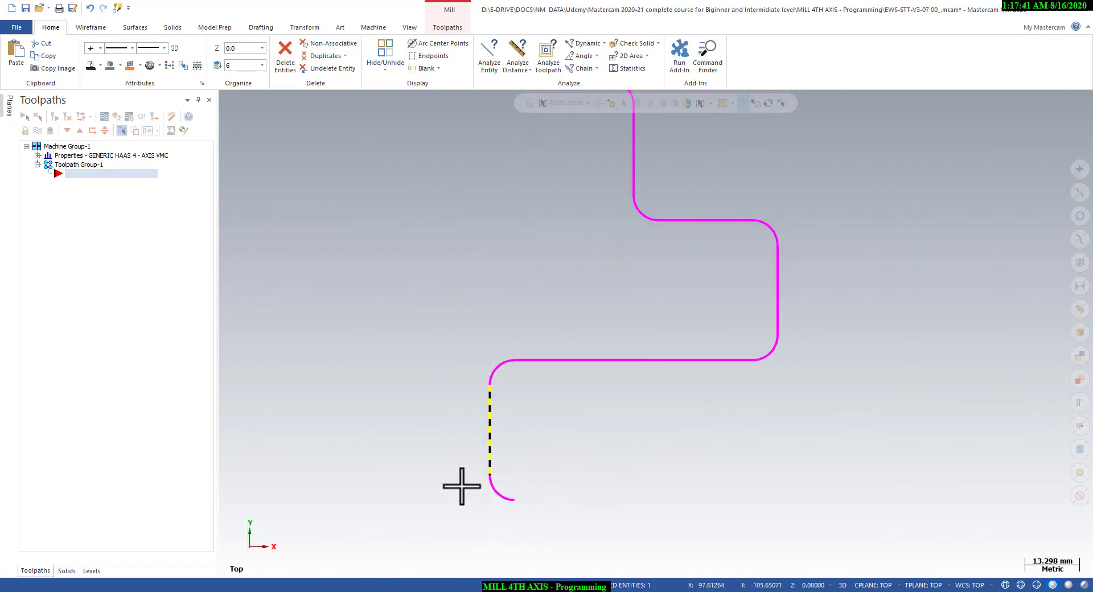
{"action": "left_click_drag", "start_coordinate": [456, 464], "coordinate": [593, 549]}
{"action": "right_click", "coordinate": [585, 460]}
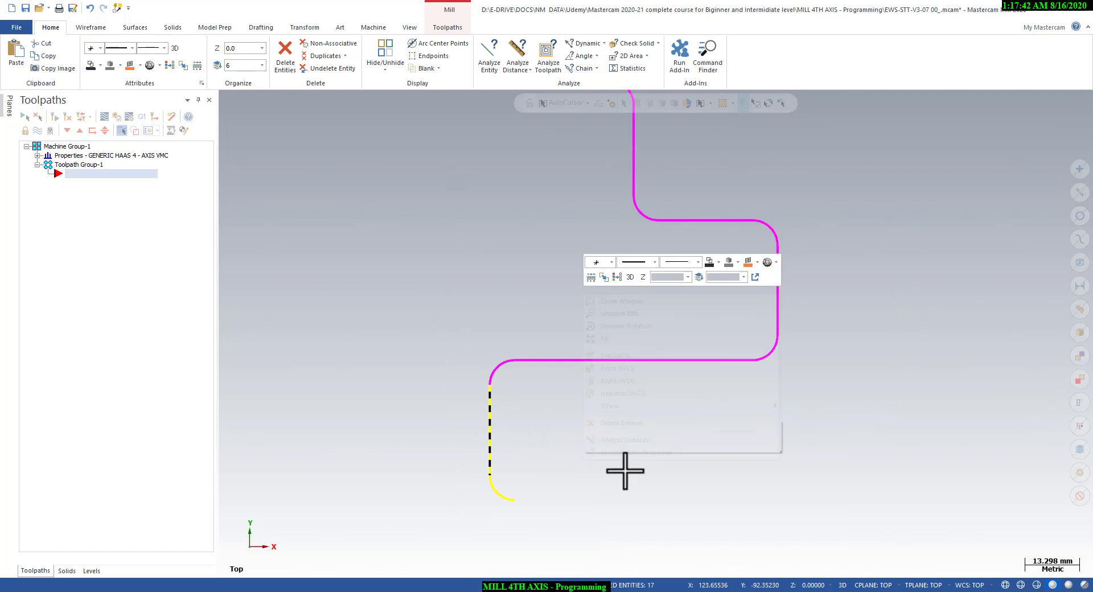
{"action": "left_click", "coordinate": [625, 421]}
{"action": "scroll", "coordinate": [543, 509], "scroll_direction": "down", "scroll_amount": 6}
{"action": "scroll", "coordinate": [569, 428], "scroll_direction": "down", "scroll_amount": 3}
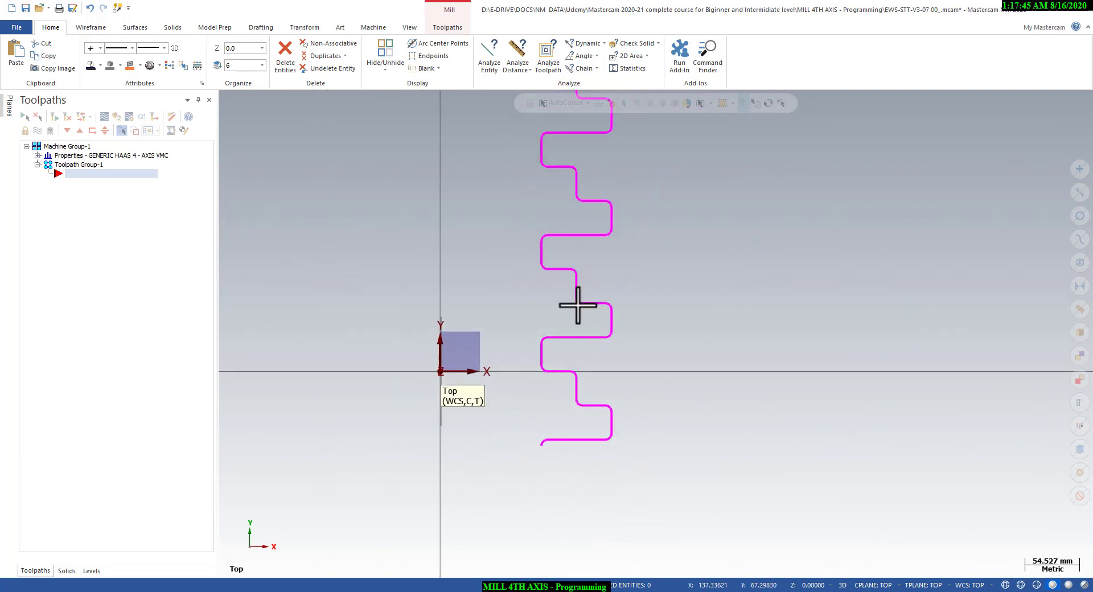
Start a Dynamic transform on the corner arc below the uppermost left-hand vertical line, with its origin at the arc's horizontal end
{"action": "scroll", "coordinate": [541, 490], "scroll_direction": "down", "scroll_amount": 1}
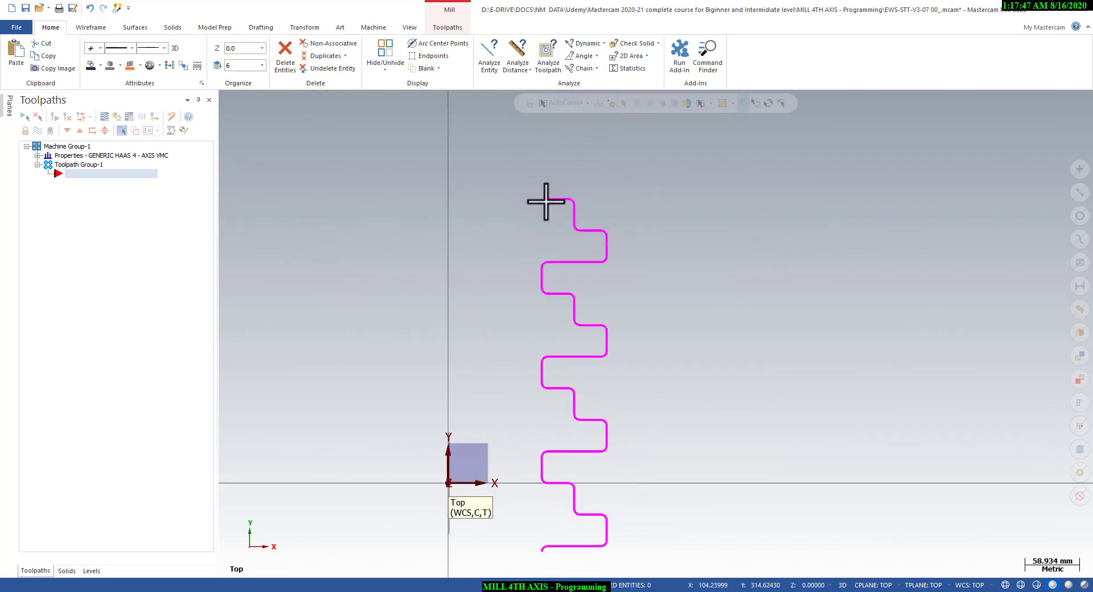
{"action": "scroll", "coordinate": [544, 200], "scroll_direction": "up", "scroll_amount": 3}
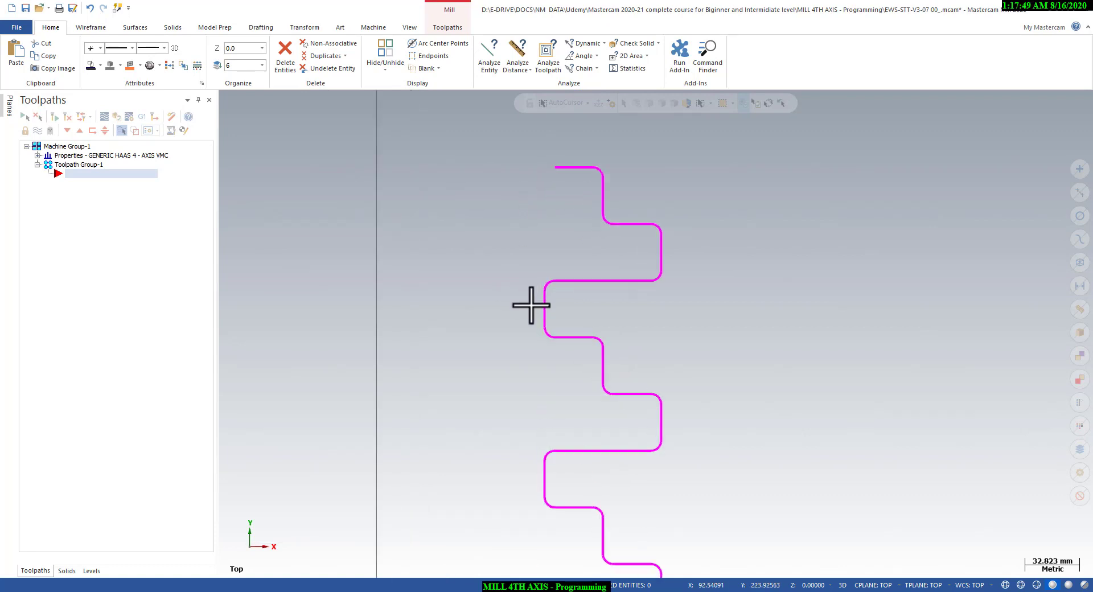
{"action": "scroll", "coordinate": [530, 305], "scroll_direction": "up", "scroll_amount": 2}
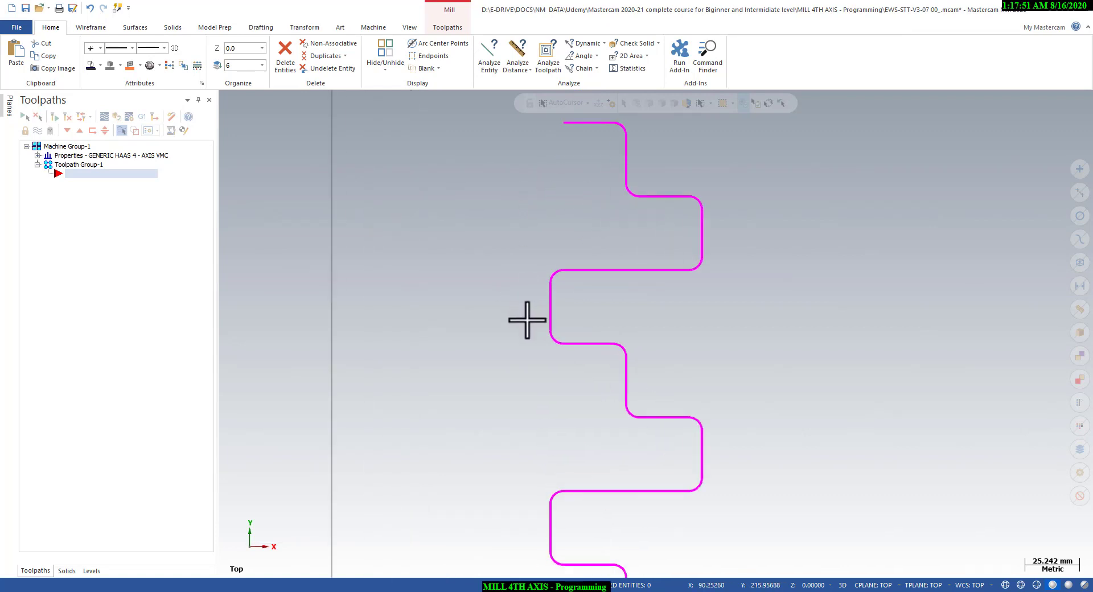
{"action": "left_click_drag", "start_coordinate": [523, 319], "coordinate": [575, 368]}
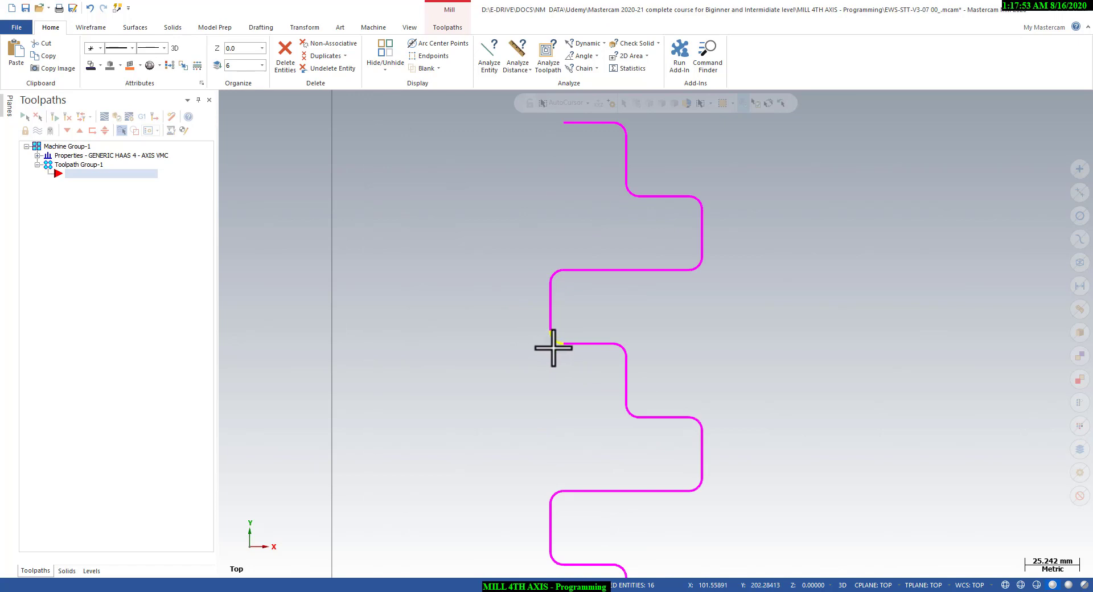
{"action": "scroll", "coordinate": [530, 397], "scroll_direction": "down", "scroll_amount": 1}
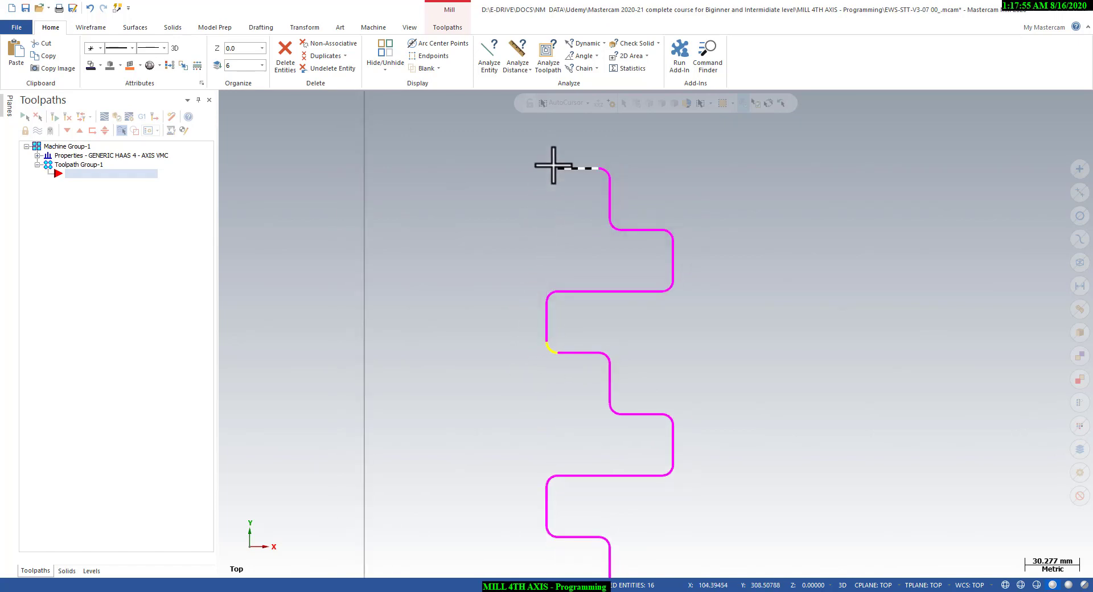
{"action": "left_click", "coordinate": [306, 27]}
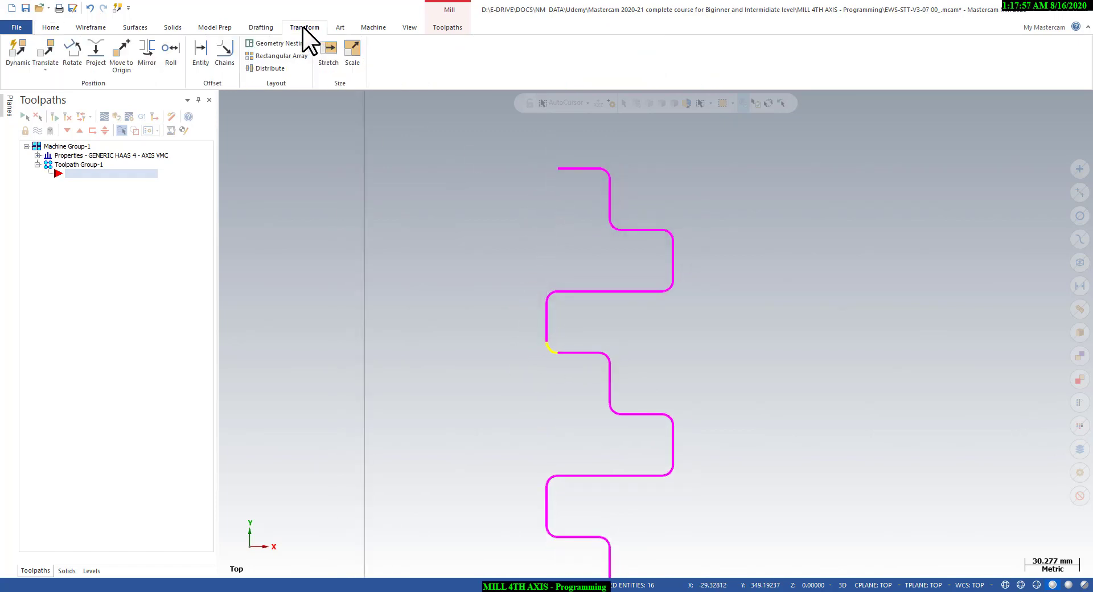
{"action": "left_click", "coordinate": [19, 49]}
{"action": "scroll", "coordinate": [573, 381], "scroll_direction": "up", "scroll_amount": 2}
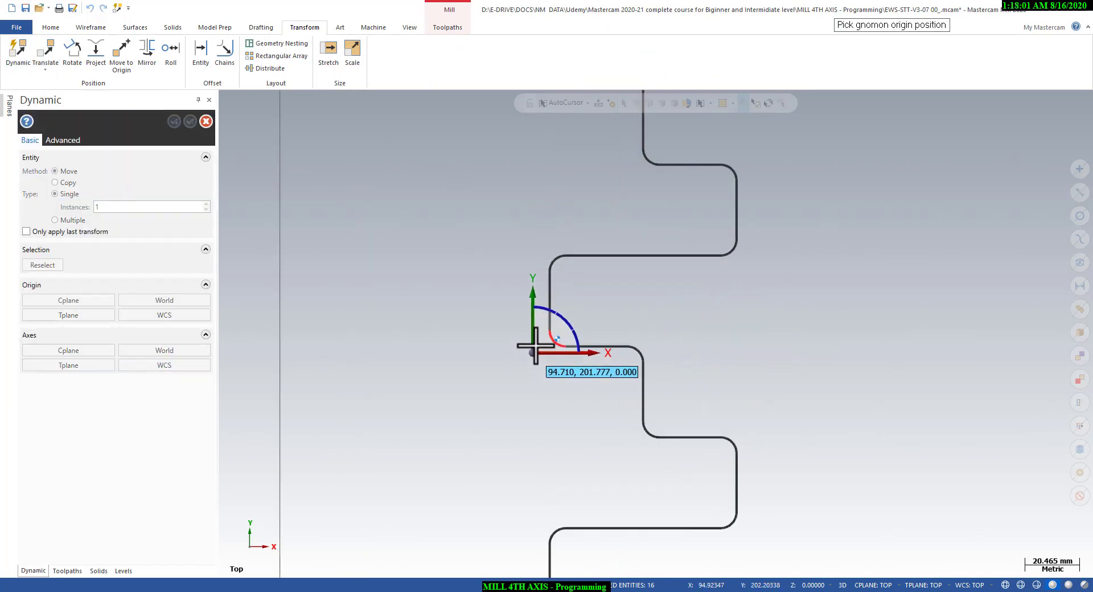
{"action": "scroll", "coordinate": [569, 380], "scroll_direction": "up", "scroll_amount": 5}
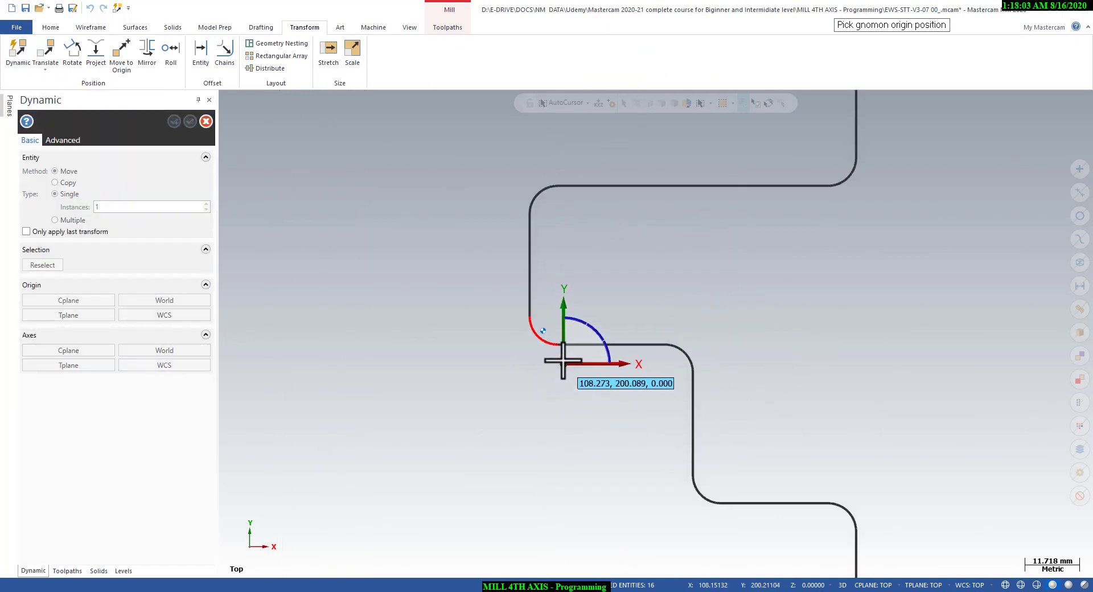
{"action": "left_click", "coordinate": [558, 345]}
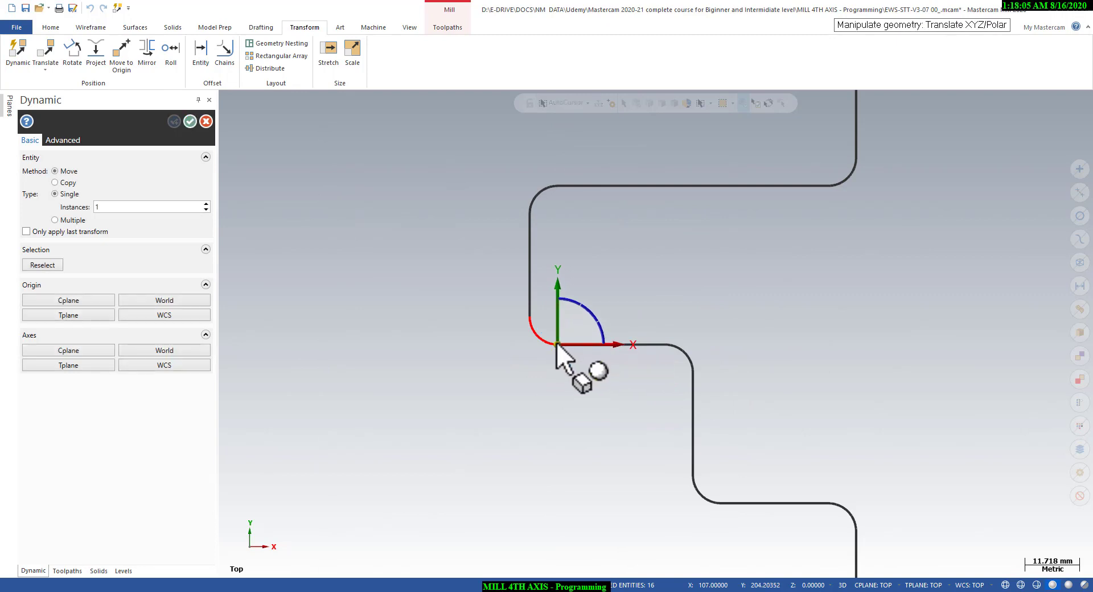
Copy the corner arc onto the open upper end of the outline, using the Copy method with 1 instance
{"action": "left_click", "coordinate": [557, 346]}
{"action": "scroll", "coordinate": [520, 415], "scroll_direction": "down", "scroll_amount": 5}
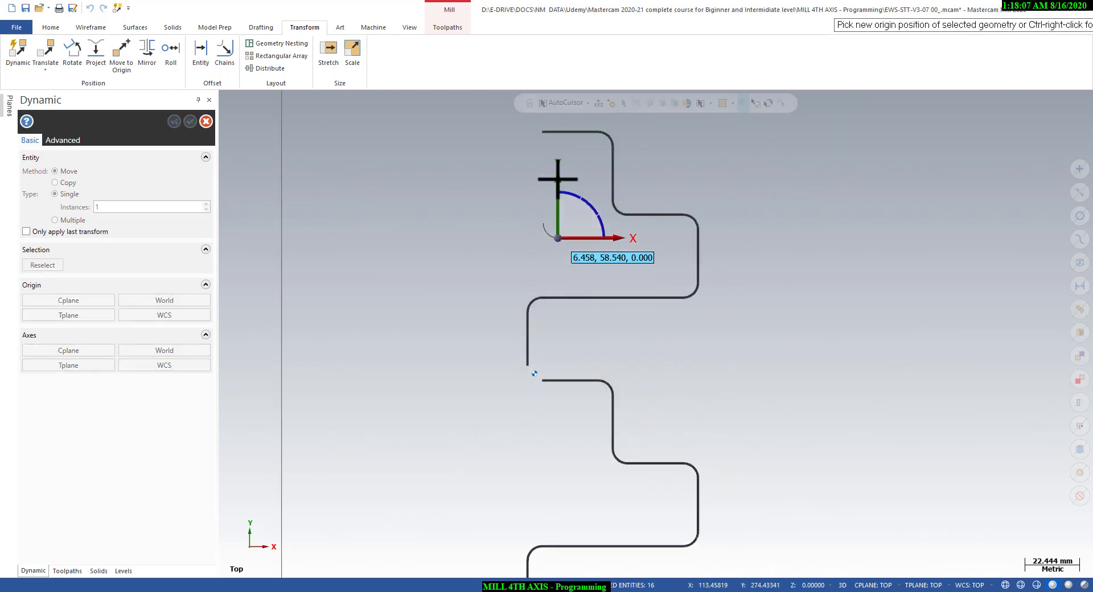
{"action": "left_click", "coordinate": [541, 133]}
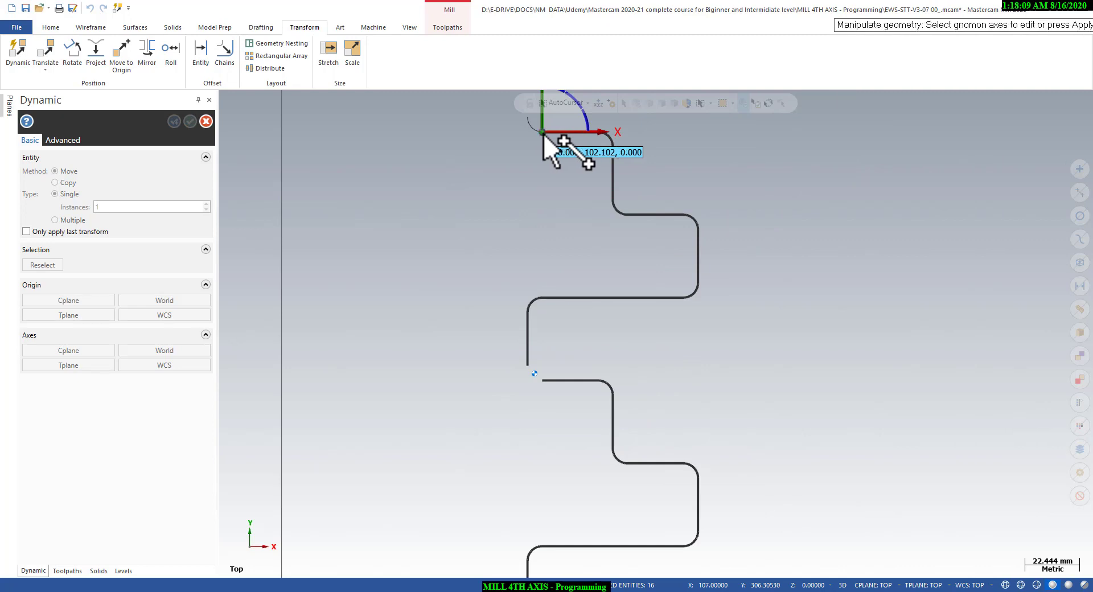
{"action": "left_click", "coordinate": [60, 183]}
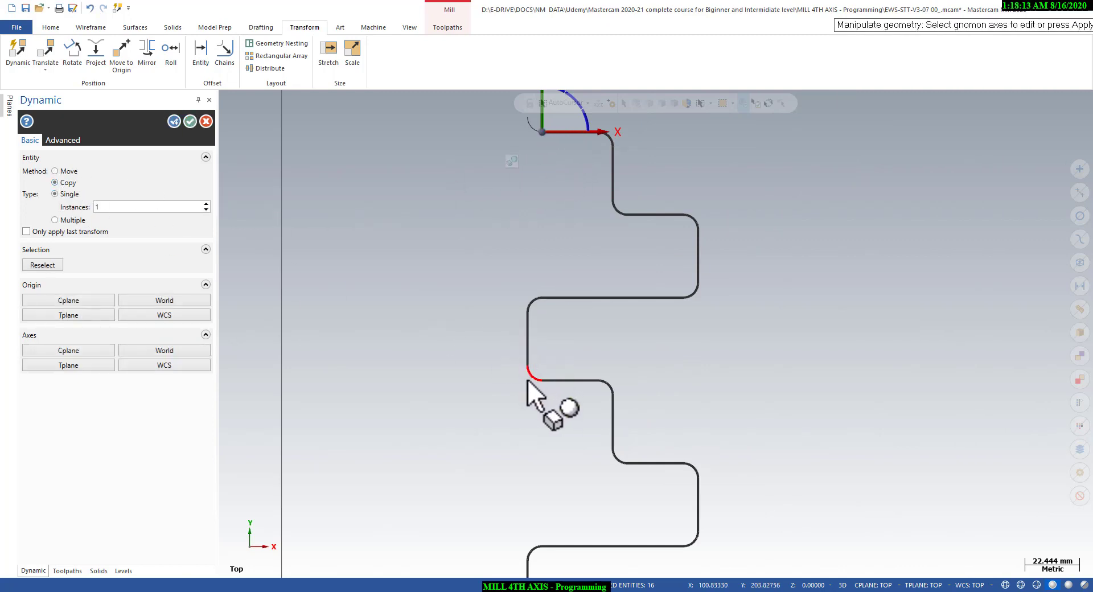
{"action": "left_click", "coordinate": [190, 121]}
{"action": "right_click", "coordinate": [342, 166]}
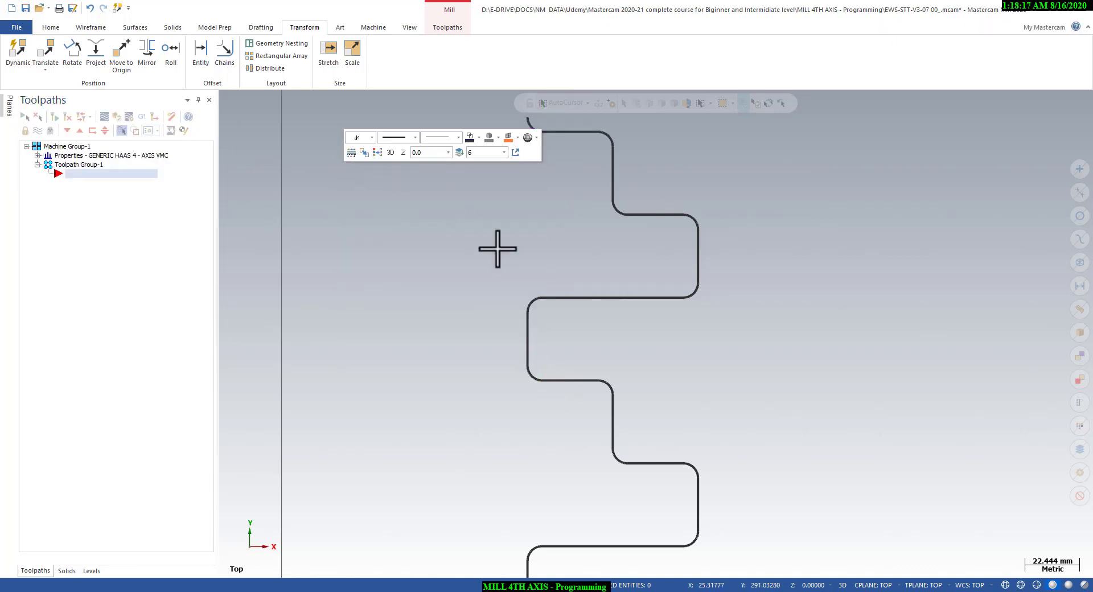
{"action": "scroll", "coordinate": [515, 265], "scroll_direction": "down", "scroll_amount": 1}
{"action": "scroll", "coordinate": [514, 265], "scroll_direction": "down", "scroll_amount": 1}
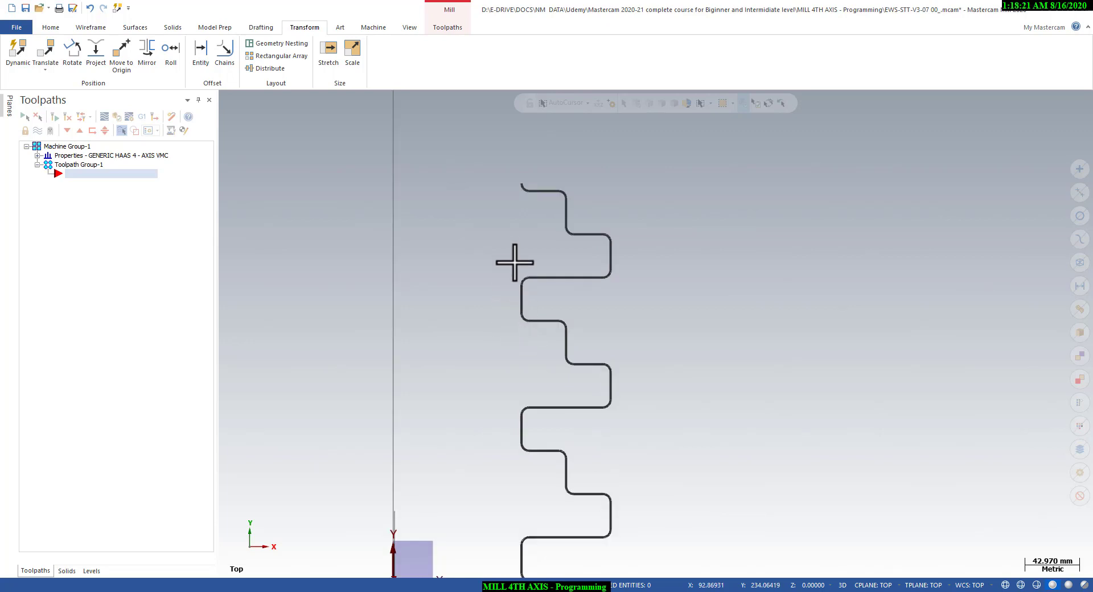
{"action": "scroll", "coordinate": [512, 285], "scroll_direction": "down", "scroll_amount": 1}
{"action": "left_click", "coordinate": [531, 297]}
{"action": "scroll", "coordinate": [527, 297], "scroll_direction": "up", "scroll_amount": 1}
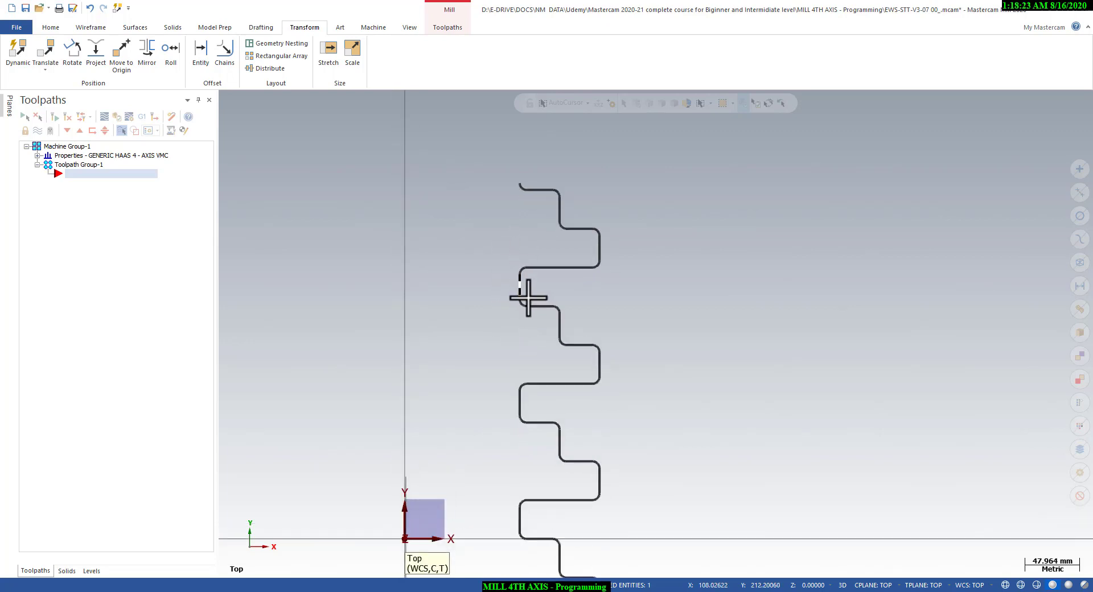
{"action": "scroll", "coordinate": [531, 285], "scroll_direction": "down", "scroll_amount": 1}
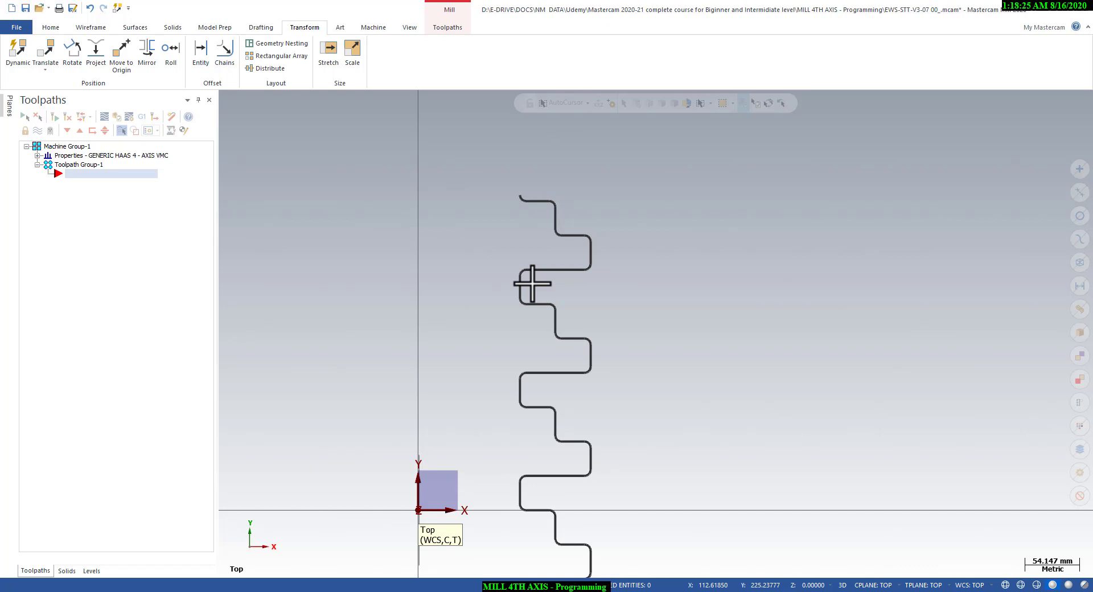
Blank the three left-hand vertical lines of the unrolled outline to separate it into four open profiles
{"action": "scroll", "coordinate": [534, 216], "scroll_direction": "down", "scroll_amount": 2}
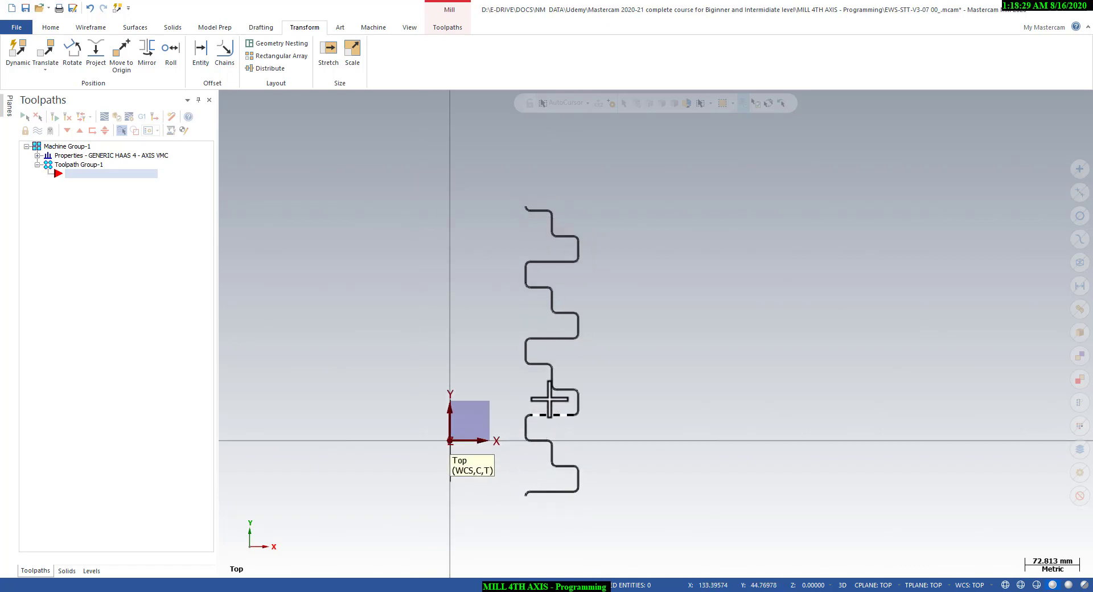
{"action": "scroll", "coordinate": [612, 365], "scroll_direction": "up", "scroll_amount": 2}
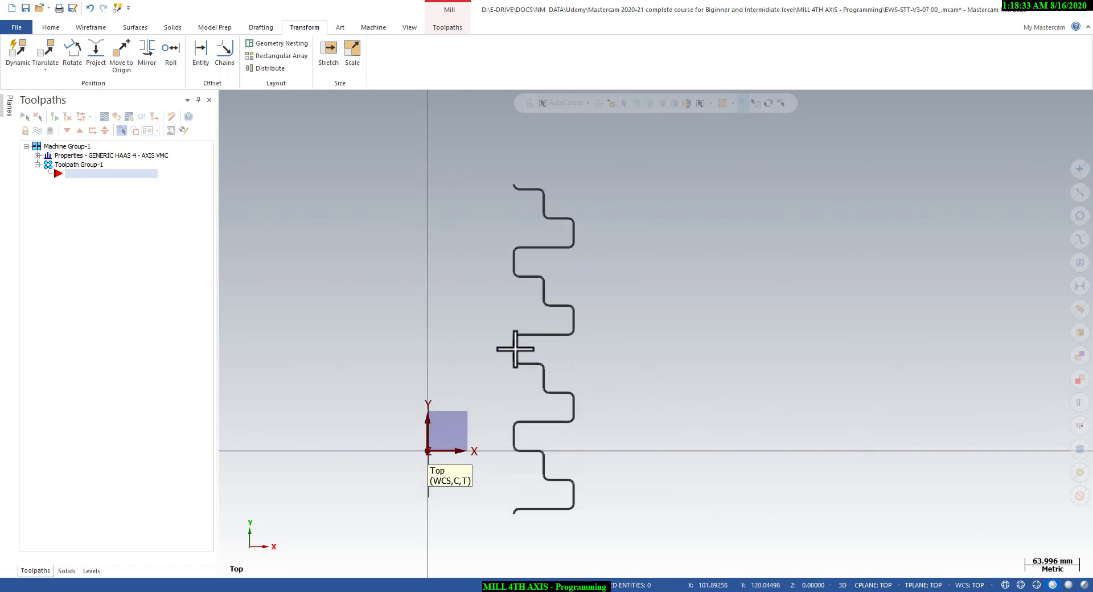
{"action": "scroll", "coordinate": [526, 347], "scroll_direction": "down", "scroll_amount": 2}
{"action": "scroll", "coordinate": [525, 346], "scroll_direction": "up", "scroll_amount": 2}
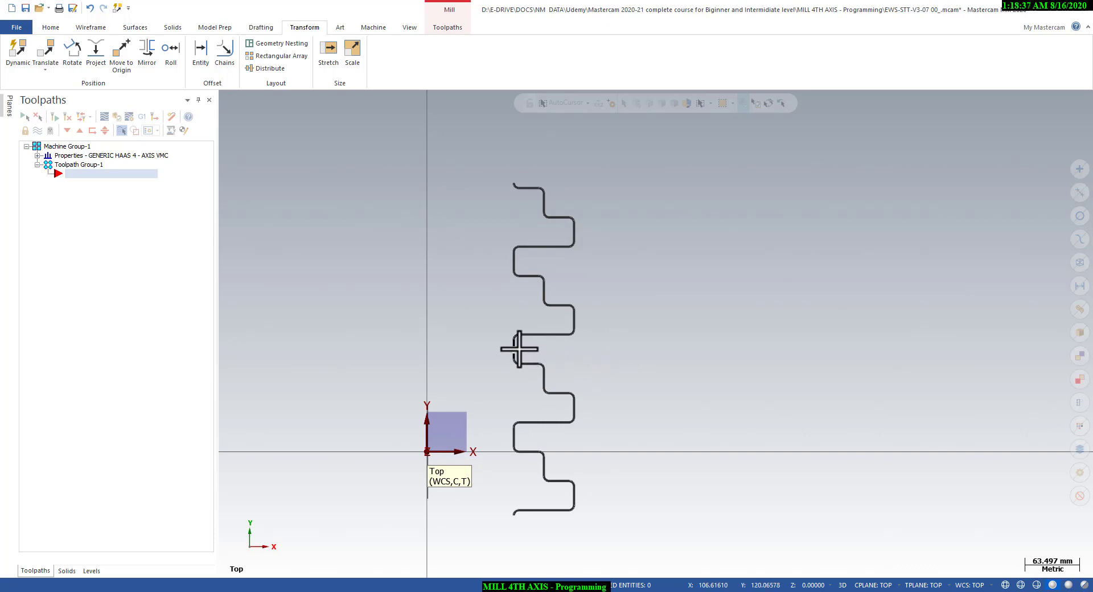
{"action": "scroll", "coordinate": [528, 359], "scroll_direction": "up", "scroll_amount": 1}
{"action": "scroll", "coordinate": [510, 283], "scroll_direction": "down", "scroll_amount": 1}
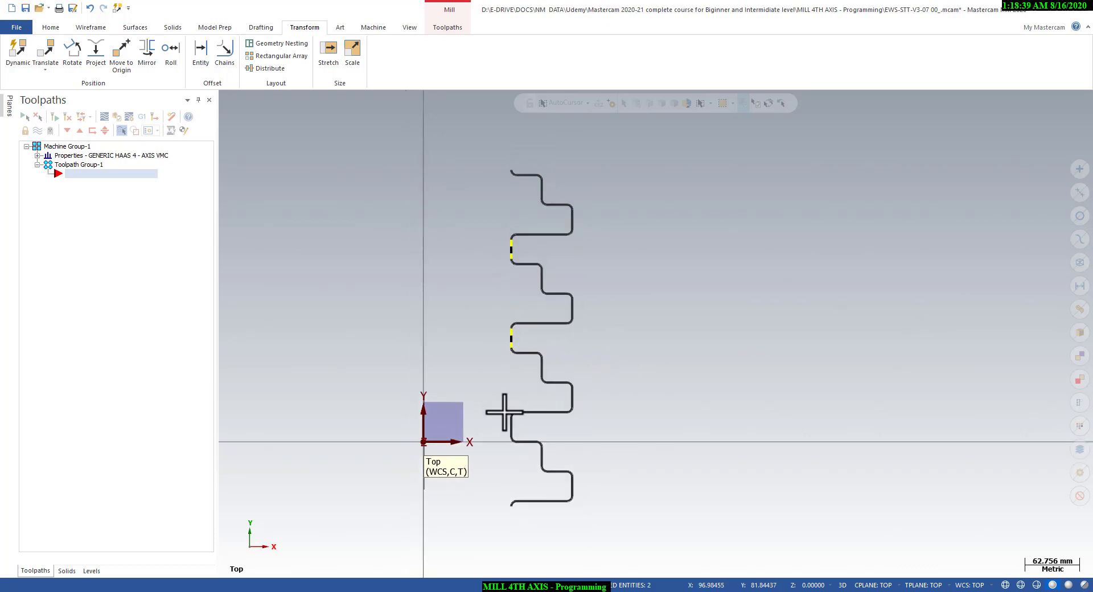
{"action": "left_click", "coordinate": [510, 426]}
{"action": "left_click", "coordinate": [63, 27]}
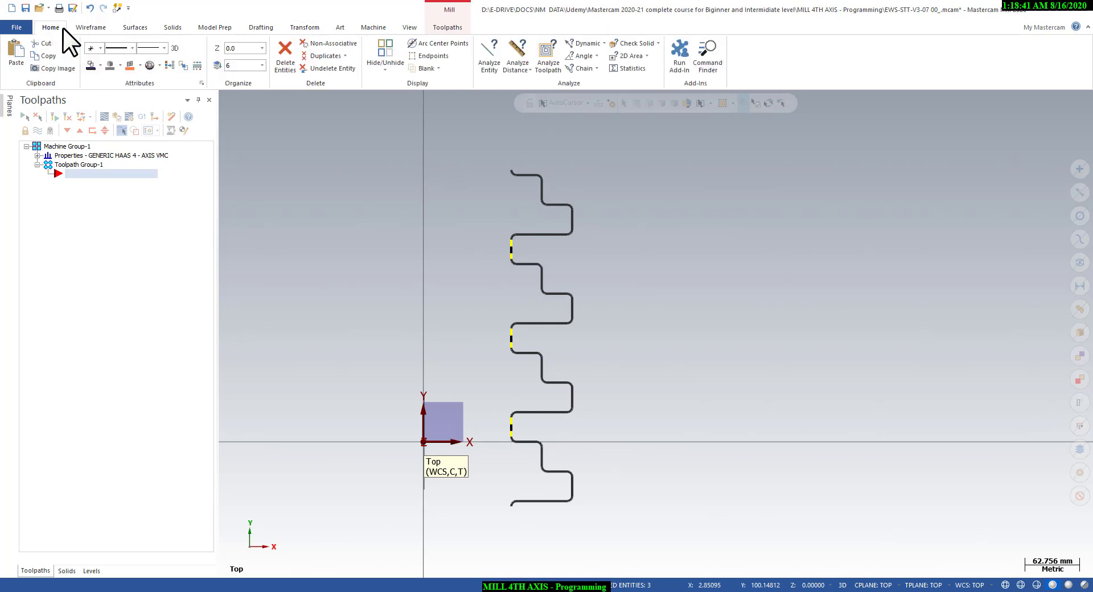
{"action": "left_click", "coordinate": [414, 68]}
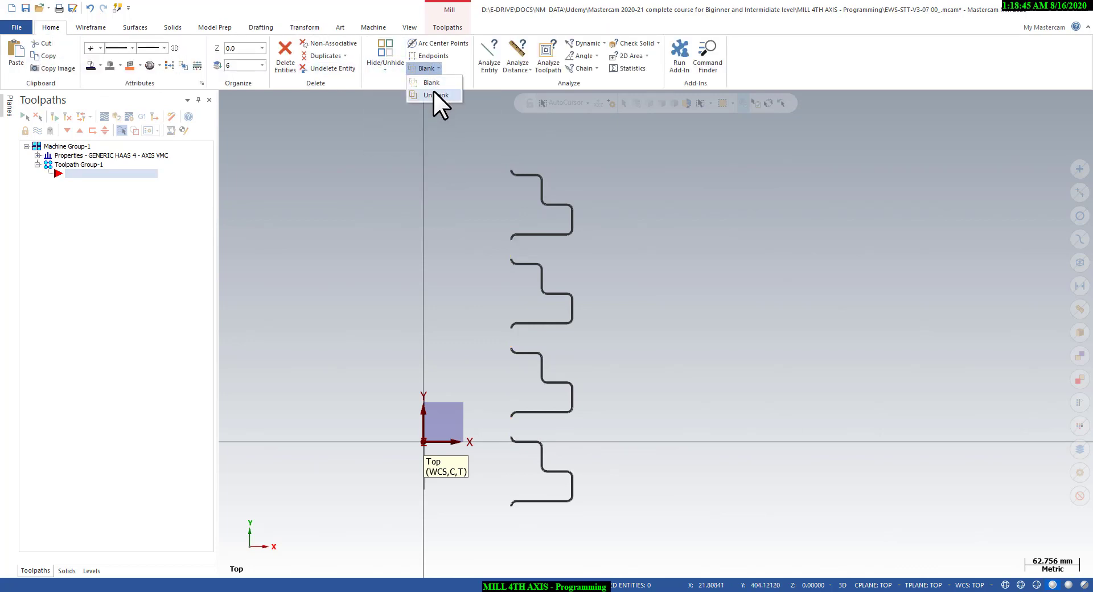
Display the blanked entities with Unblank for a check and end the selection
{"action": "left_click", "coordinate": [432, 93]}
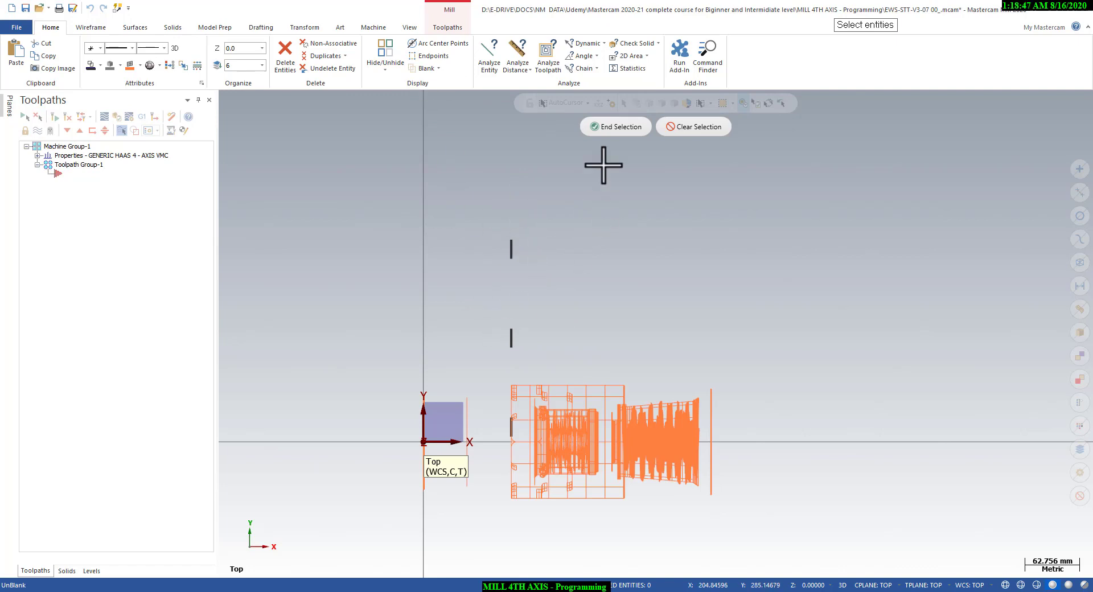
{"action": "left_click", "coordinate": [598, 127]}
{"action": "scroll", "coordinate": [494, 314], "scroll_direction": "down", "scroll_amount": 1}
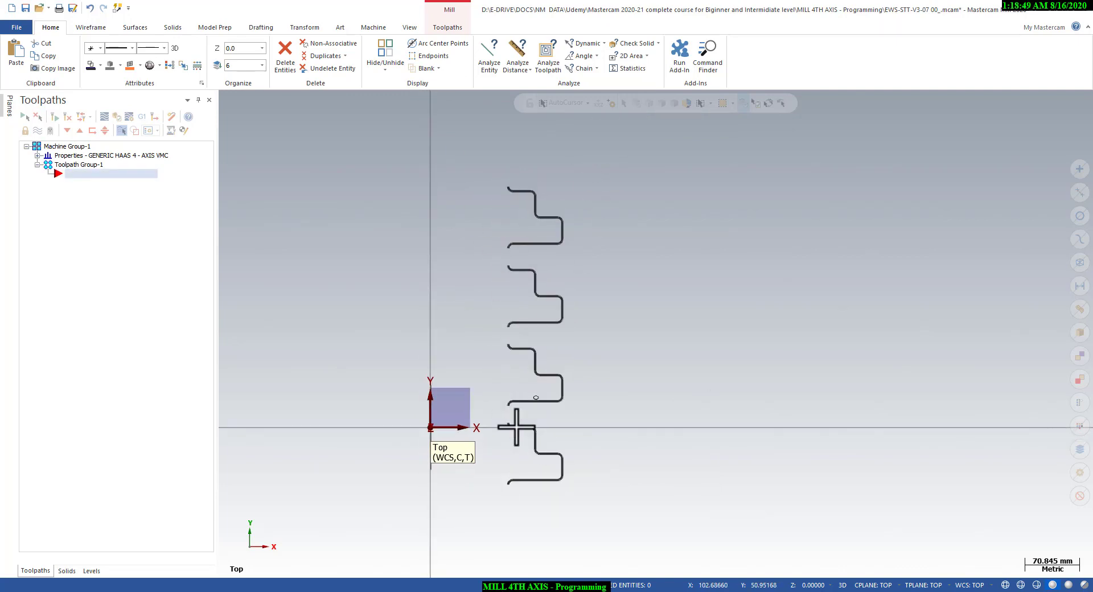
Create a 2D Pocket toolpath and chain the four open stepped profiles from lowest to uppermost as its geometry
{"action": "left_click", "coordinate": [443, 27]}
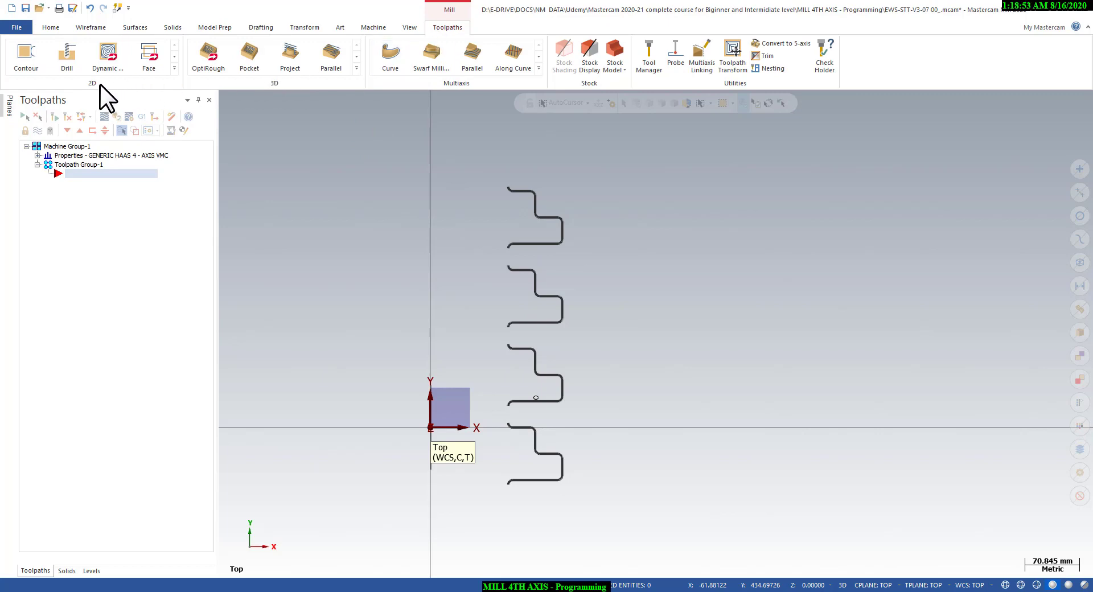
{"action": "left_click", "coordinate": [173, 68]}
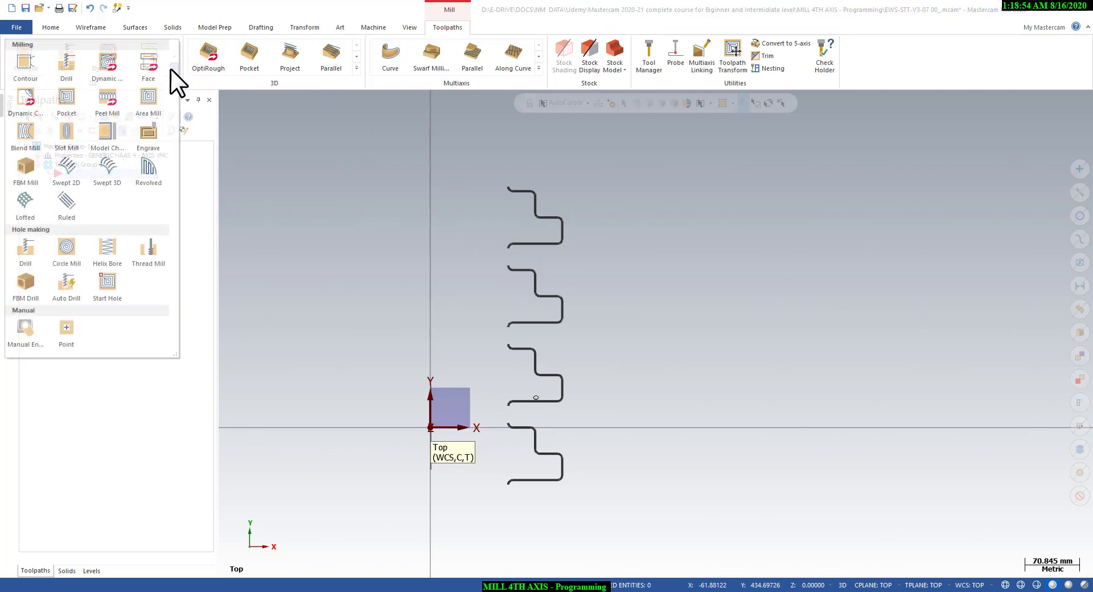
{"action": "left_click", "coordinate": [75, 99]}
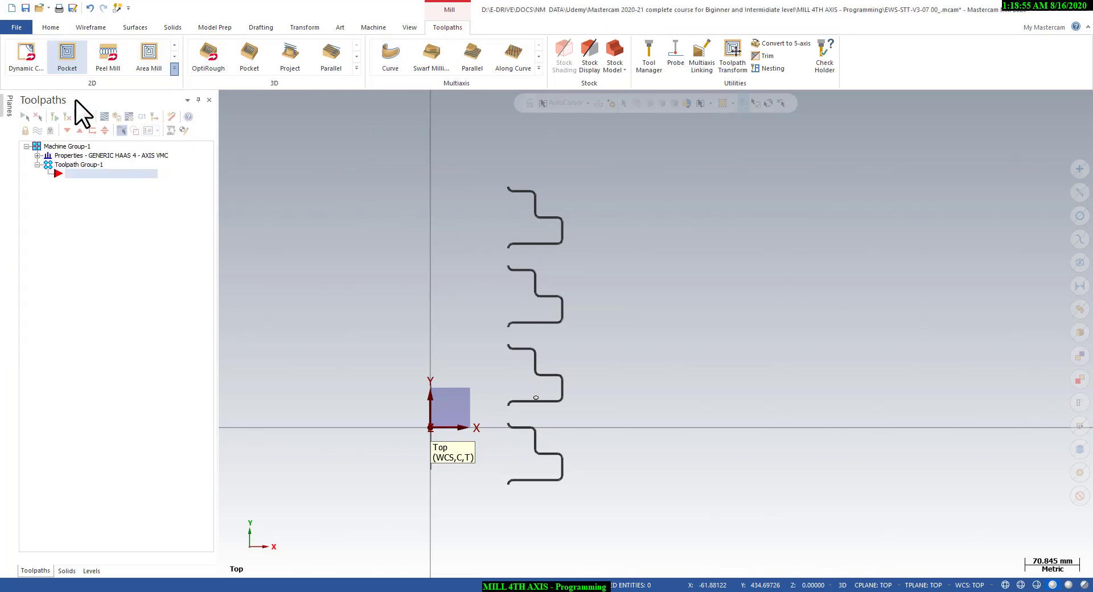
{"action": "left_click", "coordinate": [508, 478]}
{"action": "scroll", "coordinate": [510, 399], "scroll_direction": "up", "scroll_amount": 2}
{"action": "left_click", "coordinate": [506, 402]}
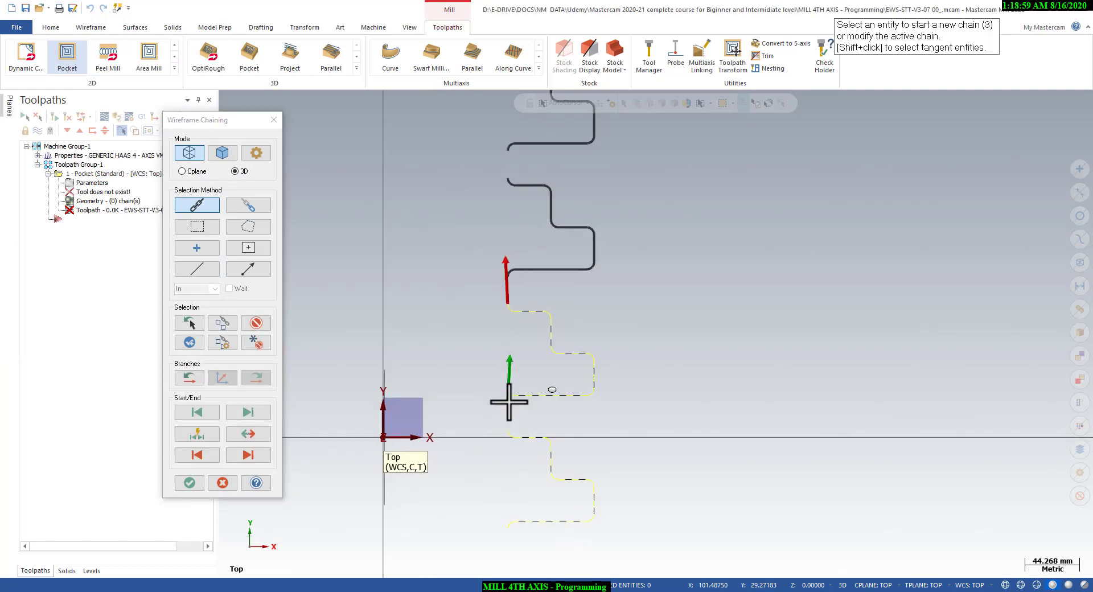
{"action": "scroll", "coordinate": [503, 345], "scroll_direction": "down", "scroll_amount": 1}
{"action": "left_click", "coordinate": [504, 295]}
{"action": "scroll", "coordinate": [513, 244], "scroll_direction": "down", "scroll_amount": 1}
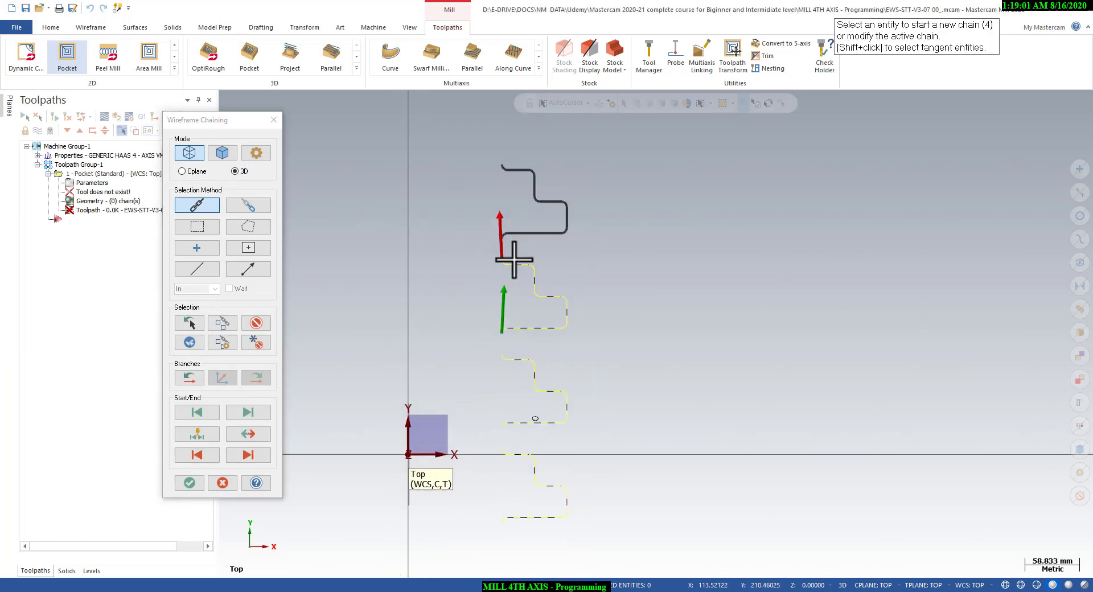
{"action": "left_click", "coordinate": [501, 235]}
{"action": "scroll", "coordinate": [520, 273], "scroll_direction": "down", "scroll_amount": 1}
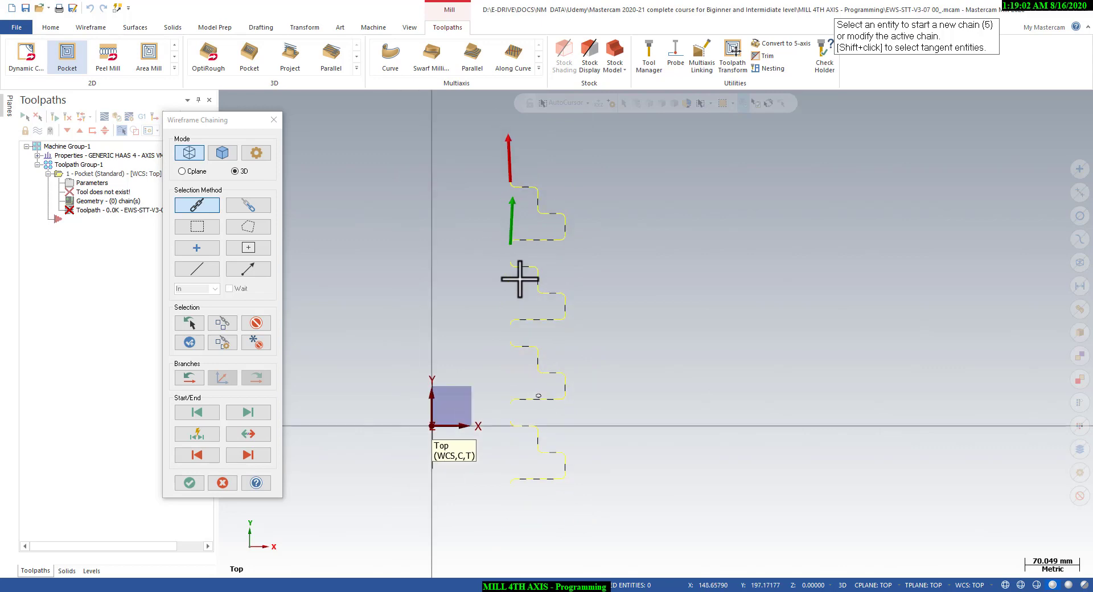
{"action": "left_click", "coordinate": [192, 484]}
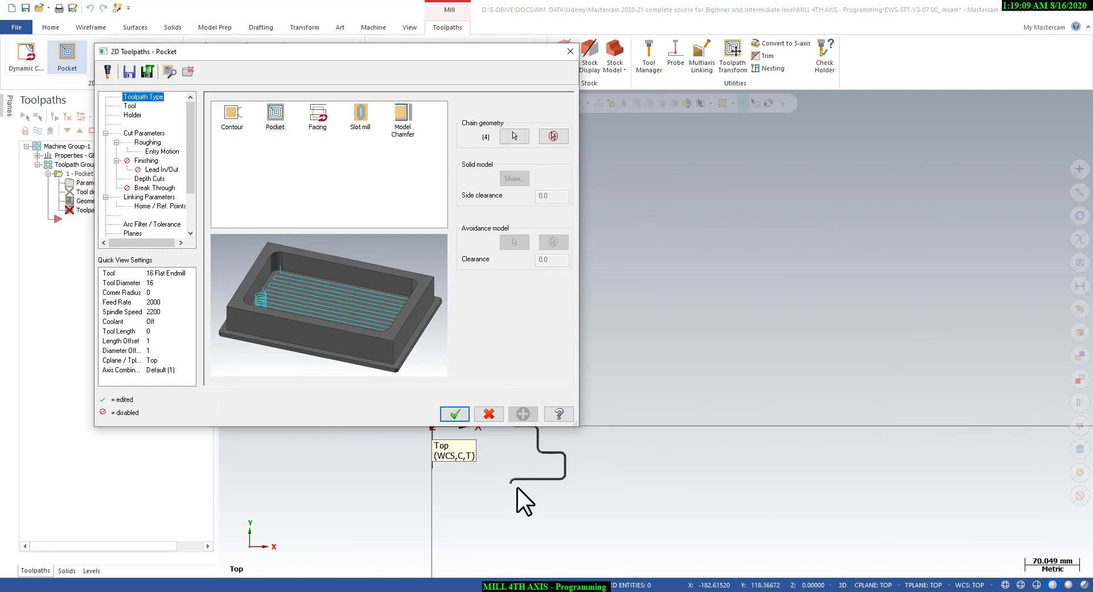
Create a 12 mm flat endmill for the pocket toolpath, keeping the default lengths and tool number
{"action": "left_click", "coordinate": [130, 106]}
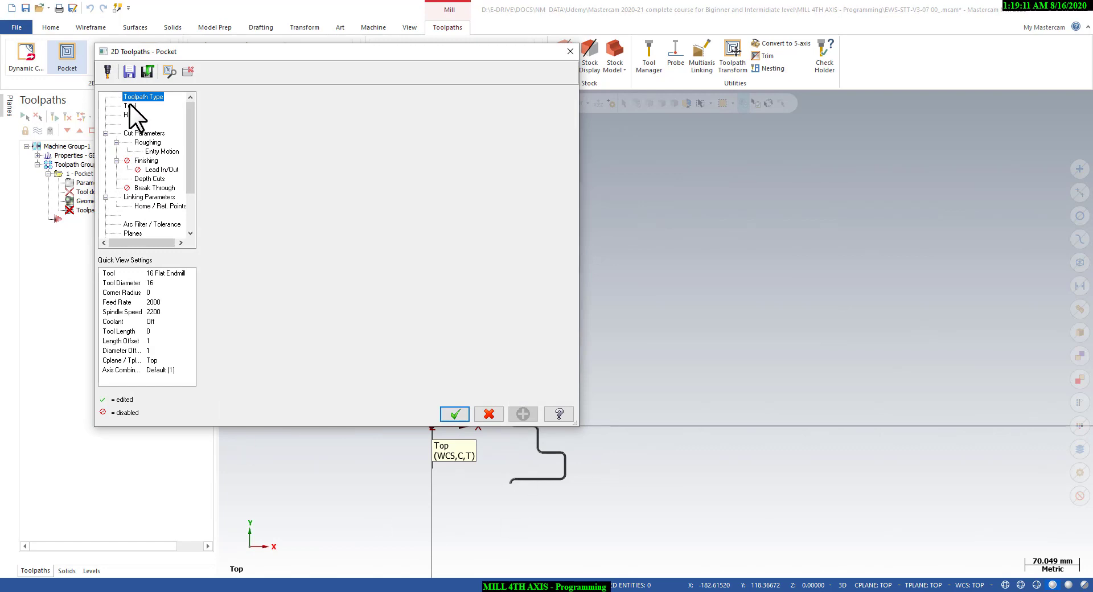
{"action": "right_click", "coordinate": [291, 145]}
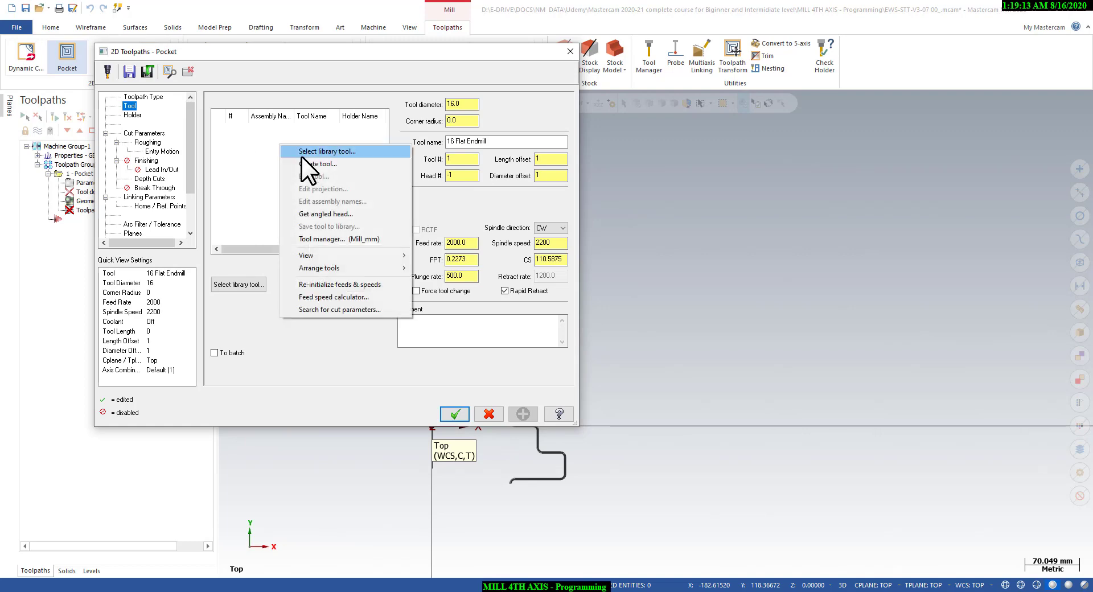
{"action": "left_click", "coordinate": [302, 165]}
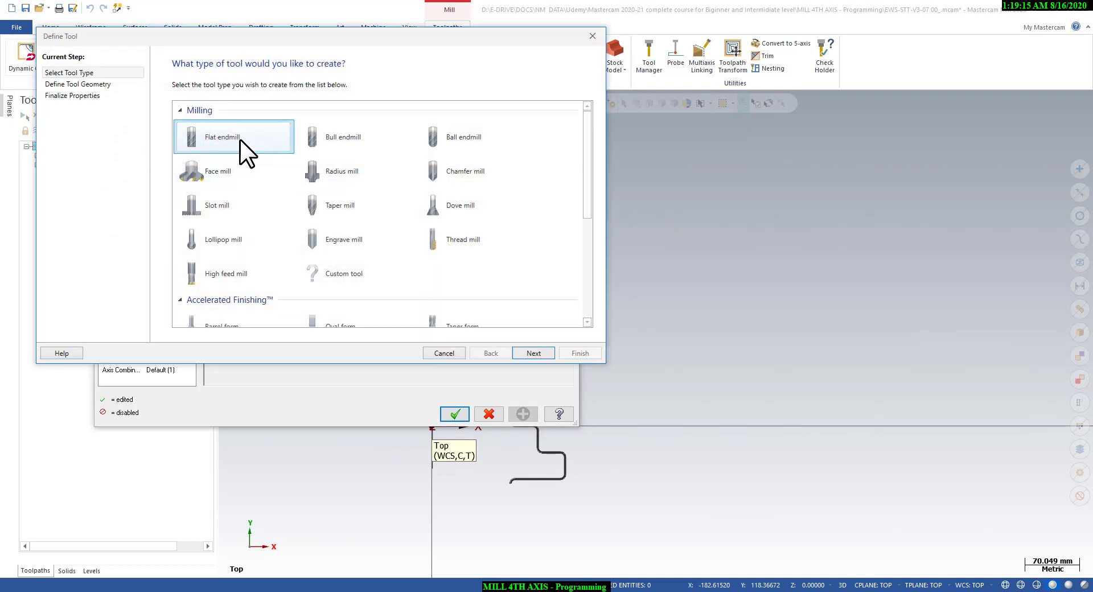
{"action": "double_click", "coordinate": [241, 139]}
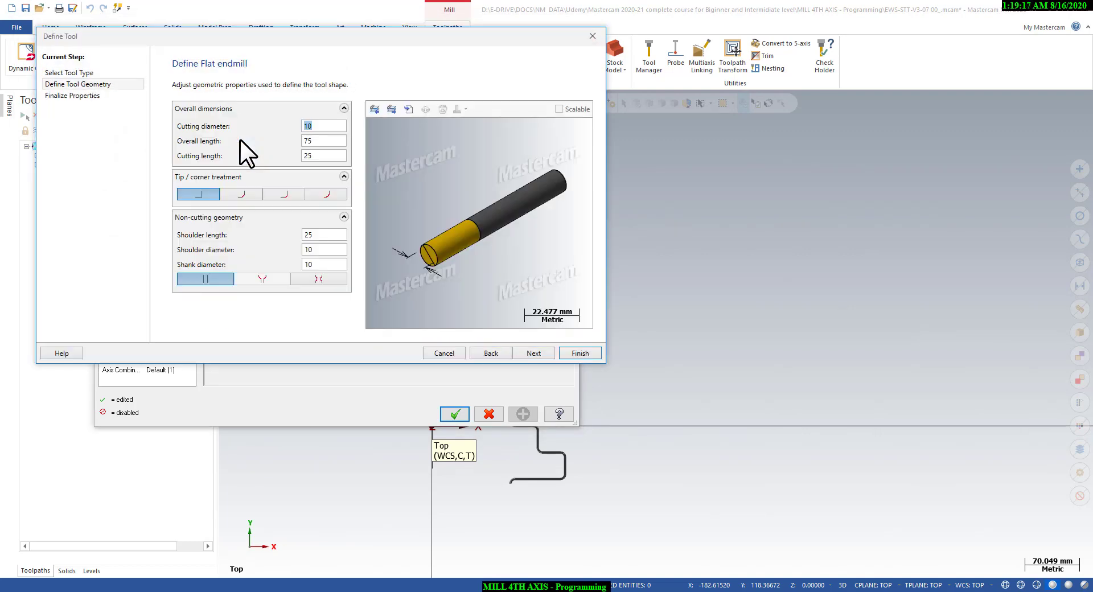
{"action": "type", "text": "8"}
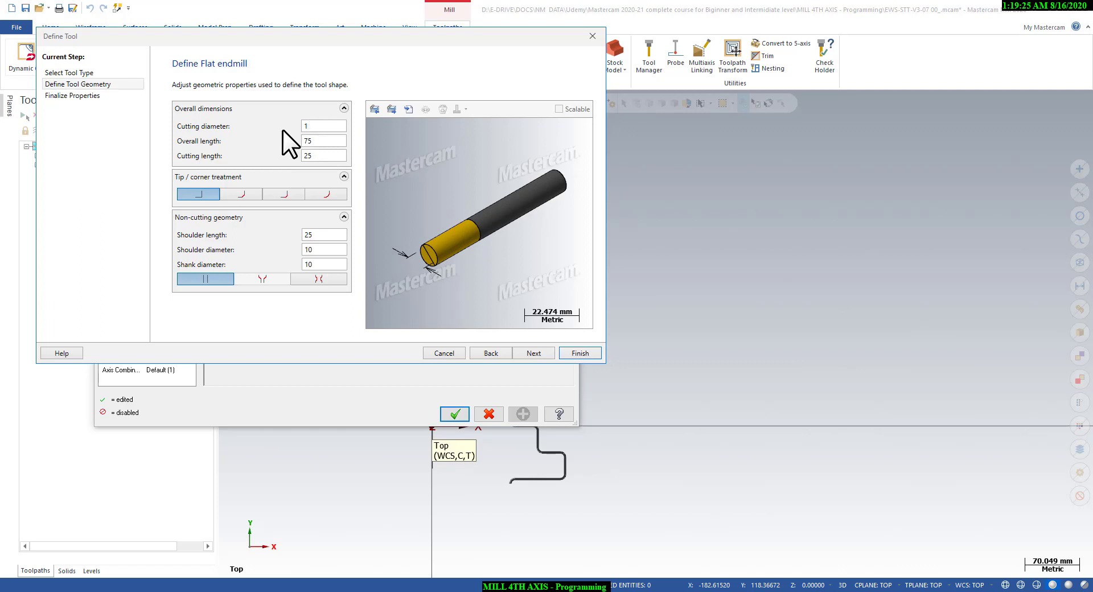
{"action": "left_click", "coordinate": [324, 140]}
{"action": "left_click", "coordinate": [530, 353]}
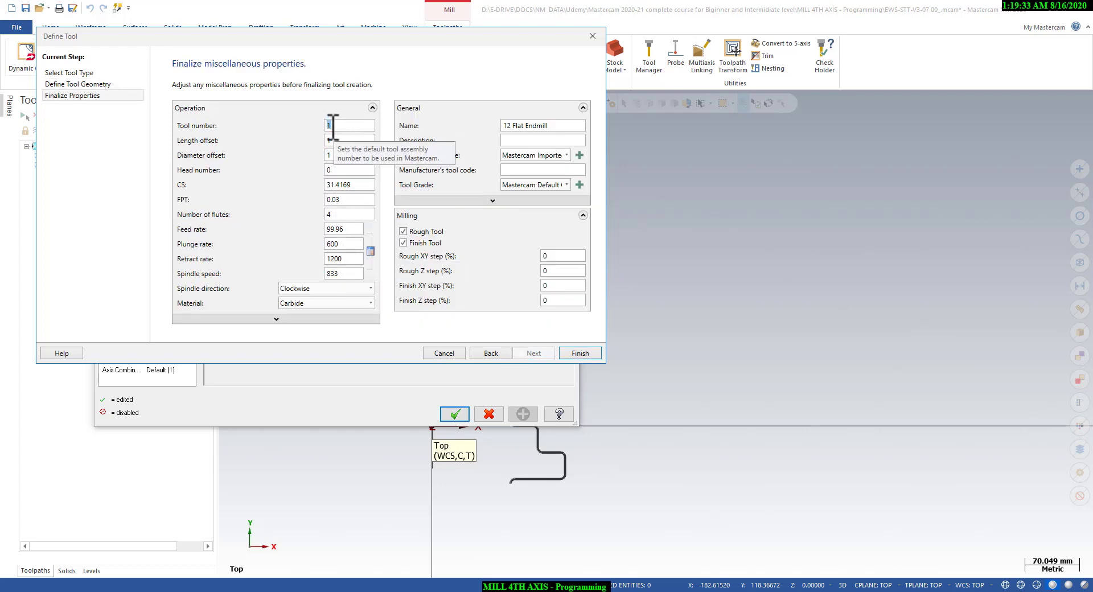
{"action": "left_click", "coordinate": [570, 354]}
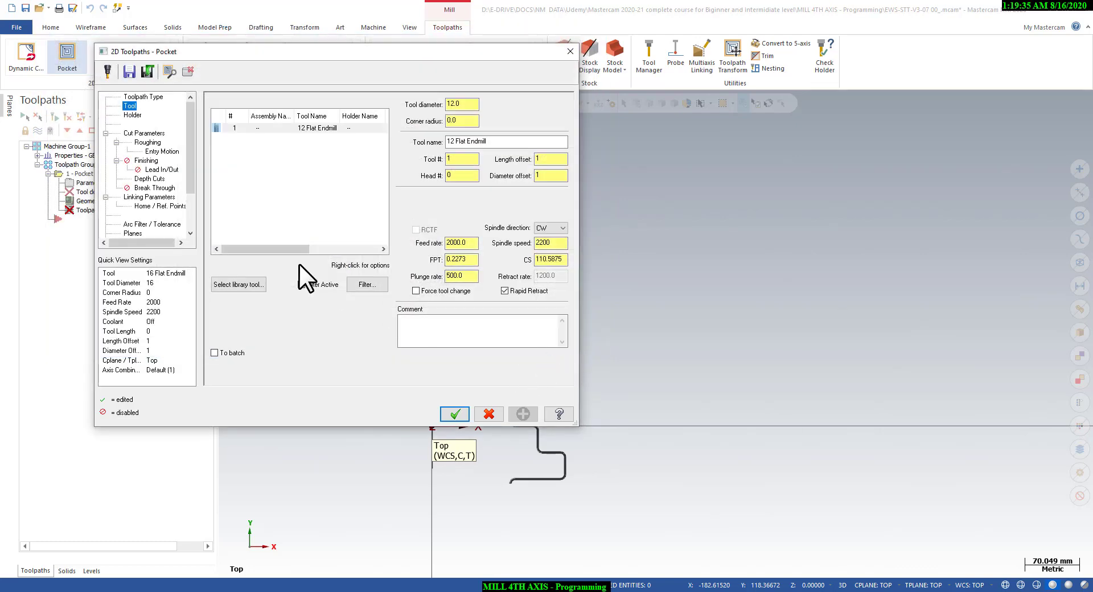
Set the pocket type to Open in the cut parameters and move the dialog clear of the profiles
{"action": "left_click", "coordinate": [148, 131]}
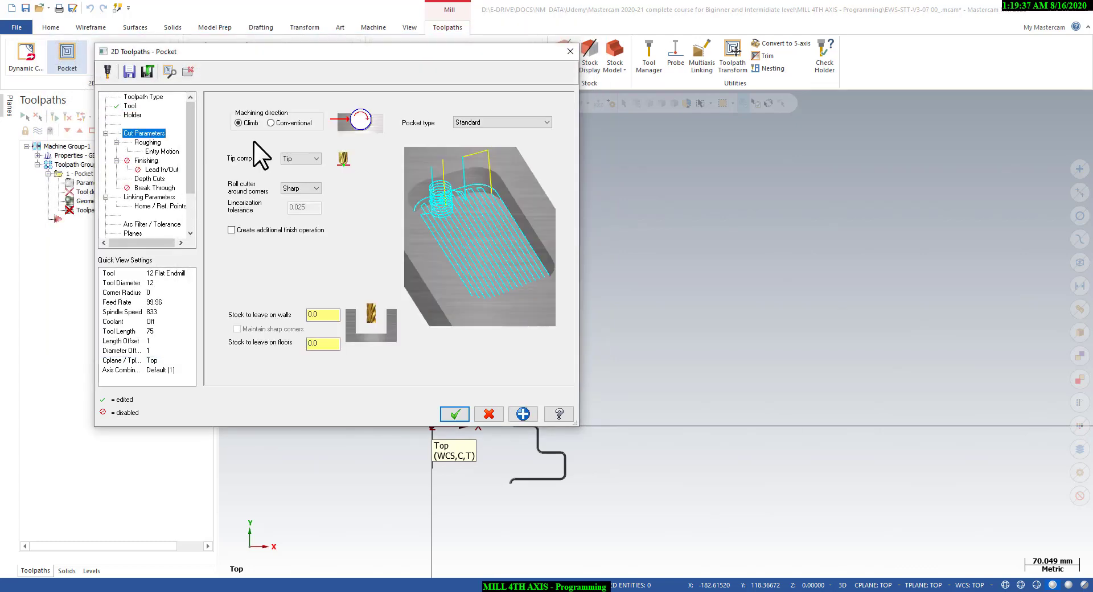
{"action": "left_click", "coordinate": [477, 125]}
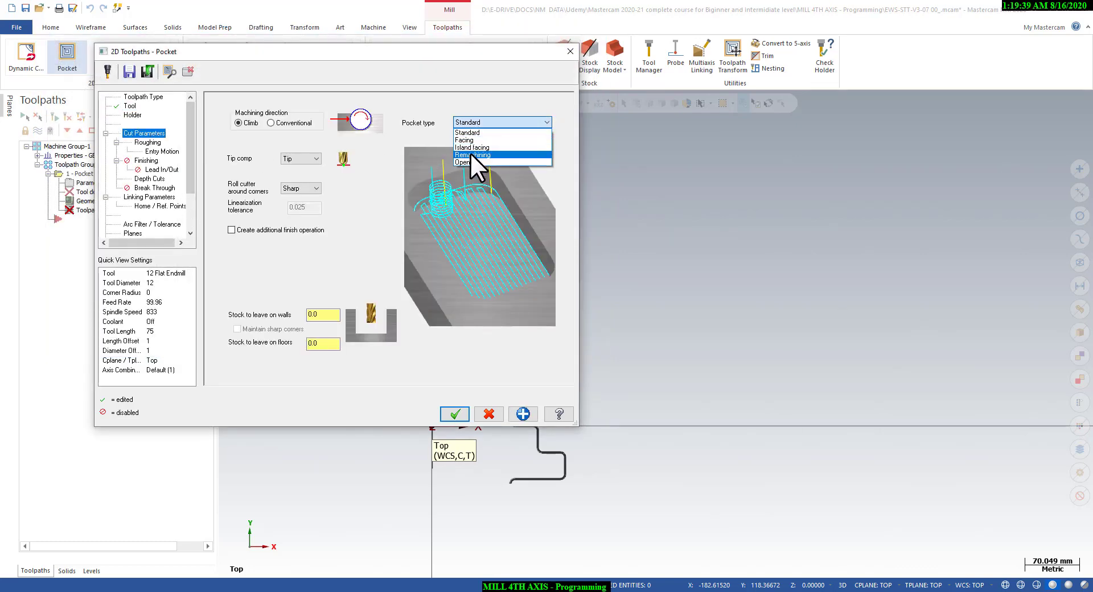
{"action": "left_click", "coordinate": [466, 160]}
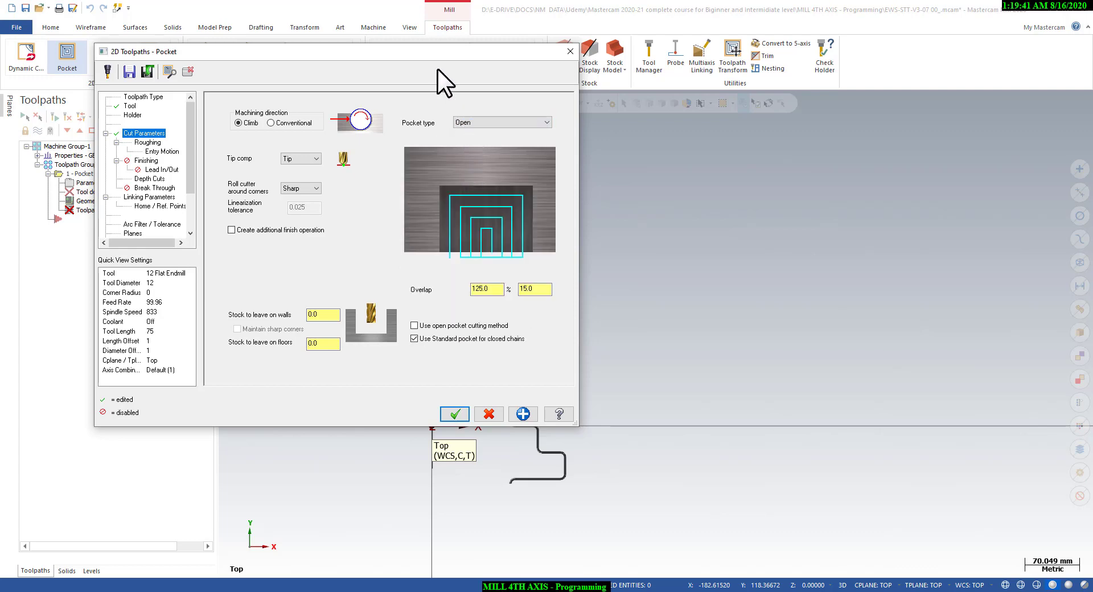
{"action": "left_click_drag", "start_coordinate": [441, 56], "coordinate": [937, 68]}
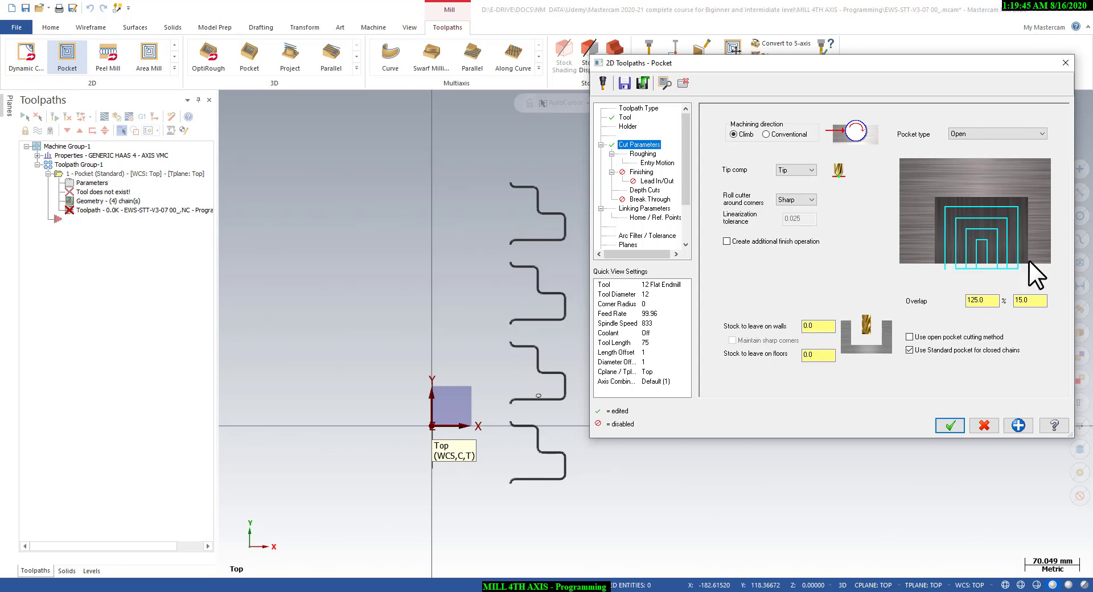
Set the stock to leave to 0.2 mm on the walls and 0.2 mm on the floors
{"action": "double_click", "coordinate": [1031, 300]}
{"action": "key", "text": "Tab"}
{"action": "type", "text": "2"}
{"action": "key", "text": "Tab"}
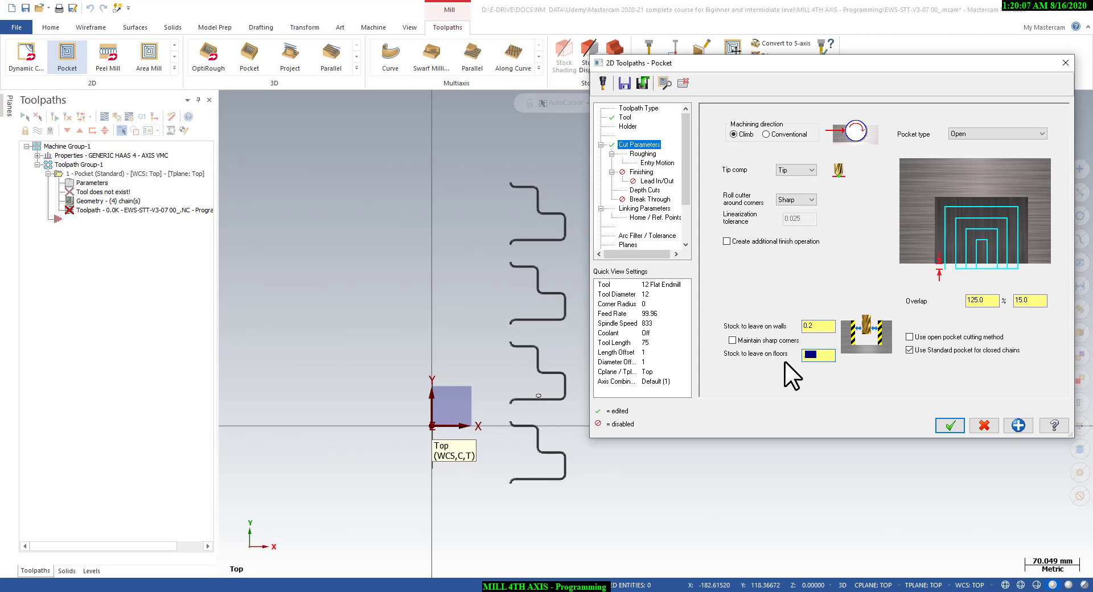
{"action": "type", "text": ".2"}
{"action": "key", "text": "Return"}
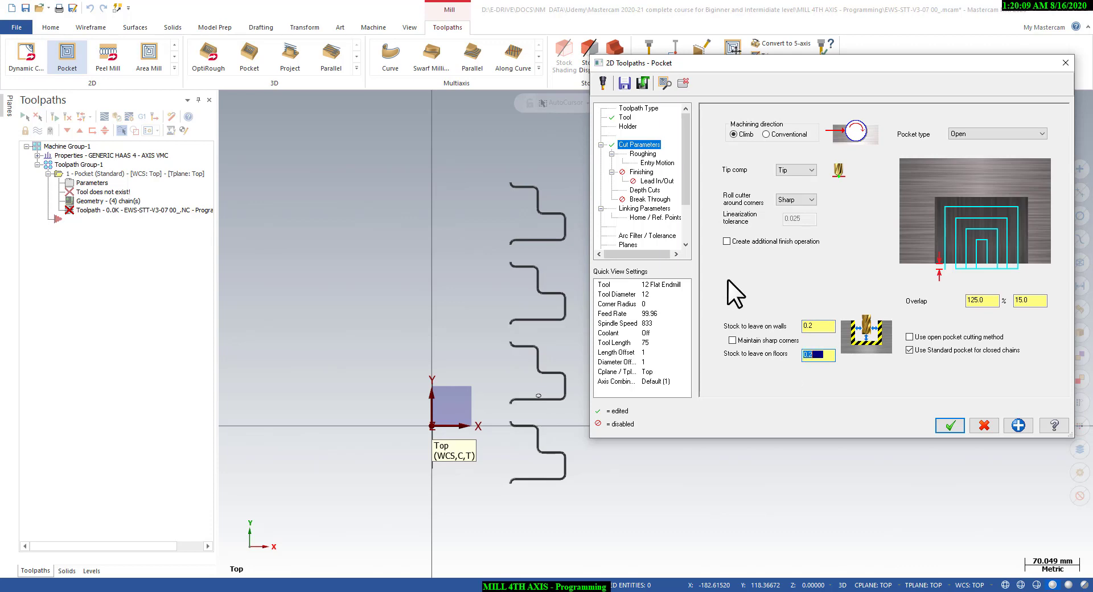
Choose the Parallel Spiral roughing method and set its stepover percentage to 40
{"action": "left_click", "coordinate": [643, 153]}
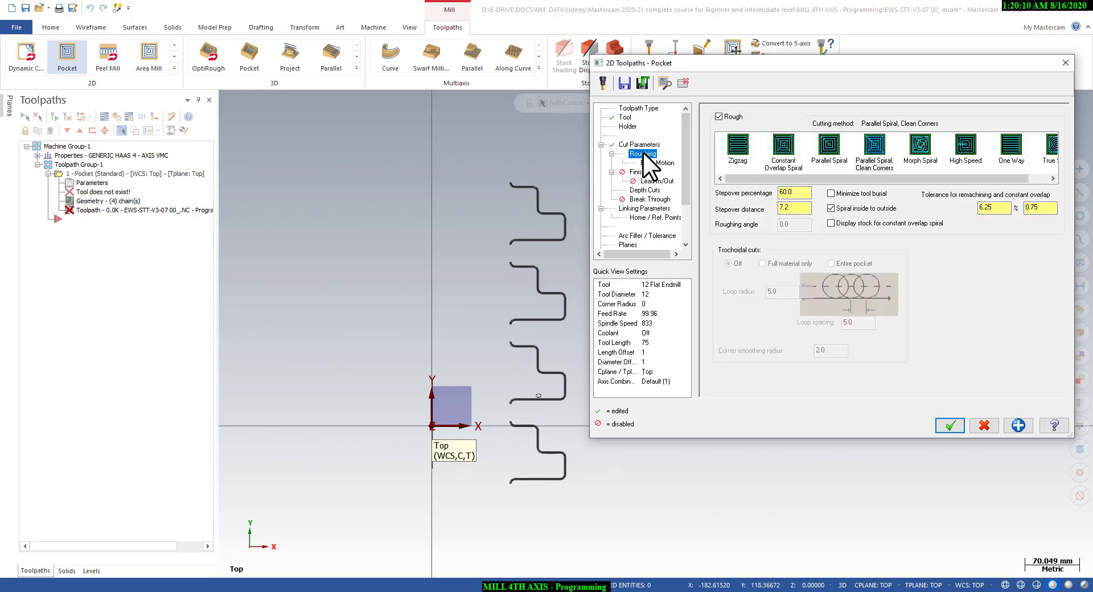
{"action": "left_click", "coordinate": [834, 147]}
{"action": "key", "text": "Tab"}
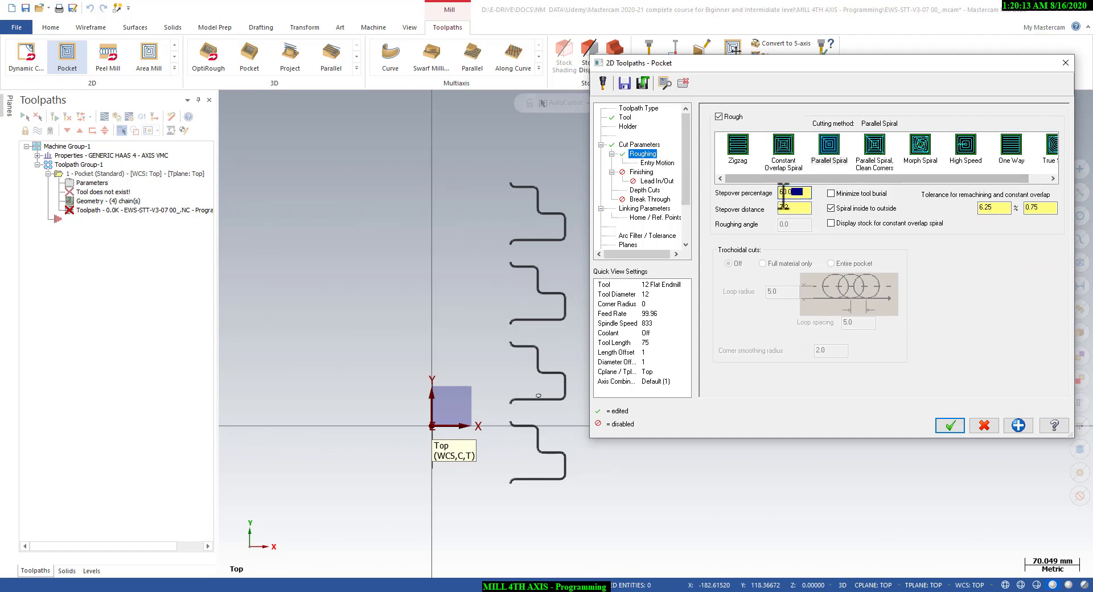
{"action": "type", "text": "40"}
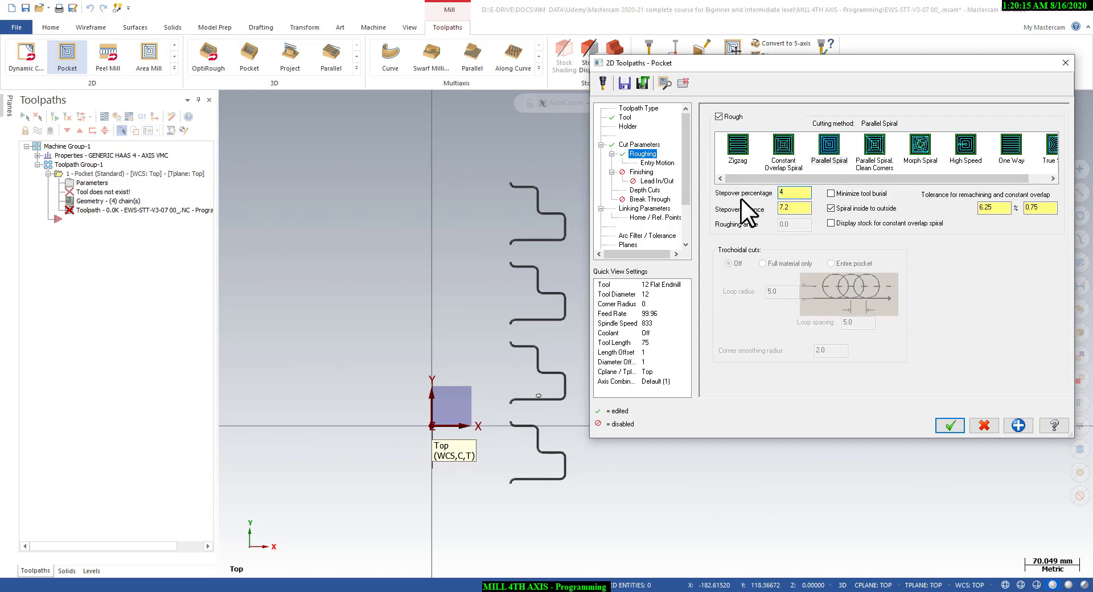
{"action": "key", "text": "Return"}
Set the pocket's depth cuts to a 0.2 mm maximum rough step, keeping one finish cut with a 0.1 mm finish step
{"action": "left_click", "coordinate": [654, 163]}
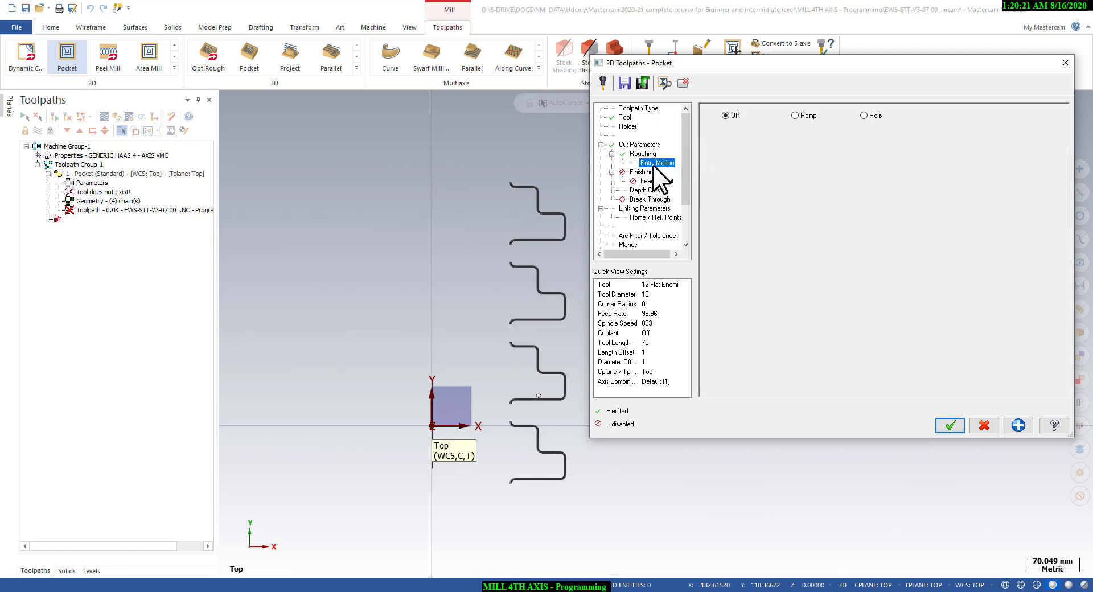
{"action": "left_click", "coordinate": [647, 171]}
{"action": "left_click", "coordinate": [646, 181]}
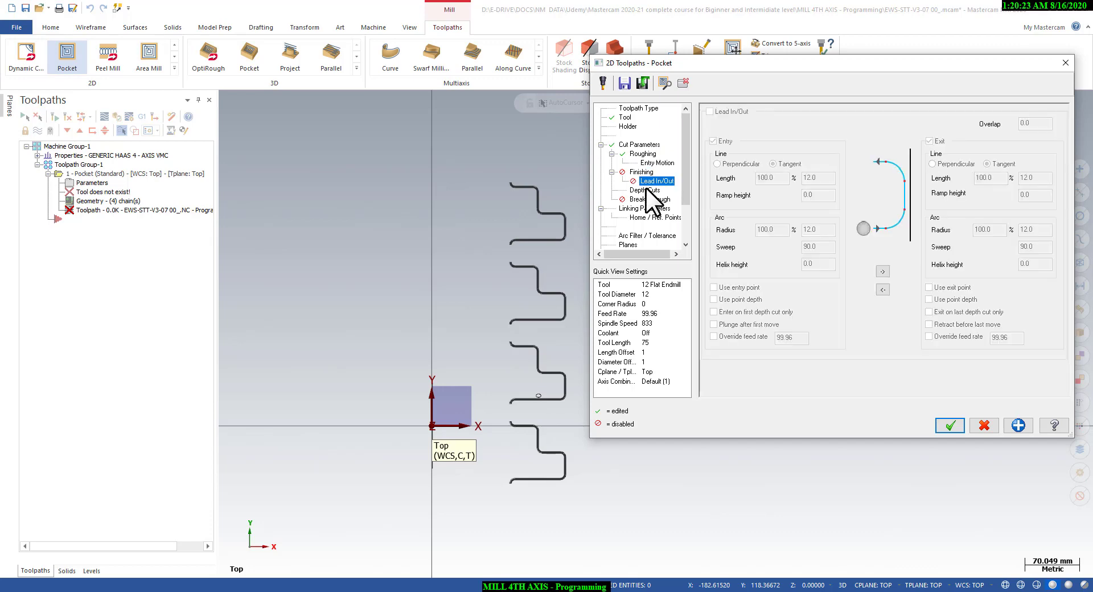
{"action": "left_click", "coordinate": [645, 190]}
{"action": "double_click", "coordinate": [819, 145]}
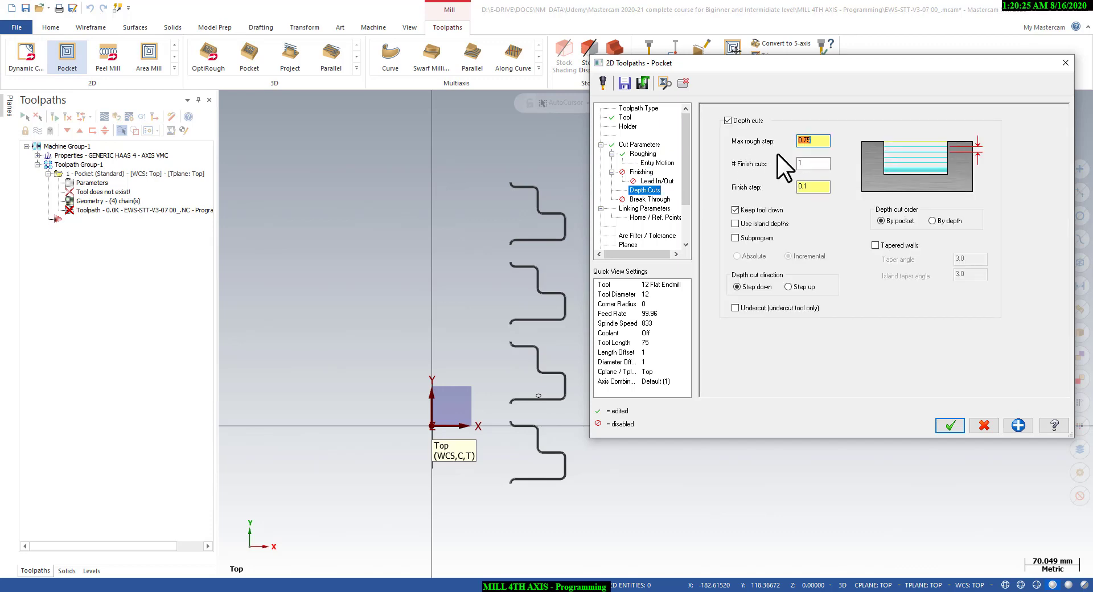
{"action": "type", "text": "0.2"}
{"action": "double_click", "coordinate": [805, 163]}
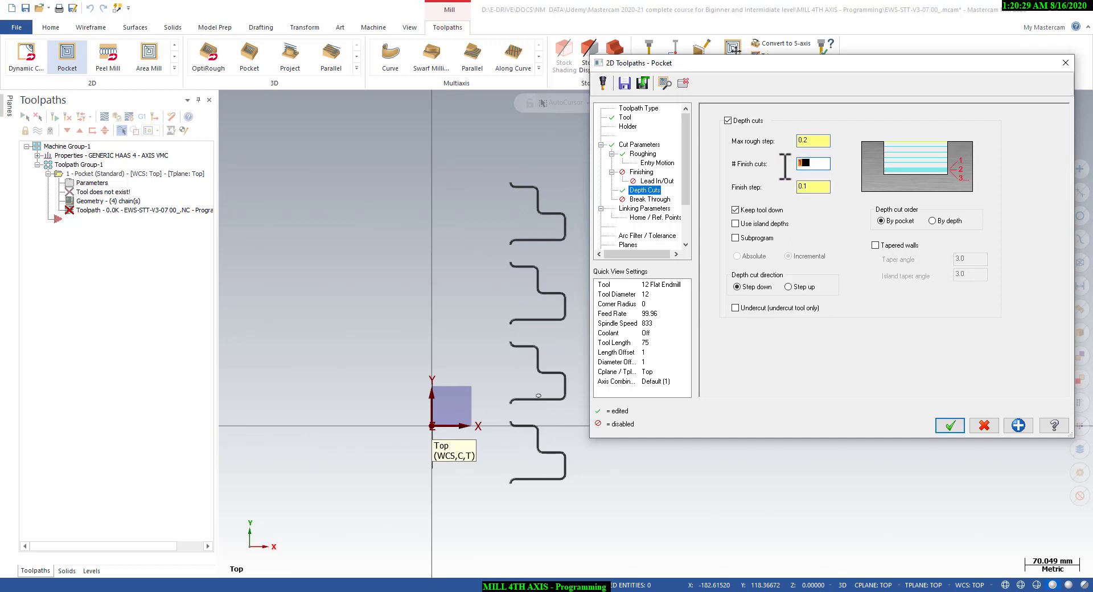
{"action": "double_click", "coordinate": [813, 187]}
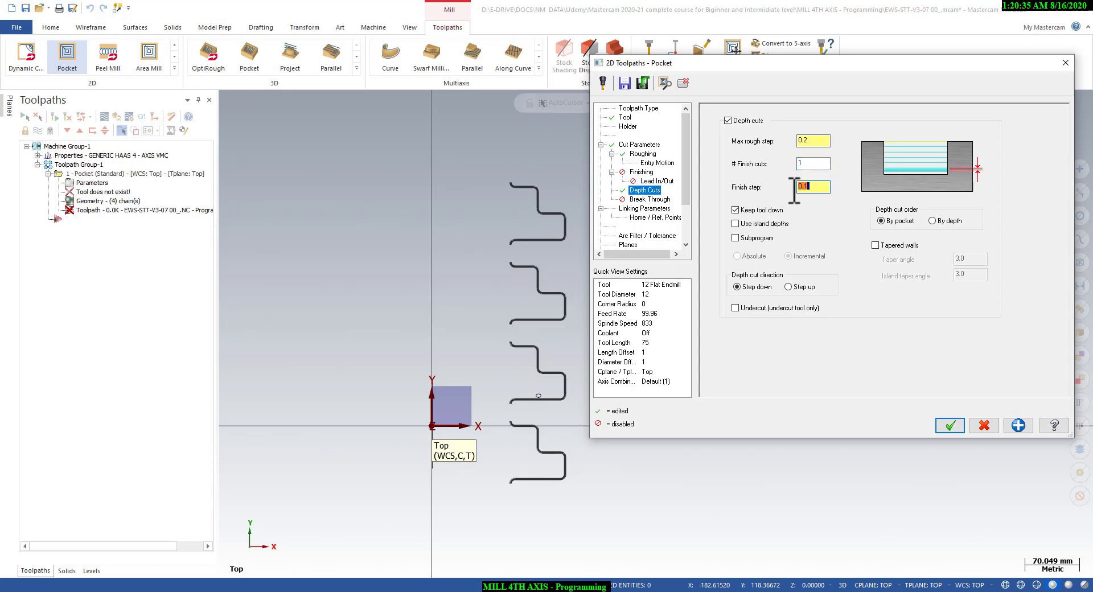
Set the rotation type in the rotary axis control to axis substitution, with the Y axis substituted and CCW direction
{"action": "left_click", "coordinate": [634, 205]}
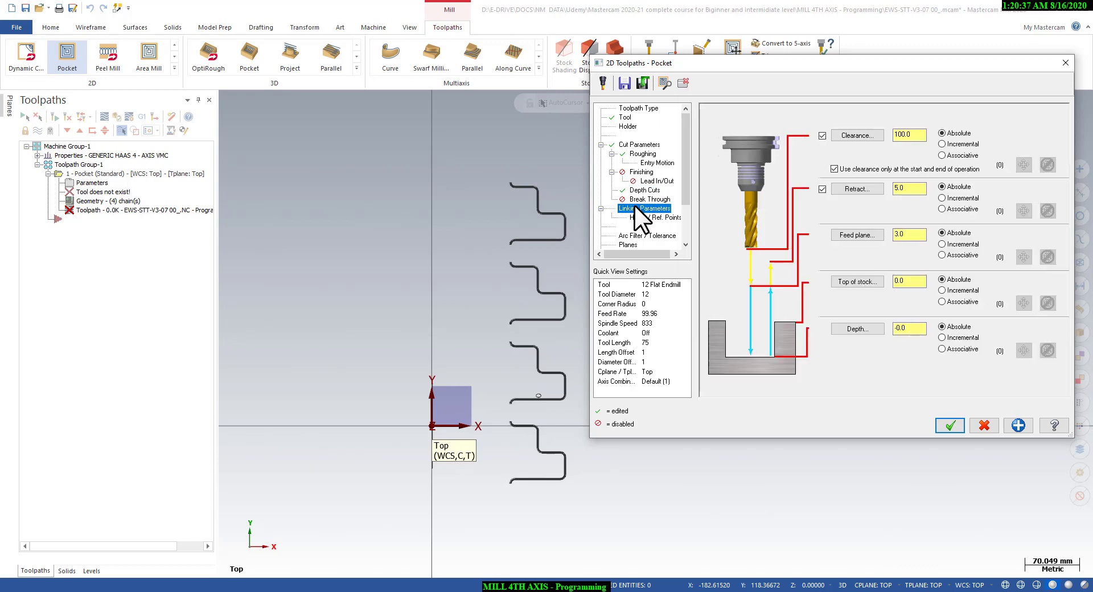
{"action": "double_click", "coordinate": [911, 328]}
{"action": "scroll", "coordinate": [632, 228], "scroll_direction": "down", "scroll_amount": 2}
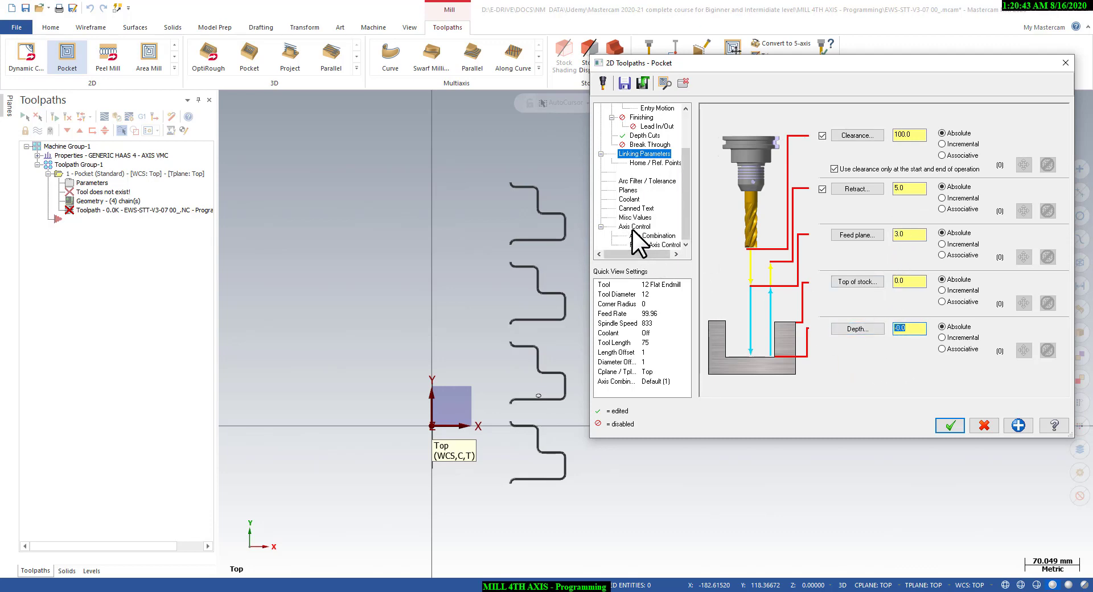
{"action": "left_click", "coordinate": [644, 242]}
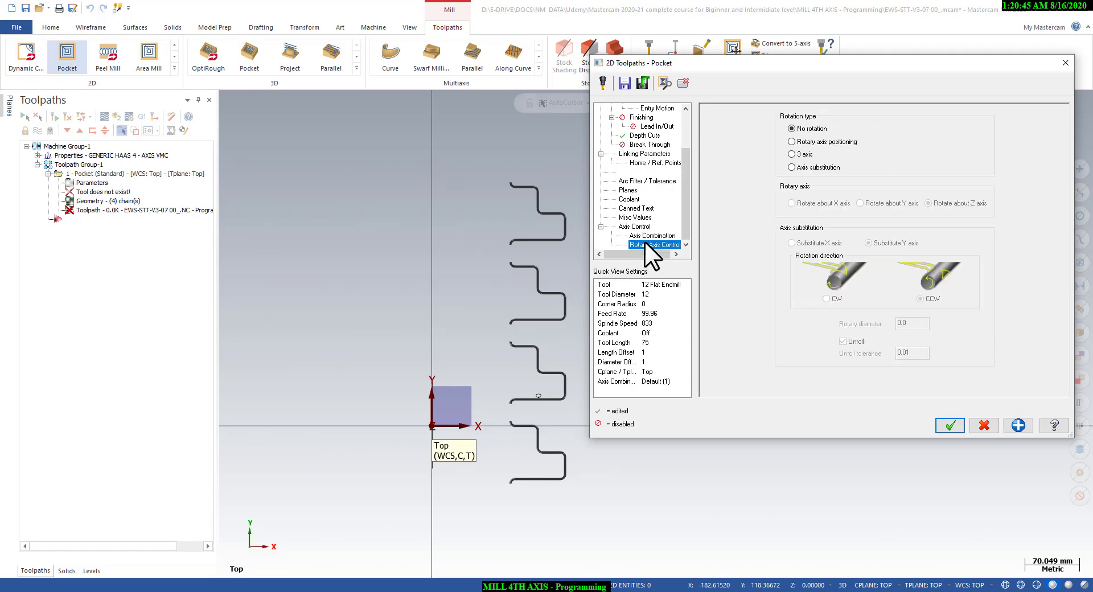
{"action": "left_click", "coordinate": [795, 170]}
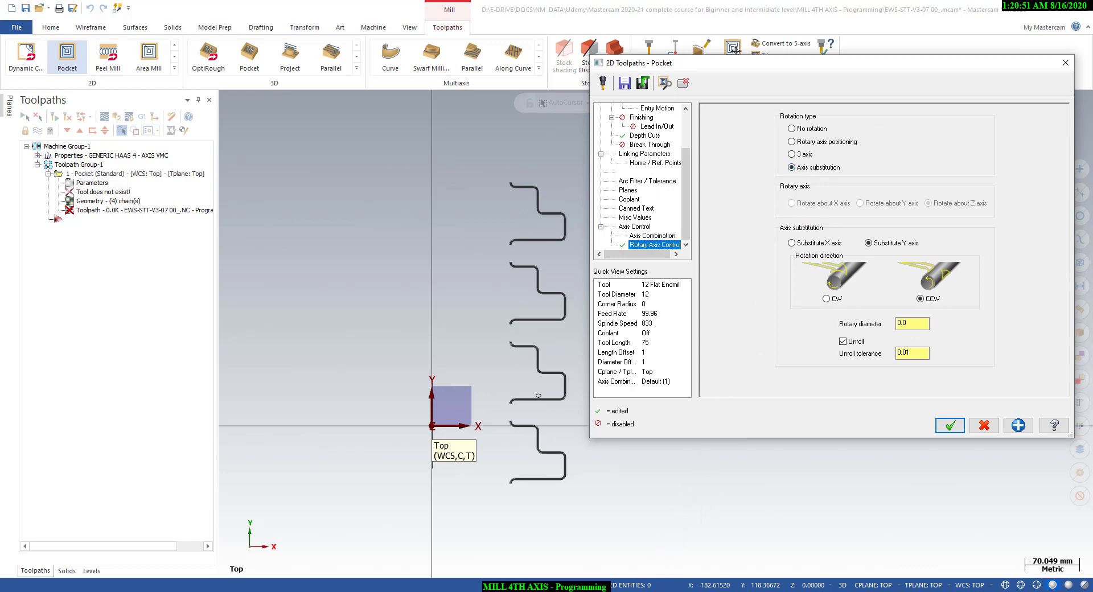
{"action": "key", "text": "alt+Tab"}
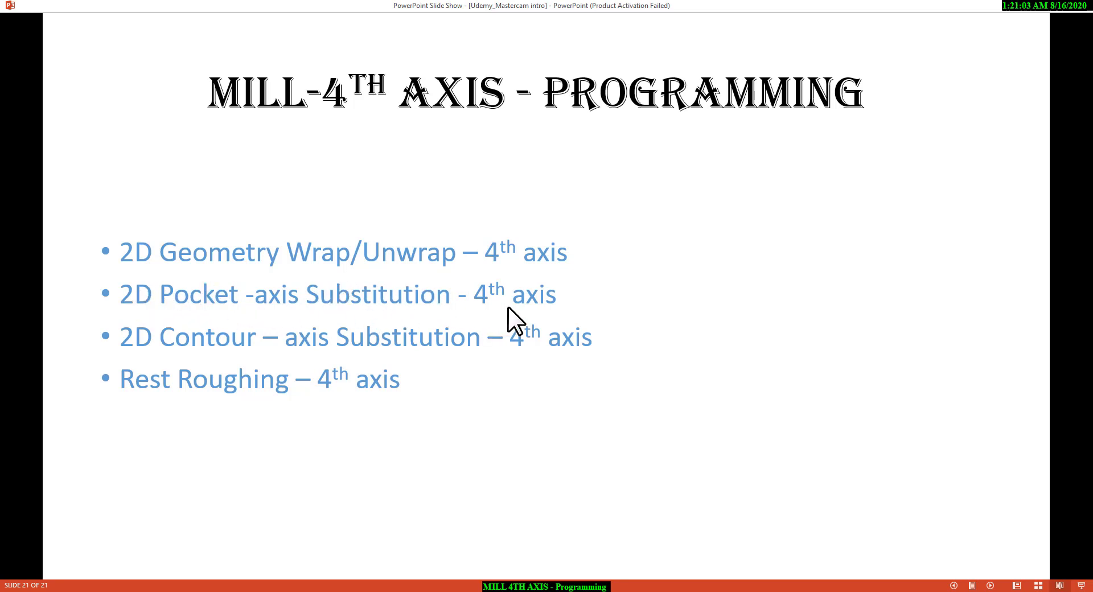
{"action": "key", "text": "alt+Tab"}
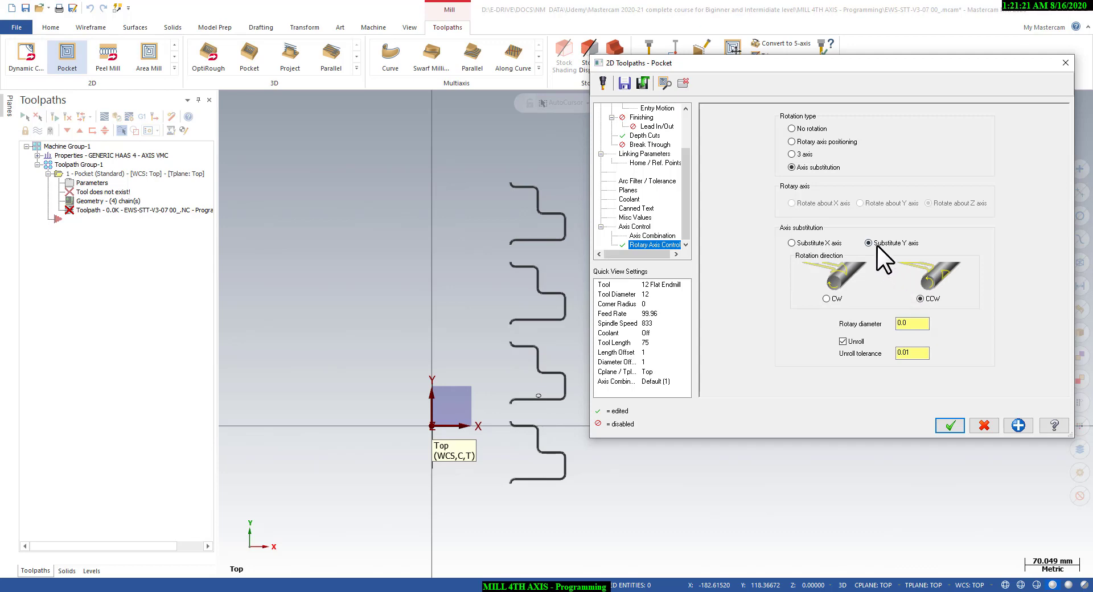
Set the rotary diameter to 130 mm and turn off the unroll option
{"action": "double_click", "coordinate": [911, 322]}
{"action": "type", "text": "130"}
{"action": "key", "text": "Return"}
{"action": "left_click", "coordinate": [843, 341]}
{"action": "left_click", "coordinate": [843, 341]}
{"action": "left_click", "coordinate": [843, 342]}
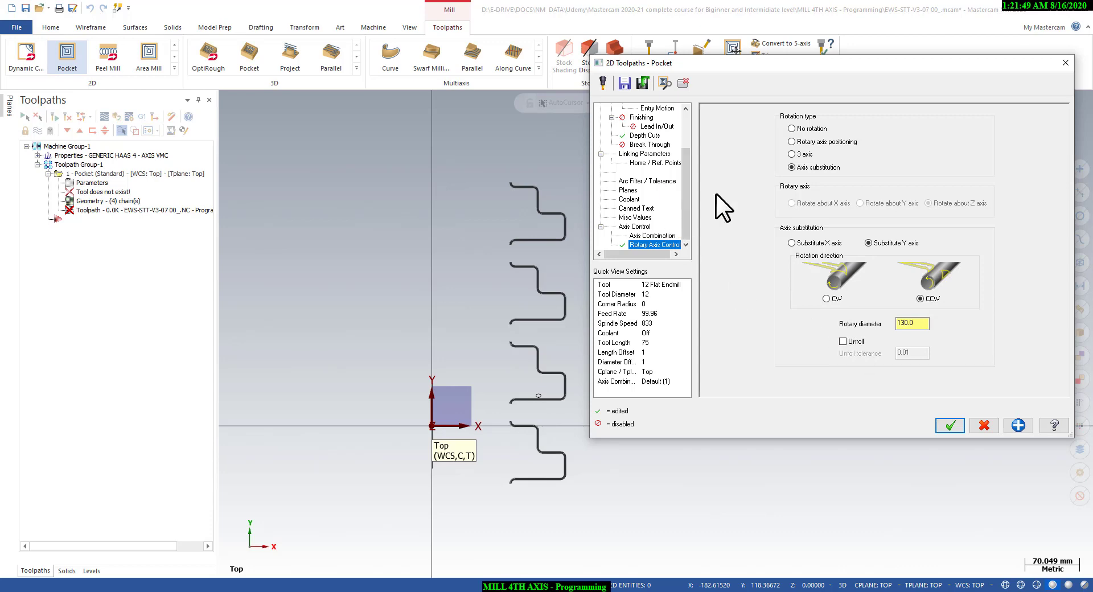
Check the linking depth, accept the pocket parameters to generate the toolpath, and inspect the wrapped passes
{"action": "left_click", "coordinate": [664, 155]}
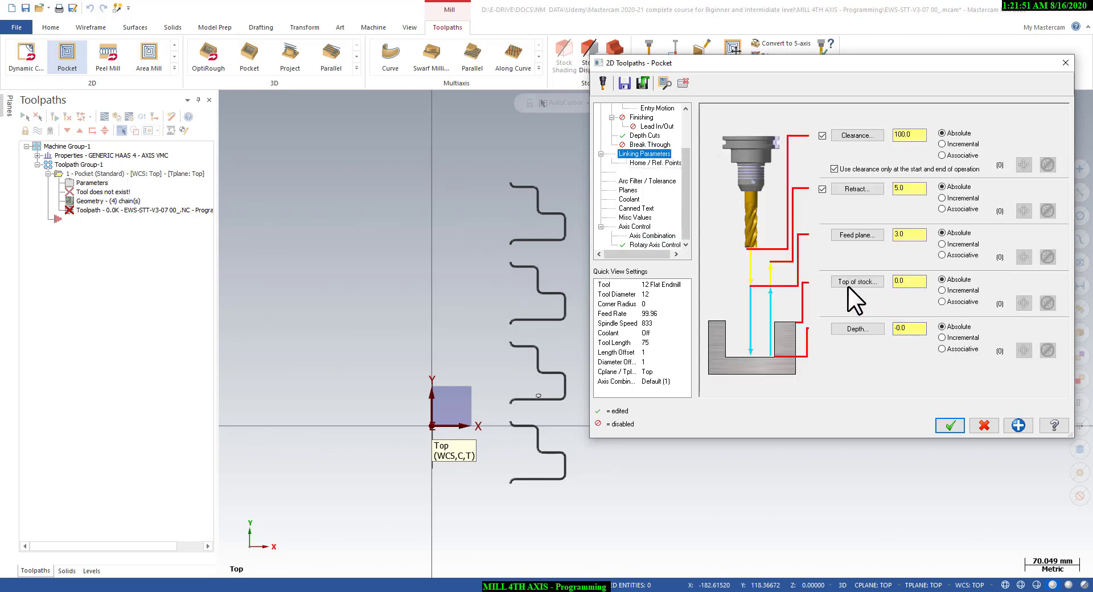
{"action": "left_click_drag", "start_coordinate": [926, 328], "coordinate": [872, 330]}
{"action": "left_click", "coordinate": [948, 426]}
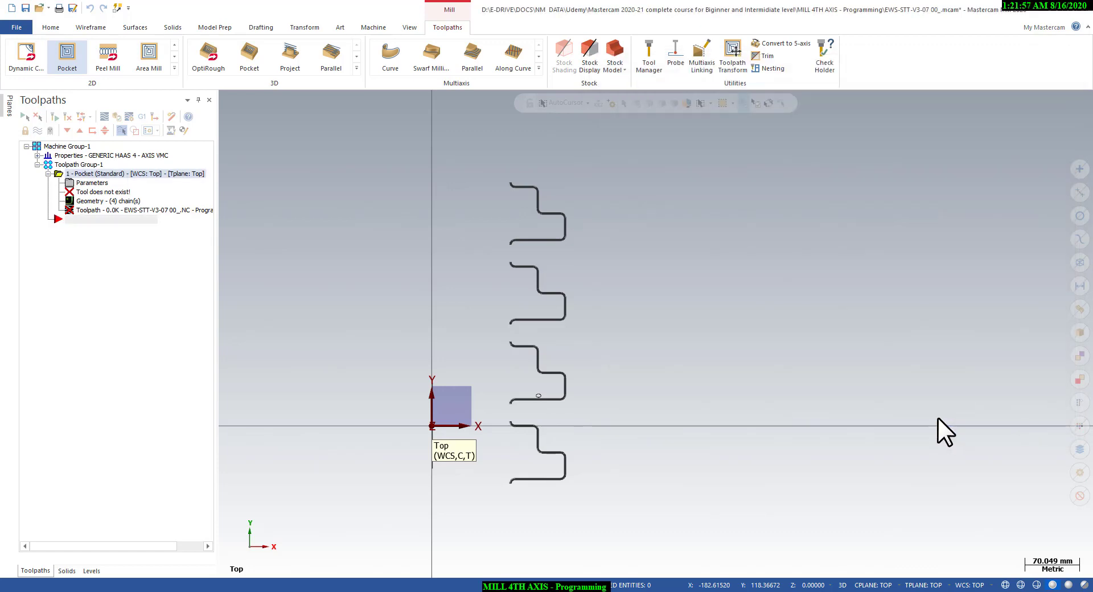
{"action": "middle_click_drag", "start_coordinate": [607, 433], "coordinate": [467, 381]}
{"action": "scroll", "coordinate": [513, 324], "scroll_direction": "up", "scroll_amount": 4}
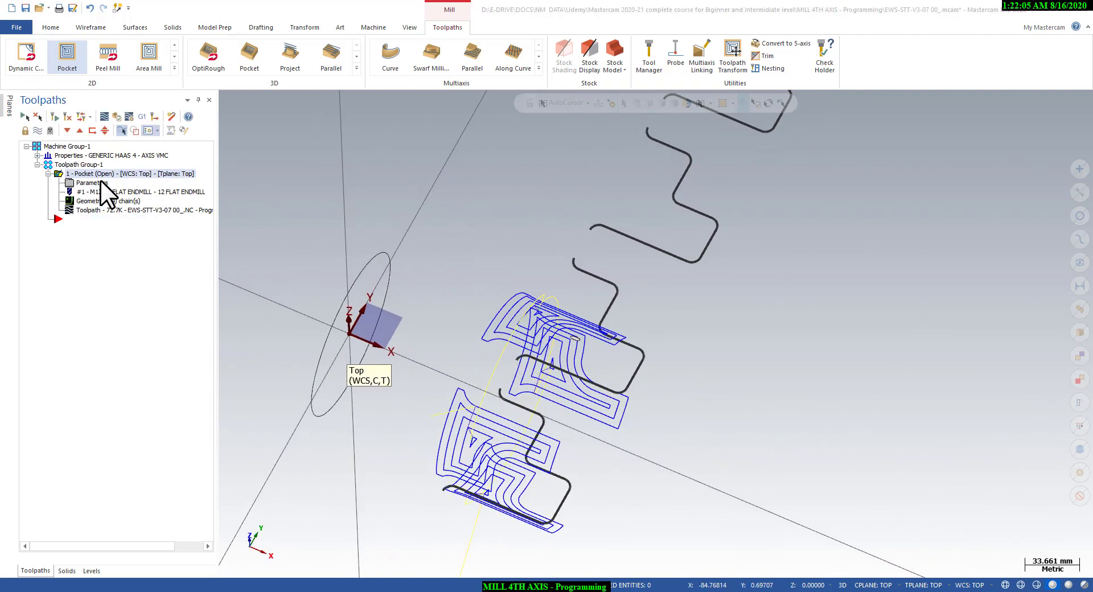
Change the pocket operation's rotation type to No rotation and regenerate the toolpath to view it flat on the profiles
{"action": "left_click", "coordinate": [100, 180]}
{"action": "scroll", "coordinate": [638, 240], "scroll_direction": "down", "scroll_amount": 3}
{"action": "left_click", "coordinate": [649, 245]}
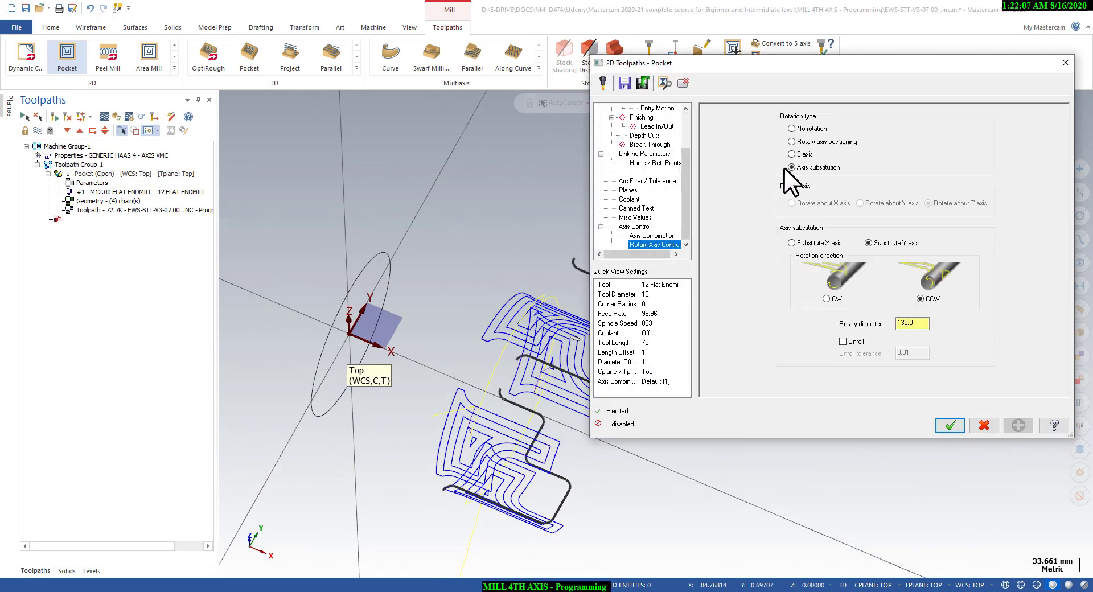
{"action": "left_click", "coordinate": [792, 128]}
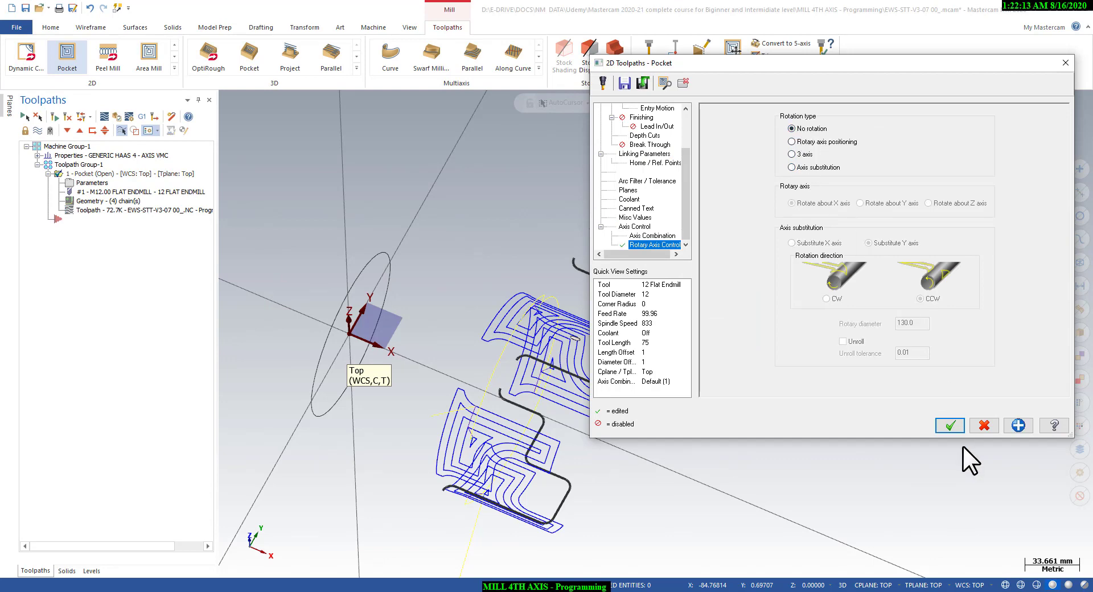
{"action": "left_click", "coordinate": [950, 426]}
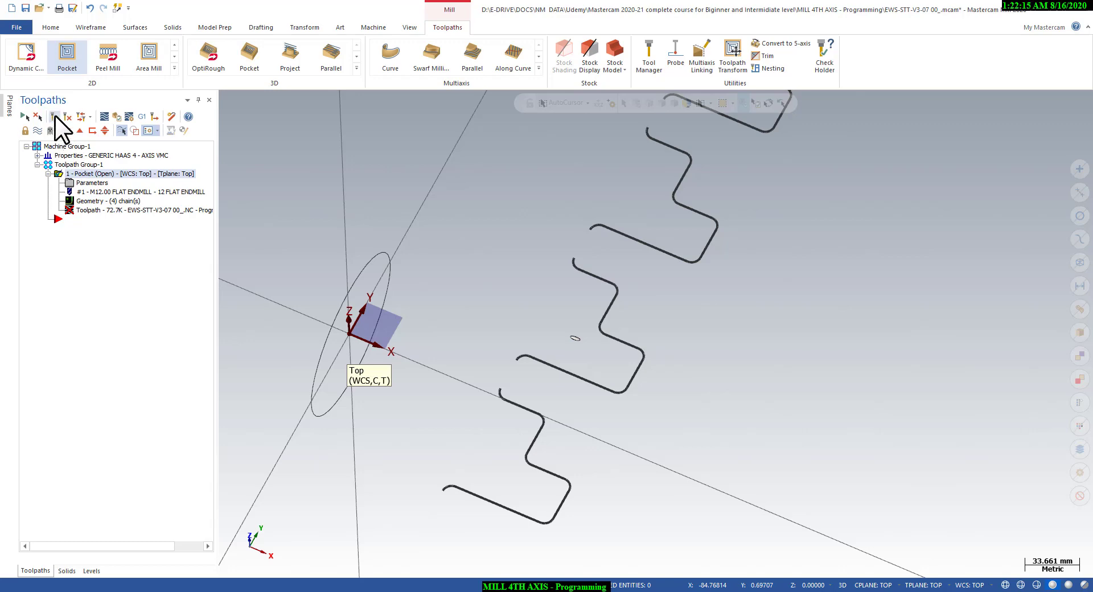
{"action": "left_click", "coordinate": [55, 115]}
{"action": "scroll", "coordinate": [471, 415], "scroll_direction": "down", "scroll_amount": 2}
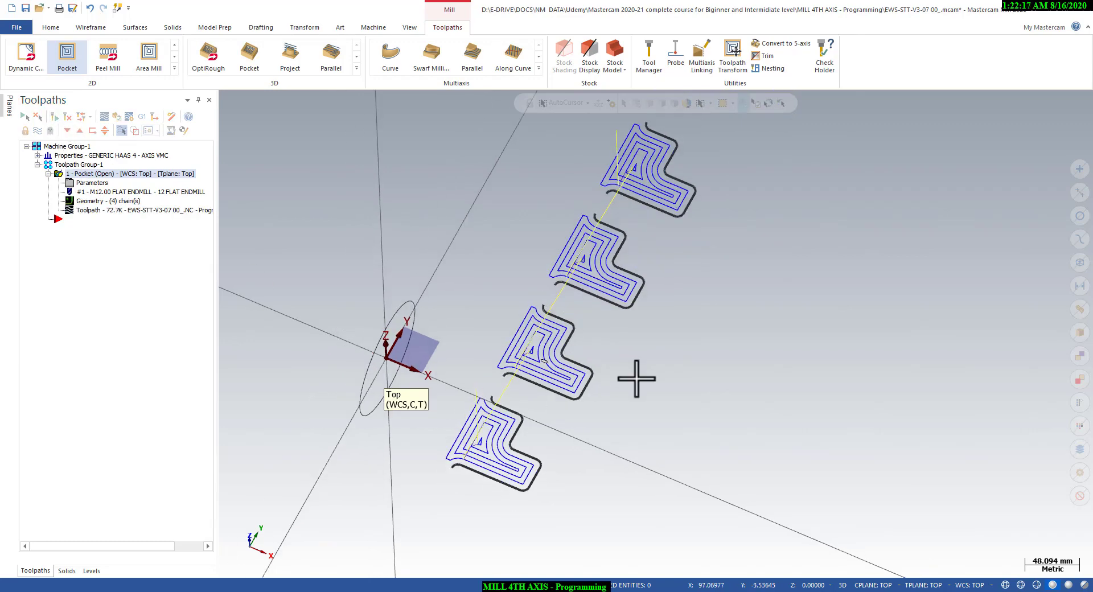
{"action": "middle_click_drag", "start_coordinate": [637, 379], "coordinate": [610, 356]}
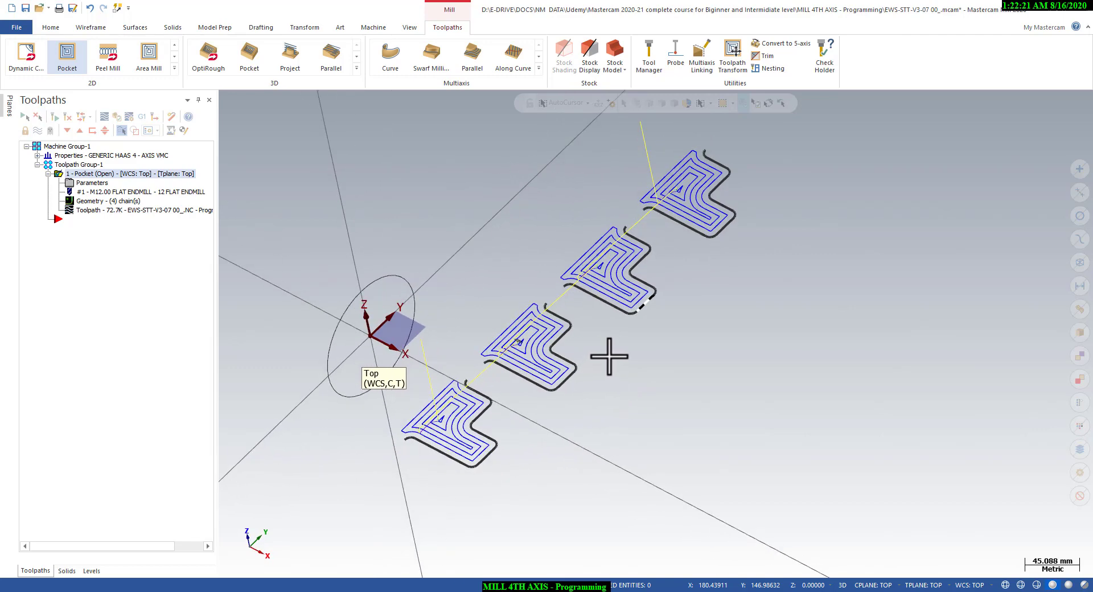
Switch the pocket operation back to axis substitution with the 130 mm rotary diameter and regenerate the toolpath
{"action": "left_click", "coordinate": [93, 183]}
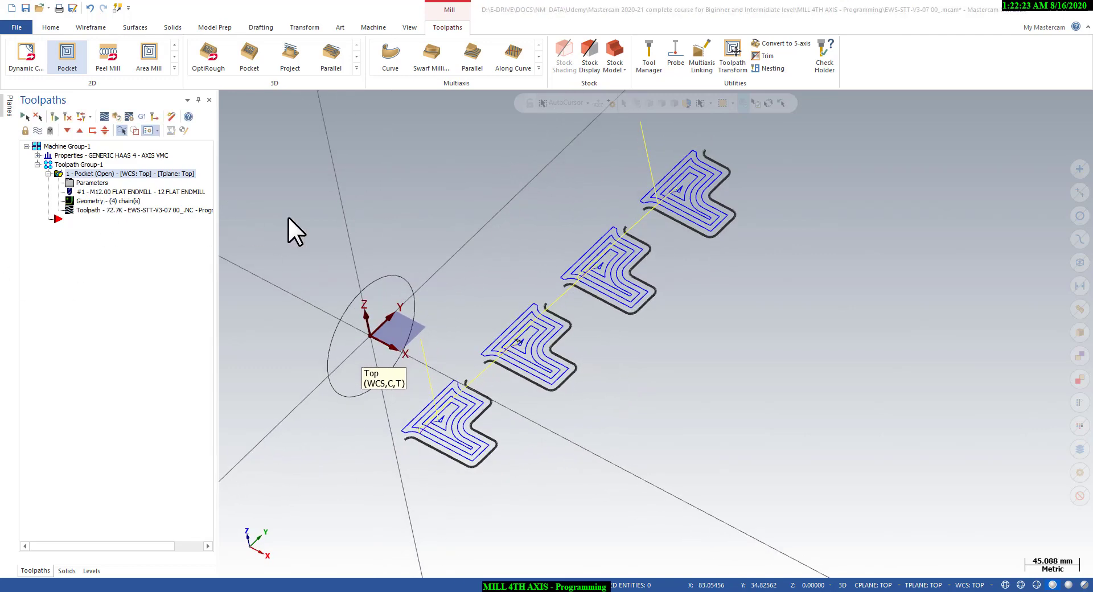
{"action": "left_click", "coordinate": [797, 166]}
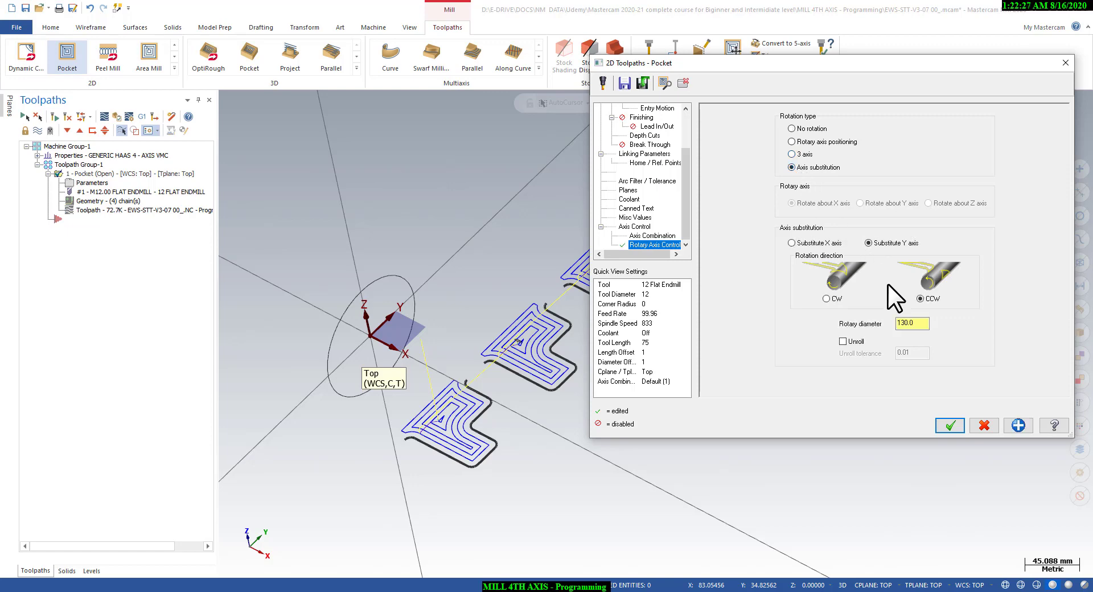
{"action": "double_click", "coordinate": [923, 328]}
{"action": "left_click", "coordinate": [950, 425]}
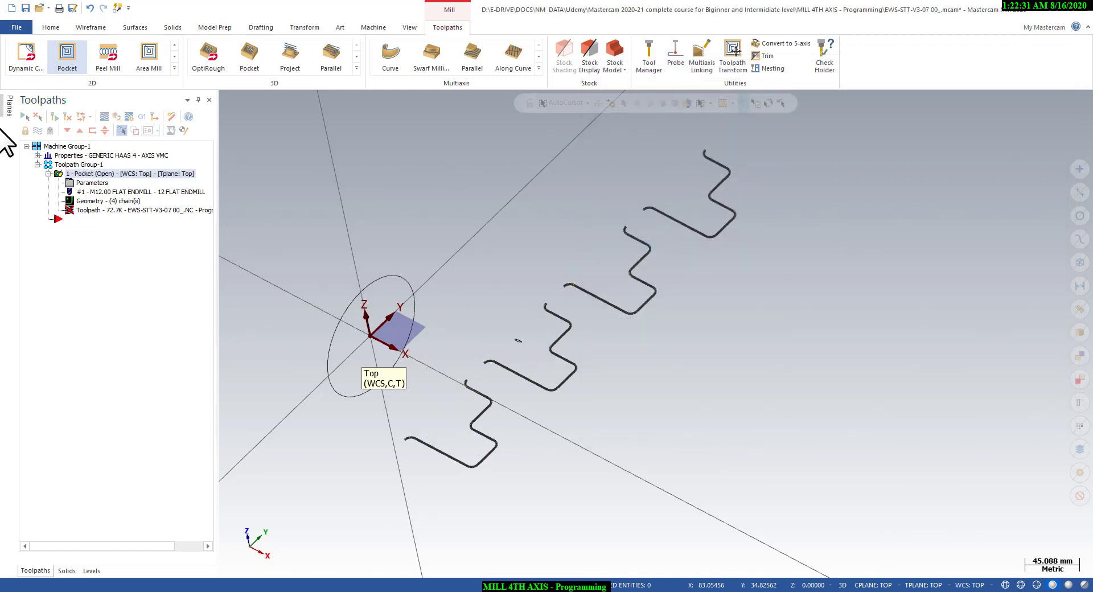
{"action": "left_click", "coordinate": [54, 116]}
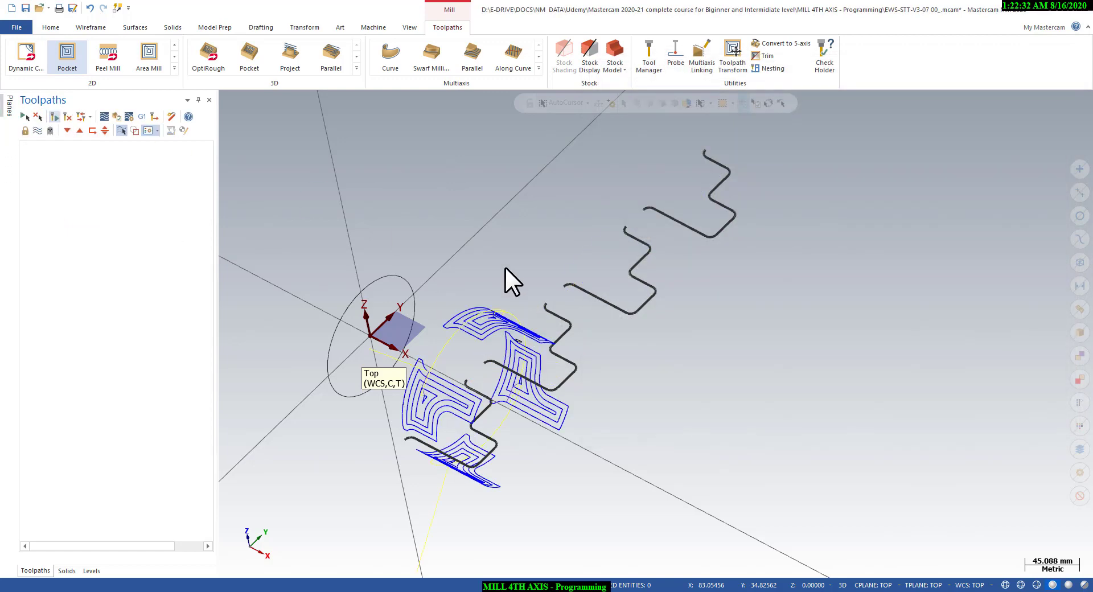
Unhide the collar model and examine the wrapped toolpath against its stepped slots up close
{"action": "left_click", "coordinate": [55, 27]}
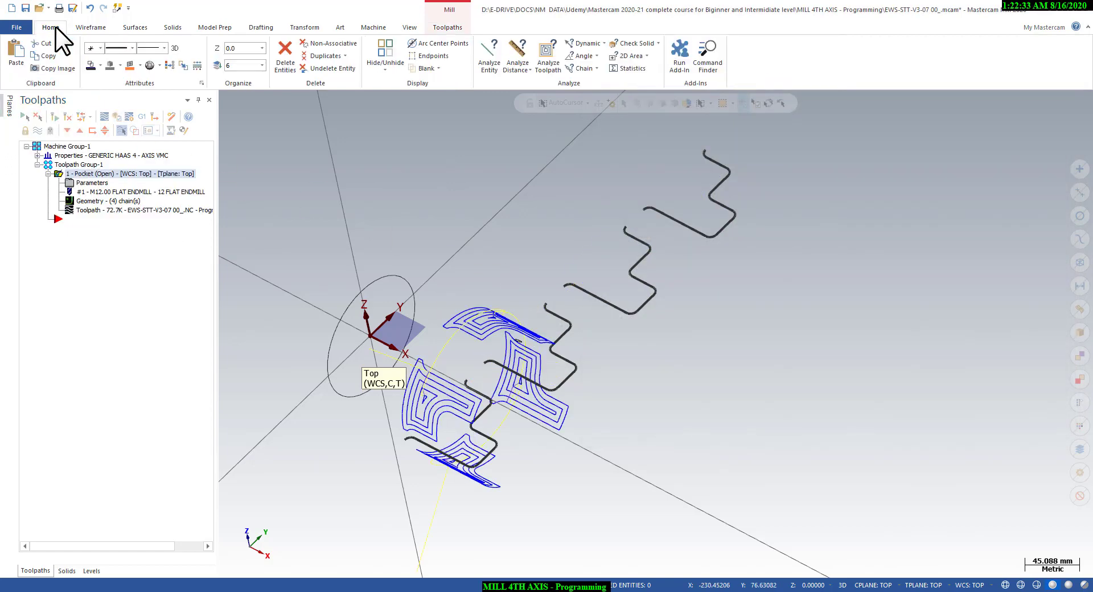
{"action": "left_click", "coordinate": [381, 54]}
{"action": "scroll", "coordinate": [504, 339], "scroll_direction": "up", "scroll_amount": 1}
{"action": "mouse_move", "coordinate": [504, 339]}
{"action": "middle_mouse_down"}
{"action": "mouse_move", "coordinate": [532, 359]}
{"action": "mouse_move", "coordinate": [532, 395]}
{"action": "mouse_move", "coordinate": [505, 434]}
{"action": "mouse_move", "coordinate": [470, 418]}
{"action": "mouse_move", "coordinate": [483, 385]}
{"action": "mouse_move", "coordinate": [515, 374]}
{"action": "mouse_move", "coordinate": [569, 434]}
{"action": "mouse_move", "coordinate": [567, 471]}
{"action": "mouse_move", "coordinate": [519, 470]}
{"action": "mouse_move", "coordinate": [508, 446]}
{"action": "mouse_move", "coordinate": [551, 459]}
{"action": "mouse_move", "coordinate": [534, 474]}
{"action": "mouse_move", "coordinate": [500, 419]}
{"action": "mouse_move", "coordinate": [564, 495]}
{"action": "mouse_move", "coordinate": [525, 449]}
{"action": "mouse_move", "coordinate": [567, 447]}
{"action": "mouse_move", "coordinate": [564, 495]}
{"action": "mouse_move", "coordinate": [576, 512]}
{"action": "mouse_move", "coordinate": [525, 436]}
{"action": "mouse_move", "coordinate": [507, 383]}
{"action": "middle_mouse_up"}
{"action": "middle_click_drag", "start_coordinate": [575, 350], "coordinate": [585, 215]}
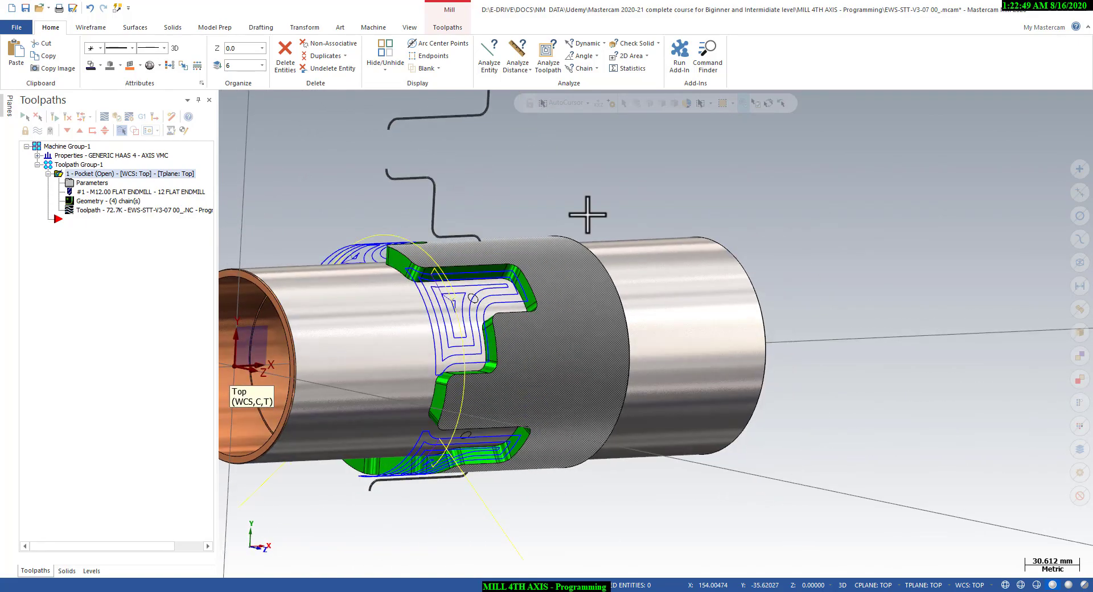
{"action": "right_click", "coordinate": [586, 215]}
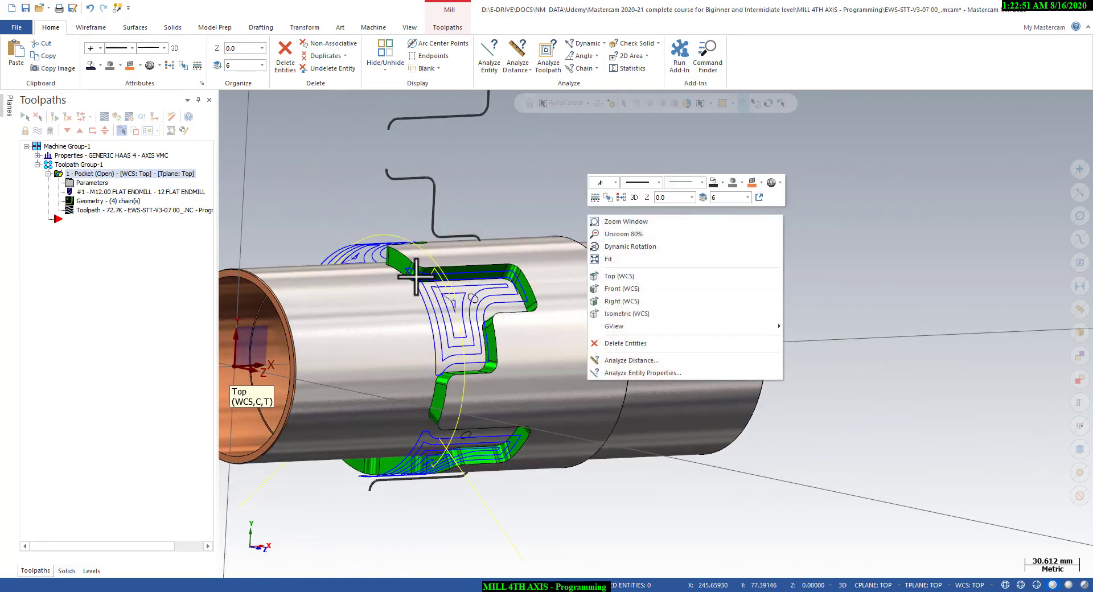
{"action": "scroll", "coordinate": [401, 260], "scroll_direction": "up", "scroll_amount": 1}
{"action": "scroll", "coordinate": [401, 260], "scroll_direction": "up", "scroll_amount": 1}
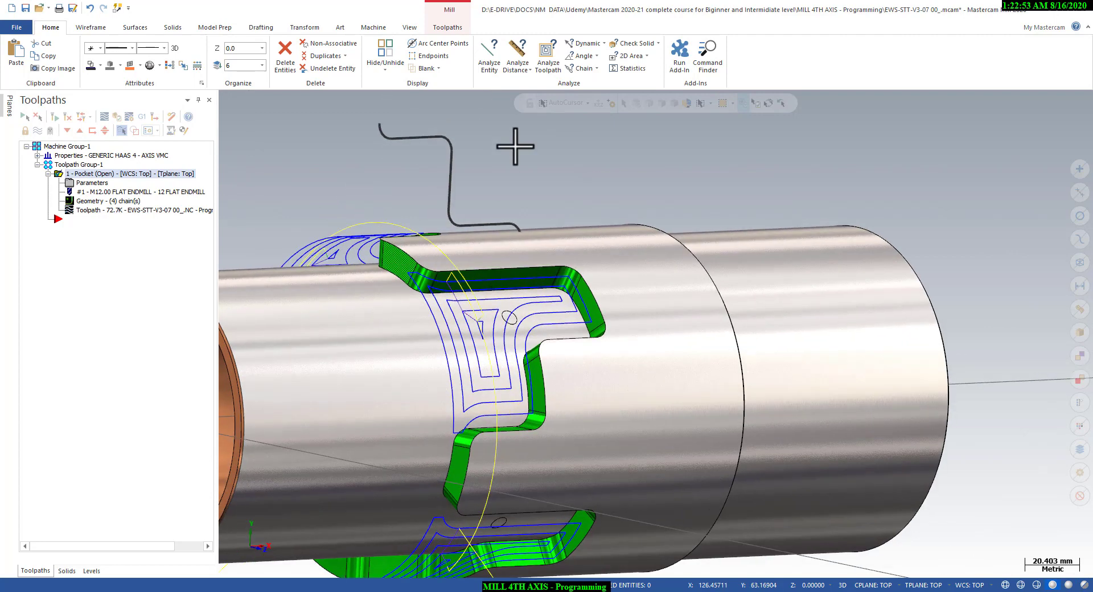
{"action": "left_click", "coordinate": [491, 59]}
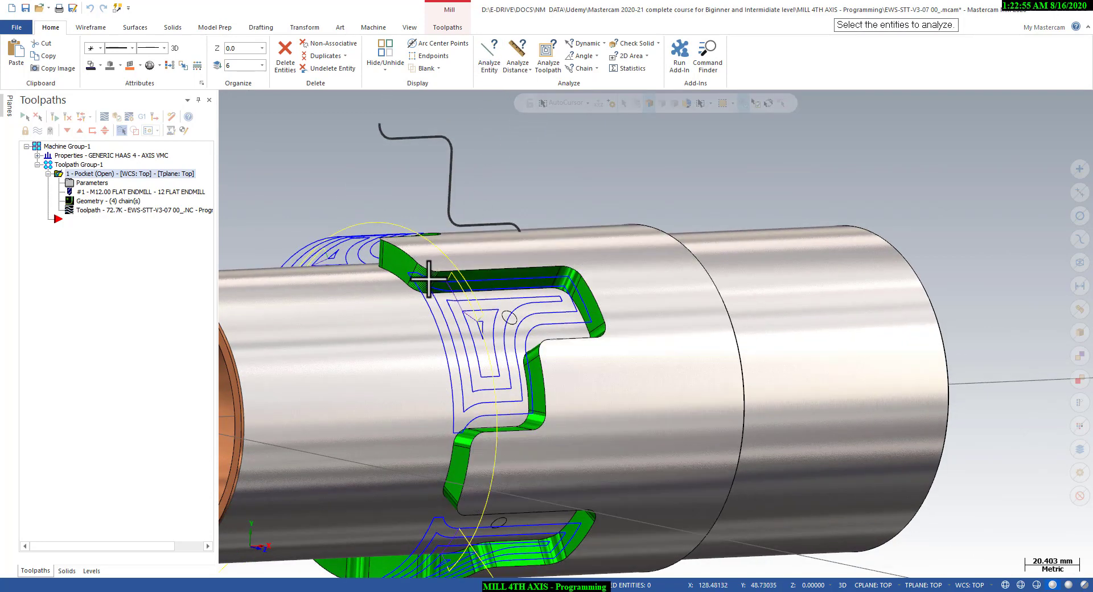
{"action": "left_click", "coordinate": [428, 279]}
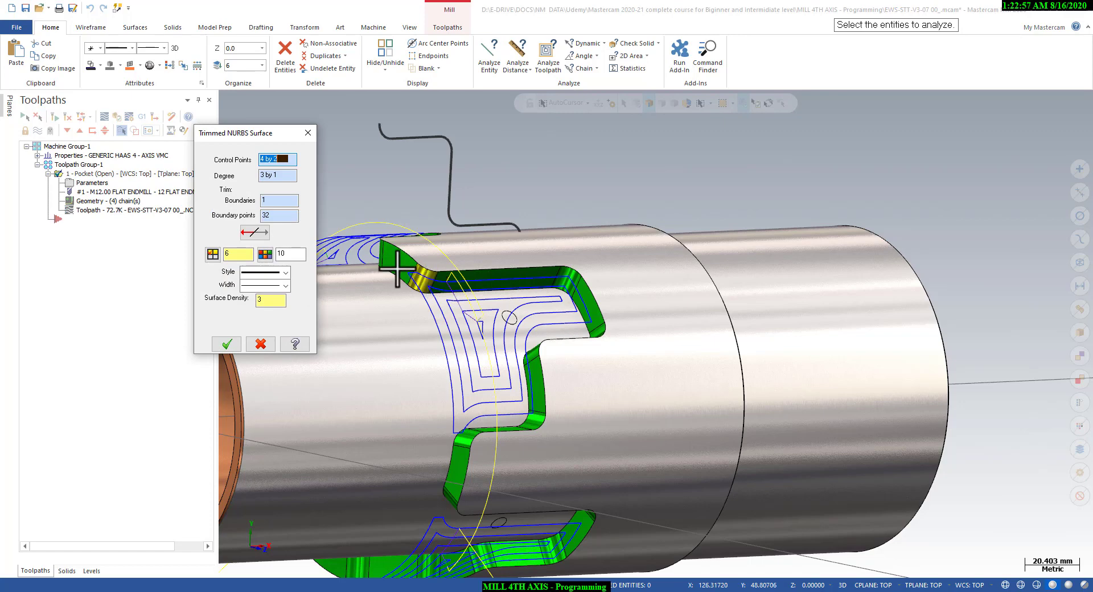
{"action": "left_click", "coordinate": [308, 133]}
Analyze the cylindrical floor surface of the slots dynamically and copy its diameter
{"action": "left_click", "coordinate": [586, 44]}
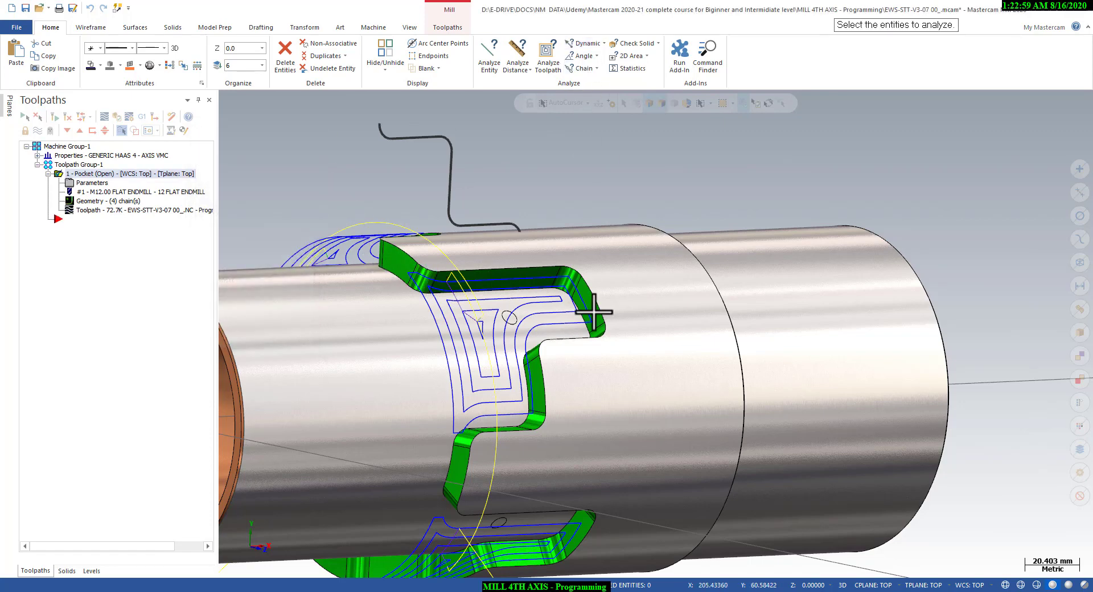
{"action": "left_click", "coordinate": [402, 324]}
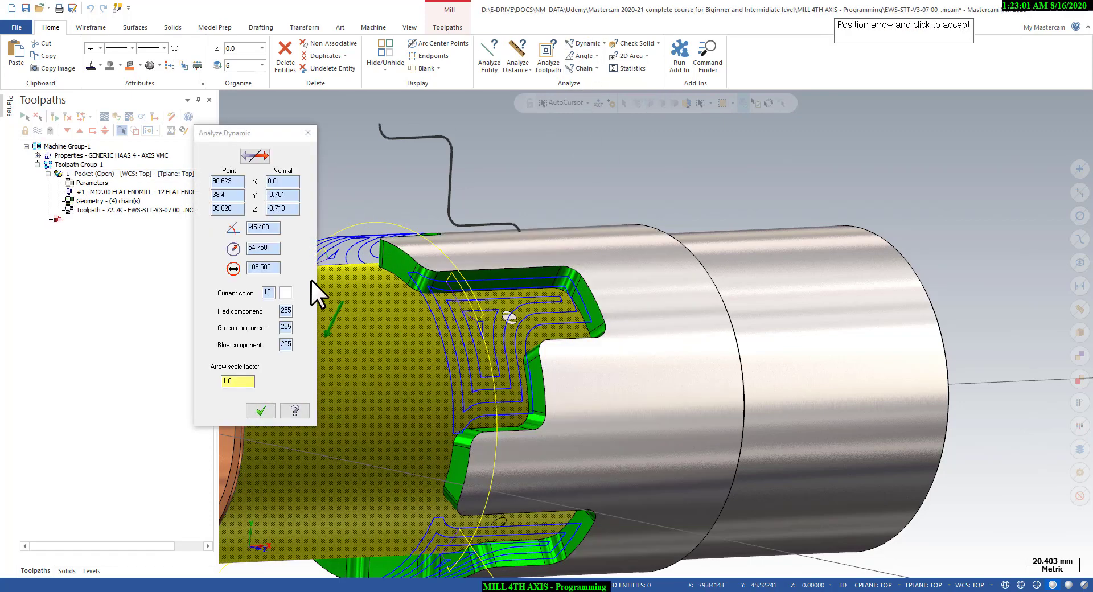
{"action": "right_click", "coordinate": [263, 269]}
{"action": "left_click", "coordinate": [282, 306]}
{"action": "key", "text": "ctrl+c"}
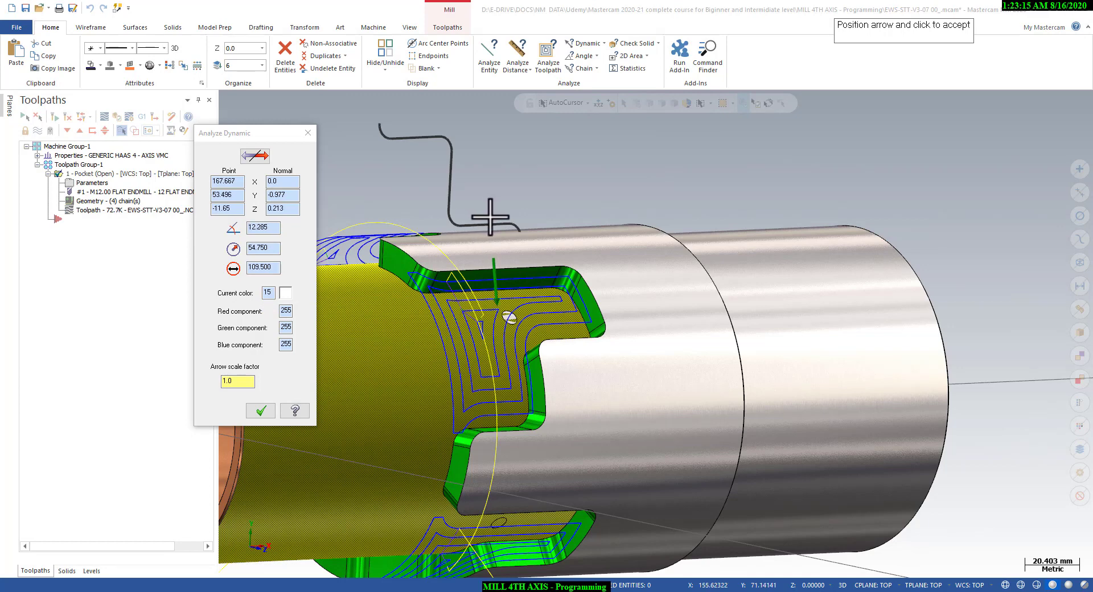
Switch to Calculator and work out the slot depth as half the difference between 130 and the copied 109.5 diameter
{"action": "key", "text": "XF86Calculator"}
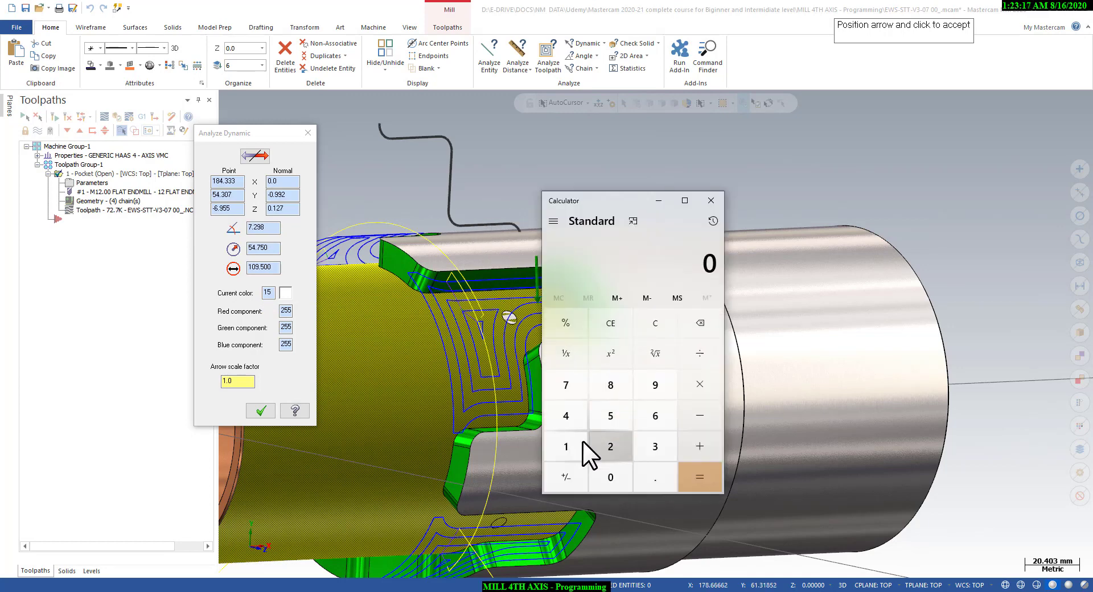
{"action": "left_click", "coordinate": [566, 446]}
{"action": "left_click", "coordinate": [655, 447]}
{"action": "left_click", "coordinate": [612, 476]}
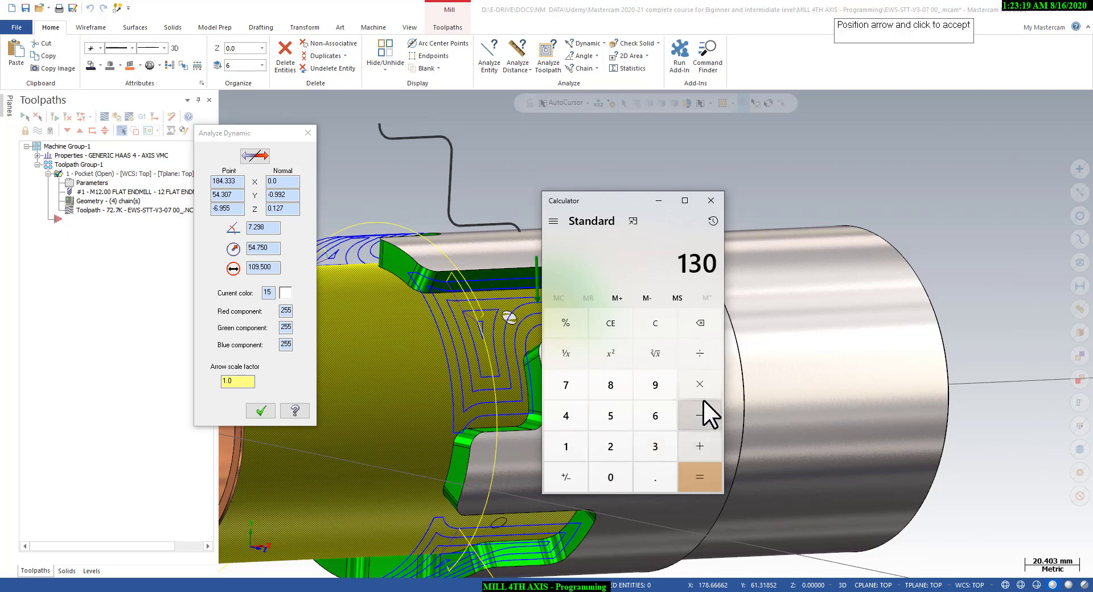
{"action": "left_click", "coordinate": [699, 414]}
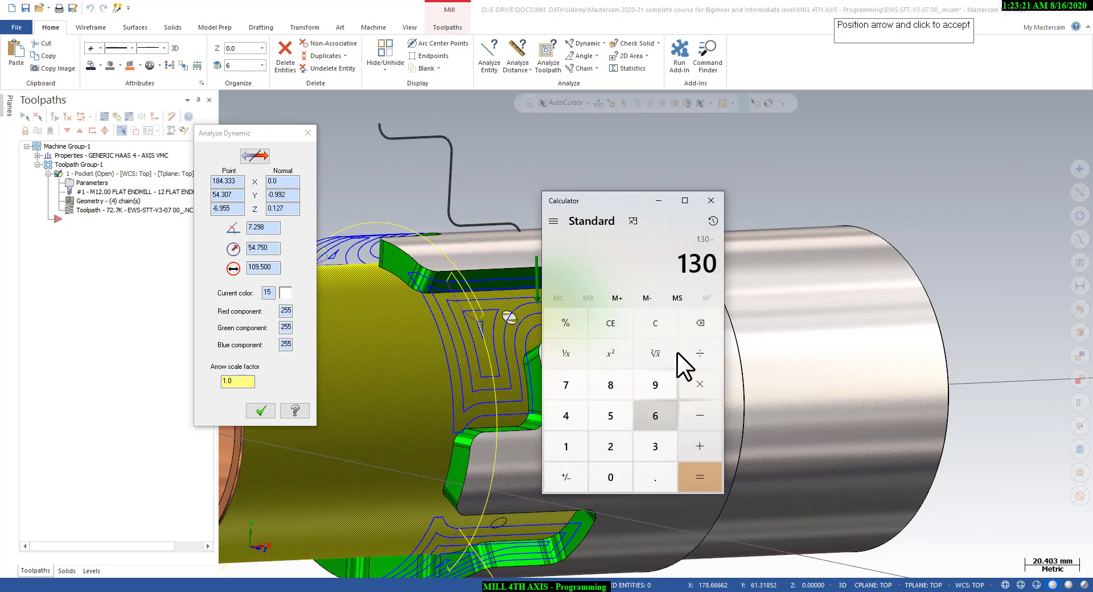
{"action": "key", "text": "ctrl+v"}
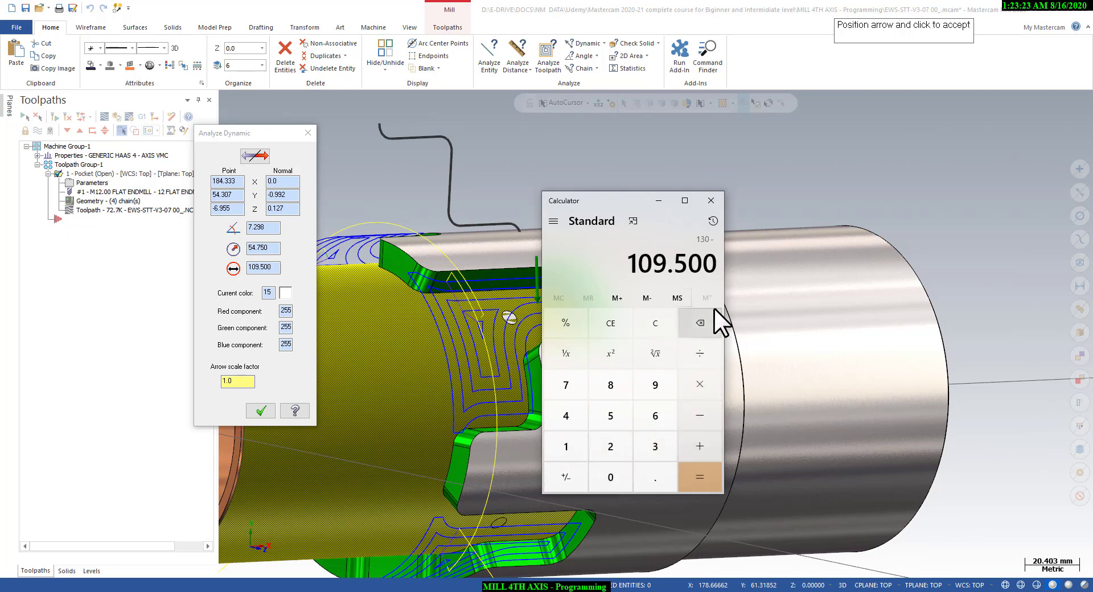
{"action": "key", "text": "Return"}
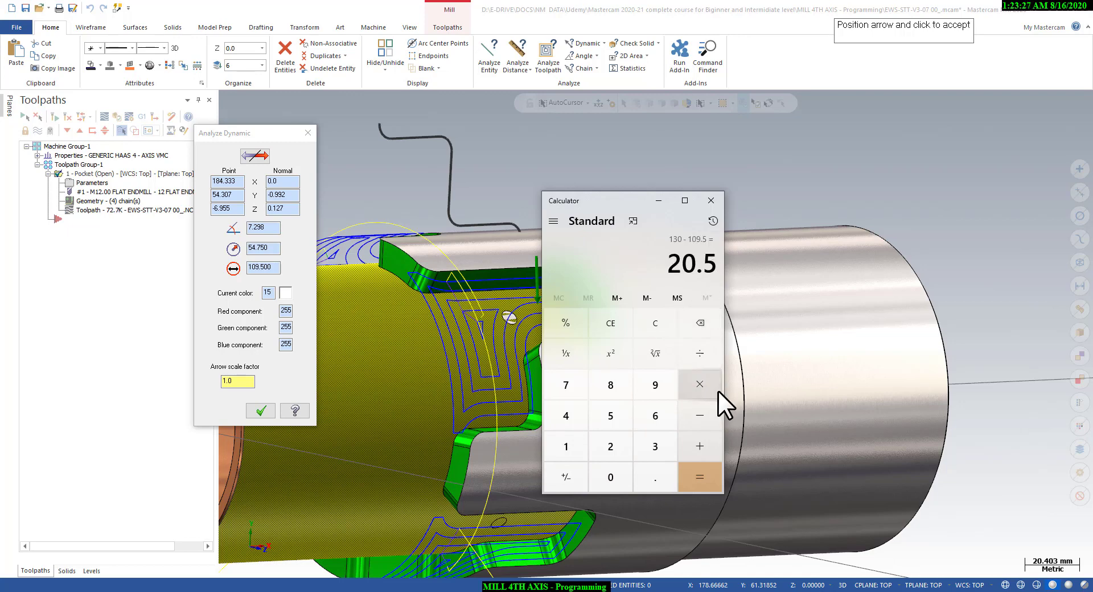
{"action": "left_click", "coordinate": [705, 358]}
{"action": "left_click", "coordinate": [624, 448]}
{"action": "left_click", "coordinate": [691, 469]}
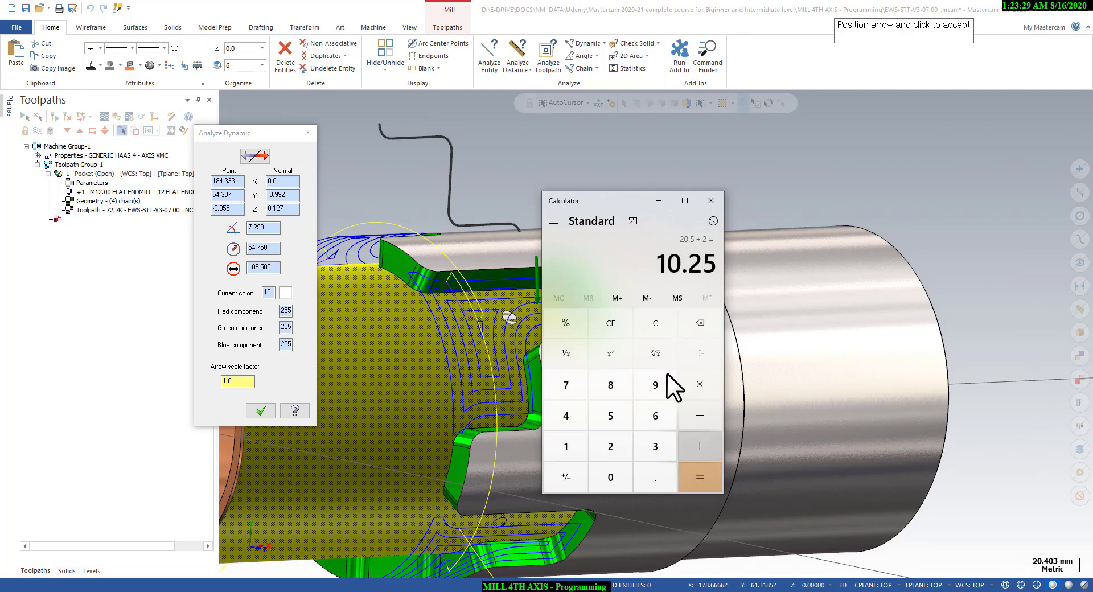
{"action": "left_click", "coordinate": [711, 200]}
Set the pocket operation's absolute depth to -10.25 in its linking parameters and regenerate the toolpath
{"action": "left_click", "coordinate": [174, 177]}
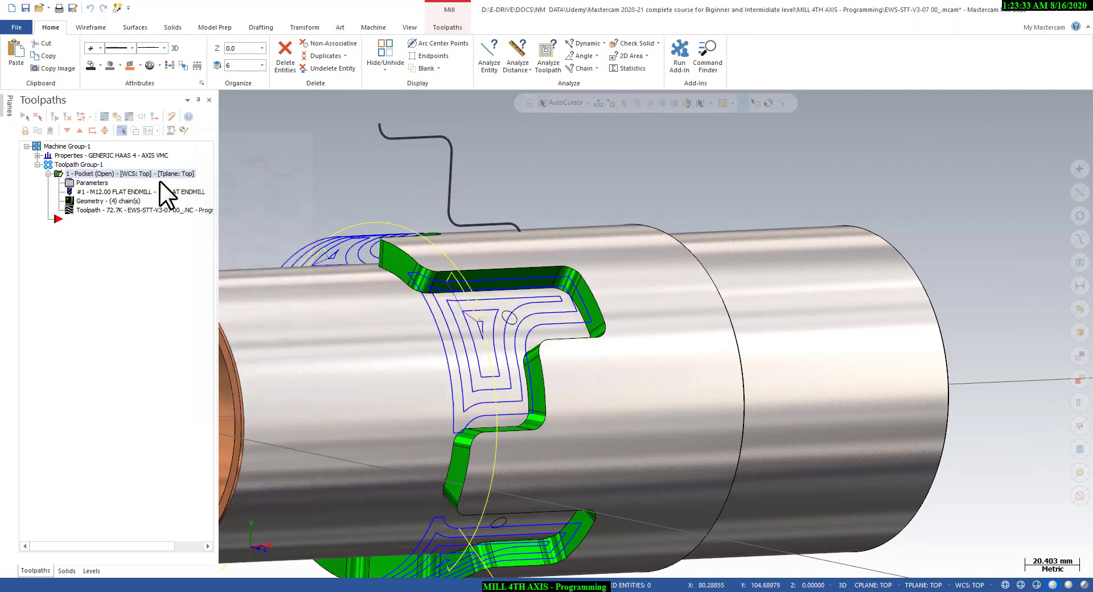
{"action": "left_click", "coordinate": [103, 183]}
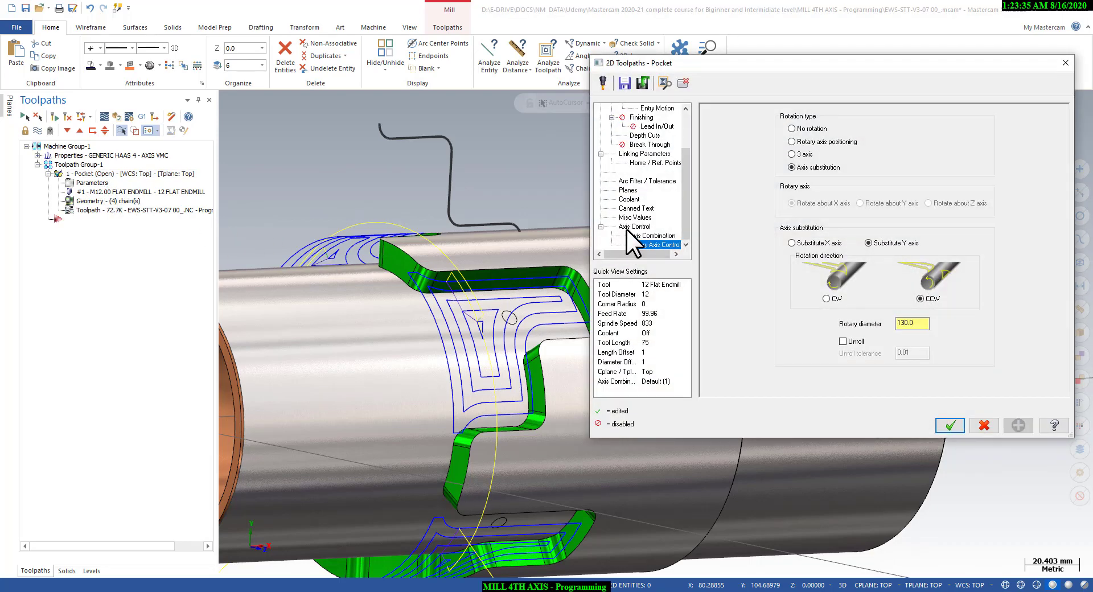
{"action": "left_click", "coordinate": [660, 154]}
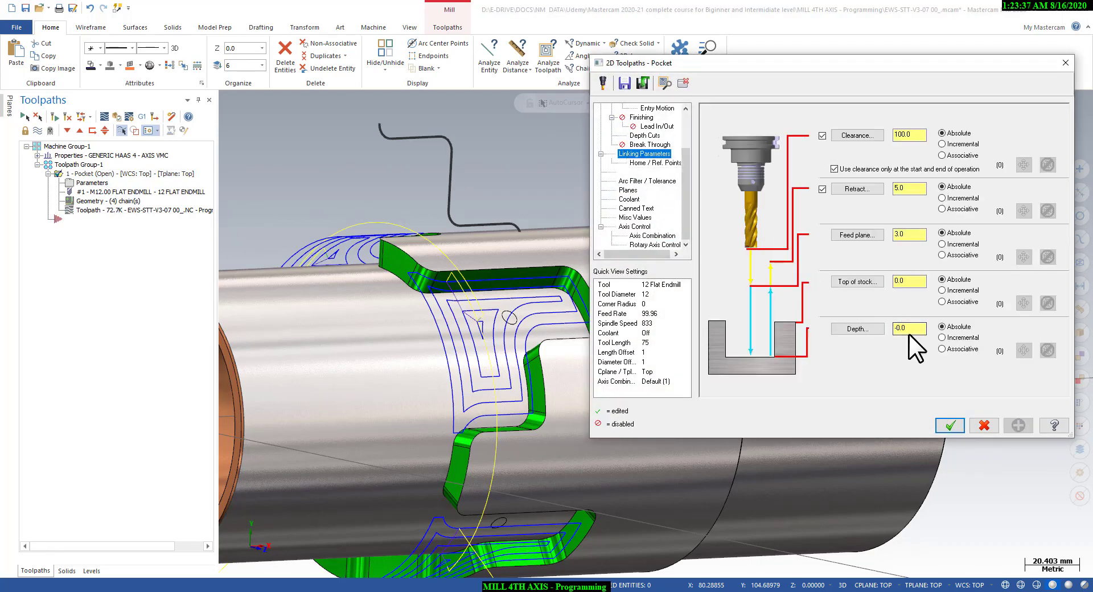
{"action": "left_click", "coordinate": [909, 329]}
{"action": "type", "text": "-10.25"}
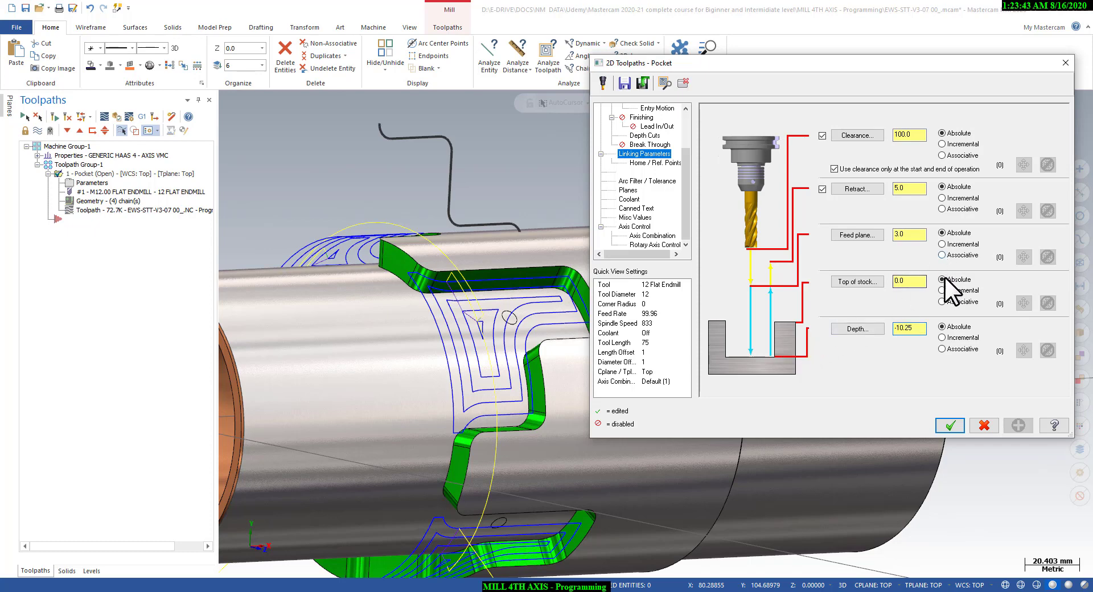
{"action": "left_click", "coordinate": [947, 425]}
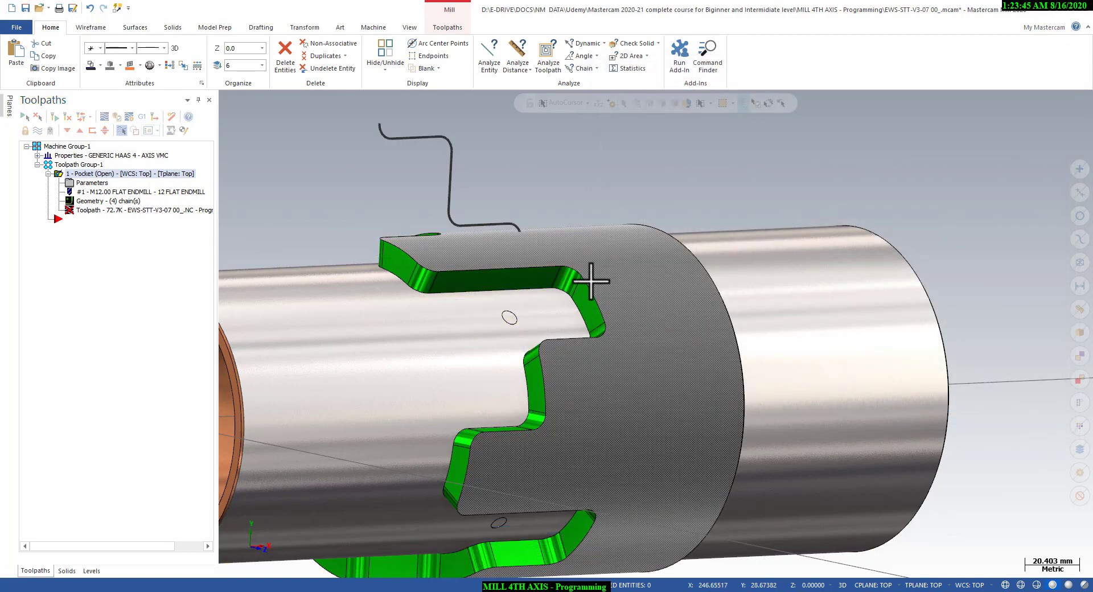
{"action": "left_click", "coordinate": [55, 116]}
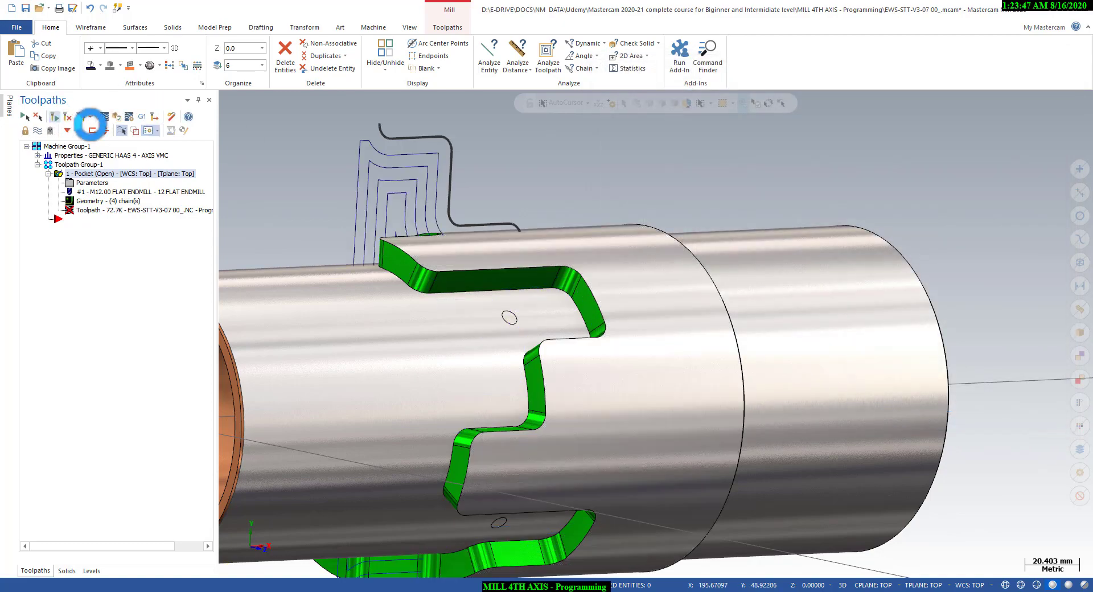
Isolate the collar's solid model so the flat wireframe profiles are hidden
{"action": "middle_click_drag", "start_coordinate": [586, 244], "coordinate": [733, 456]}
{"action": "scroll", "coordinate": [525, 254], "scroll_direction": "up", "scroll_amount": 3}
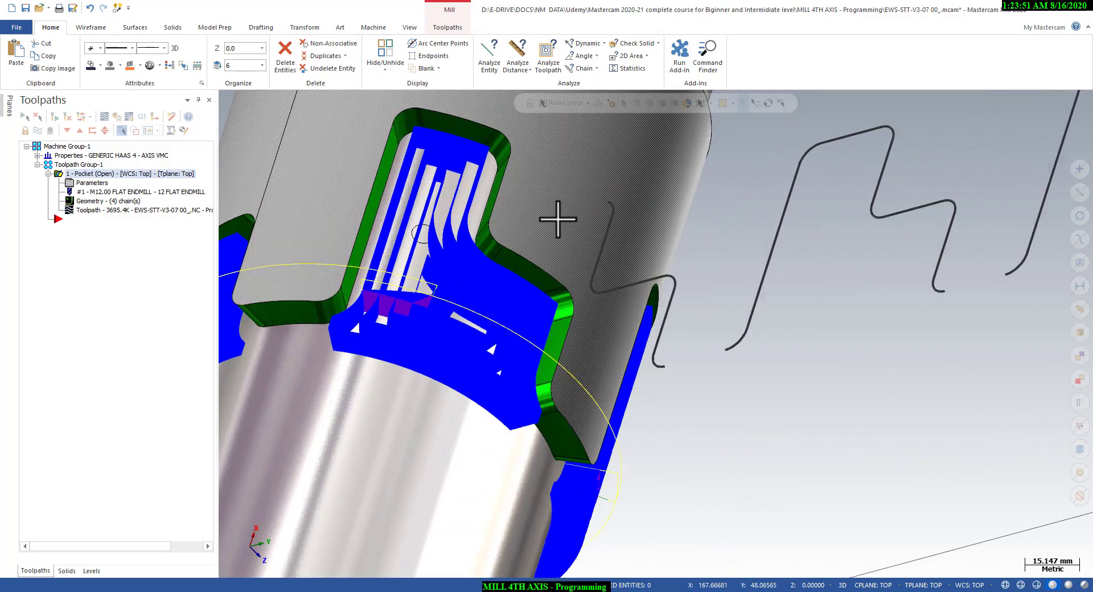
{"action": "key", "text": "alt+1"}
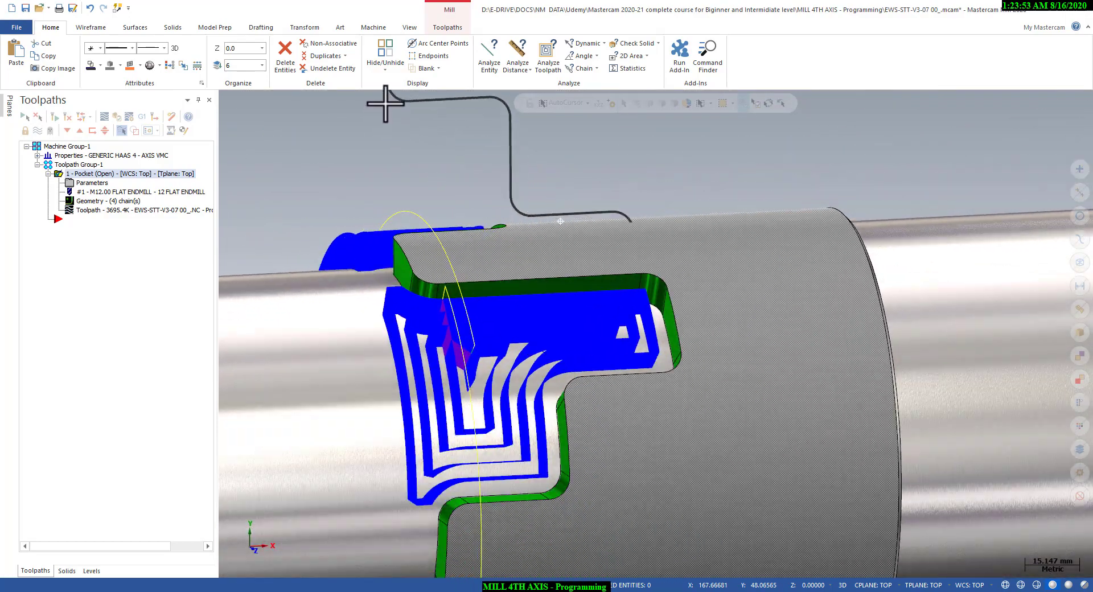
{"action": "scroll", "coordinate": [512, 202], "scroll_direction": "down", "scroll_amount": 3}
{"action": "middle_click_drag", "start_coordinate": [508, 195], "coordinate": [640, 254]}
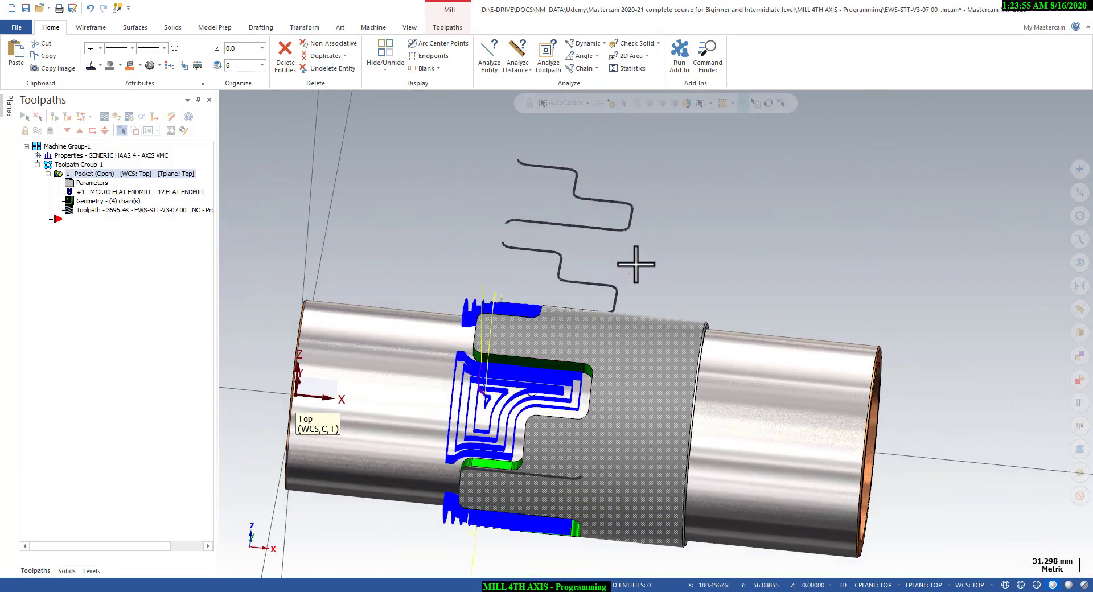
{"action": "right_click", "coordinate": [638, 263]}
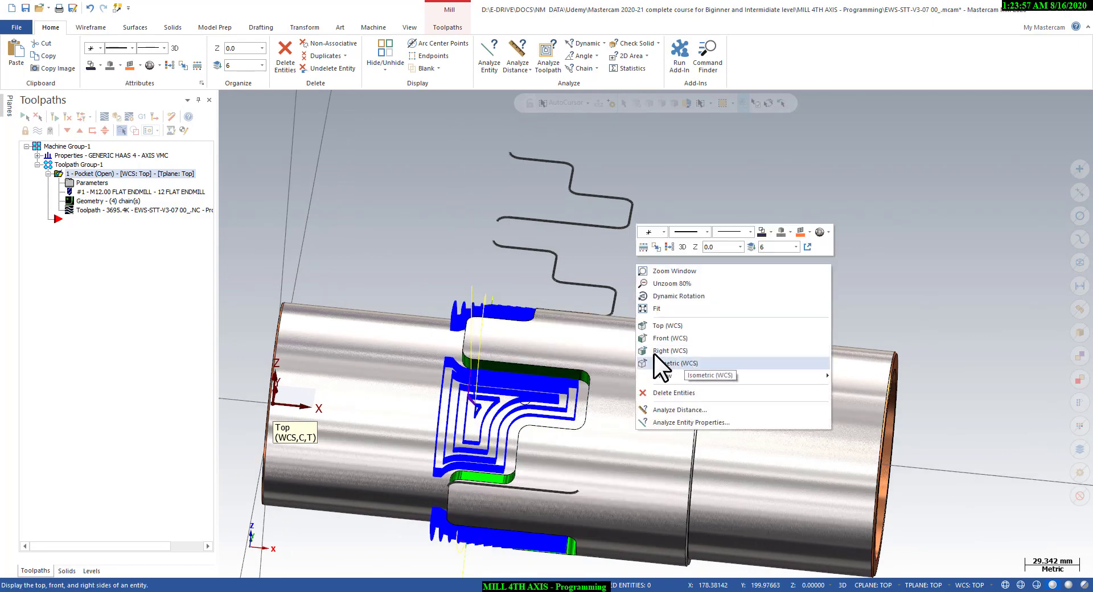
{"action": "left_click", "coordinate": [381, 51]}
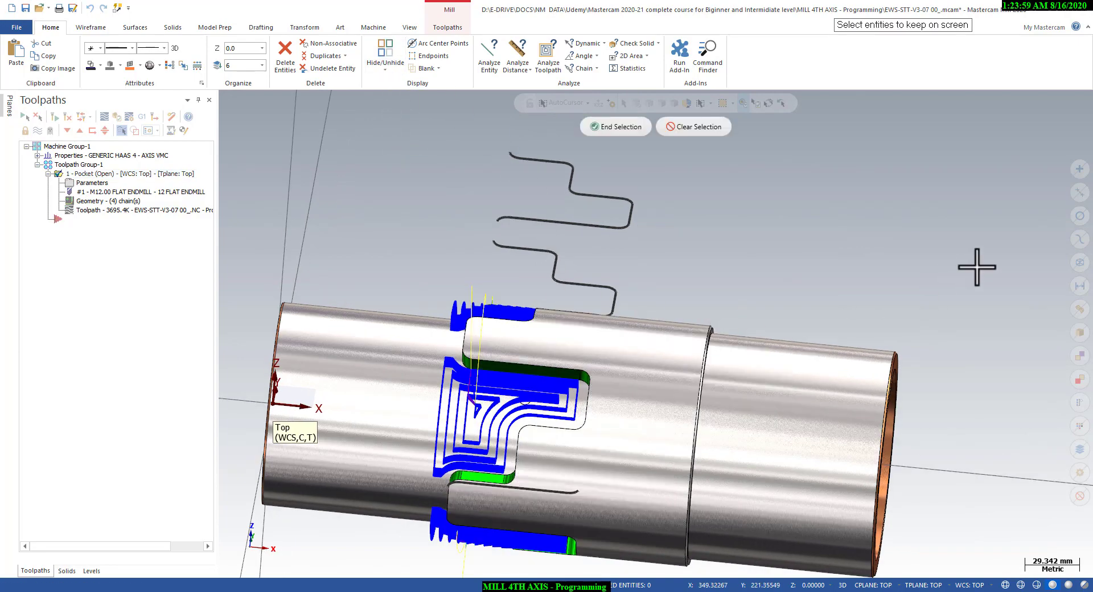
{"action": "left_click", "coordinate": [1079, 309]}
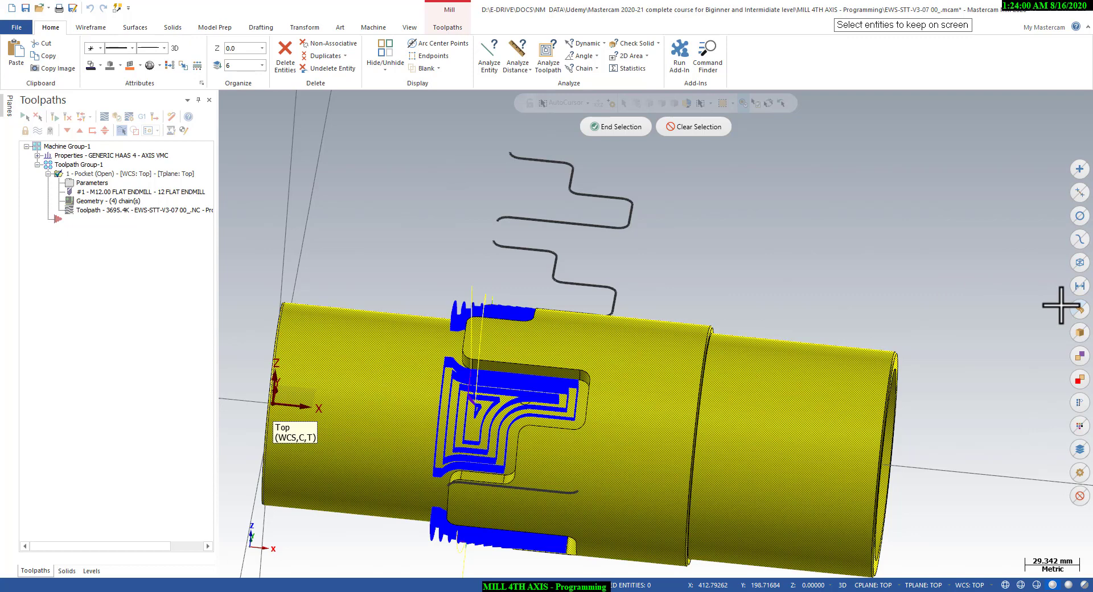
{"action": "left_click", "coordinate": [612, 125]}
Examine the deepened toolpath around the collar from several angles, including the Top and Isometric Reverse views
{"action": "mouse_move", "coordinate": [596, 175]}
{"action": "middle_mouse_down"}
{"action": "mouse_move", "coordinate": [520, 210]}
{"action": "mouse_move", "coordinate": [493, 175]}
{"action": "mouse_move", "coordinate": [445, 183]}
{"action": "mouse_move", "coordinate": [434, 276]}
{"action": "middle_mouse_up"}
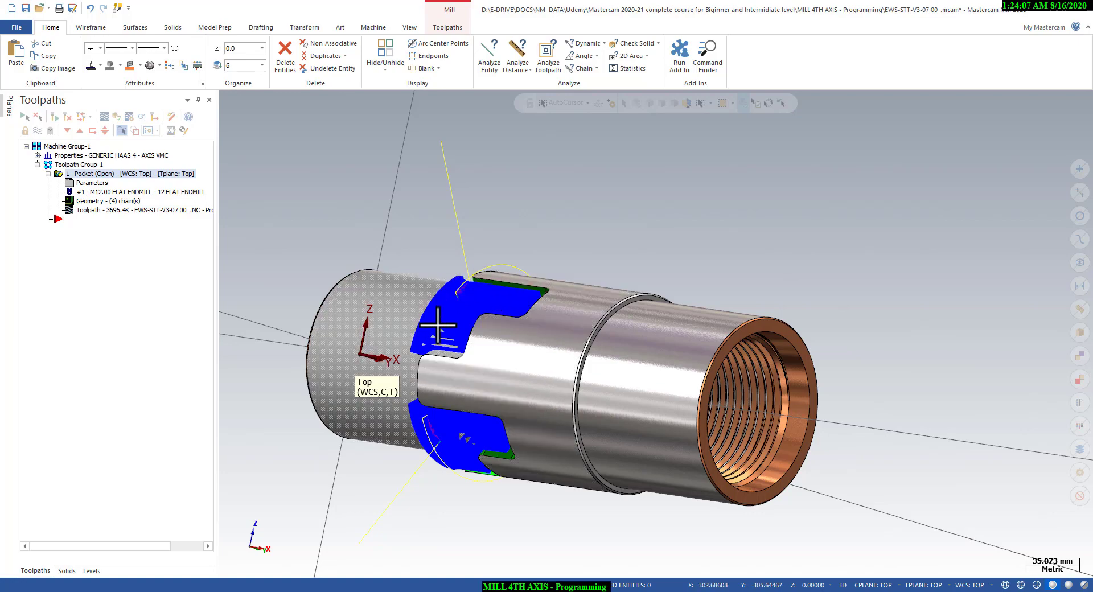
{"action": "middle_click_drag", "start_coordinate": [491, 281], "coordinate": [718, 196]}
{"action": "right_click", "coordinate": [718, 193]}
{"action": "left_click", "coordinate": [737, 246]}
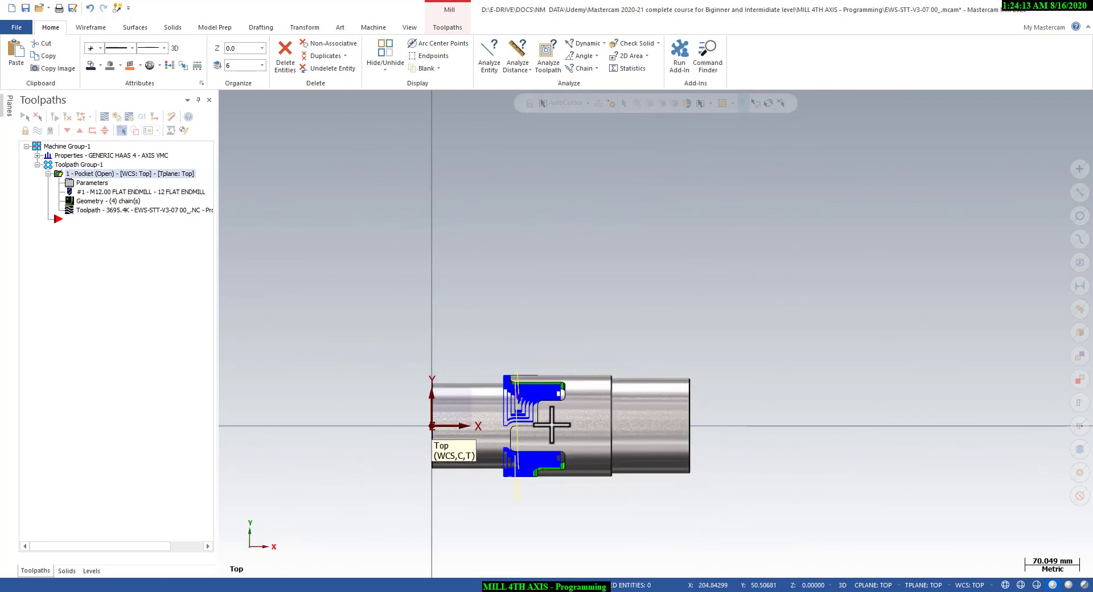
{"action": "scroll", "coordinate": [511, 439], "scroll_direction": "up", "scroll_amount": 2}
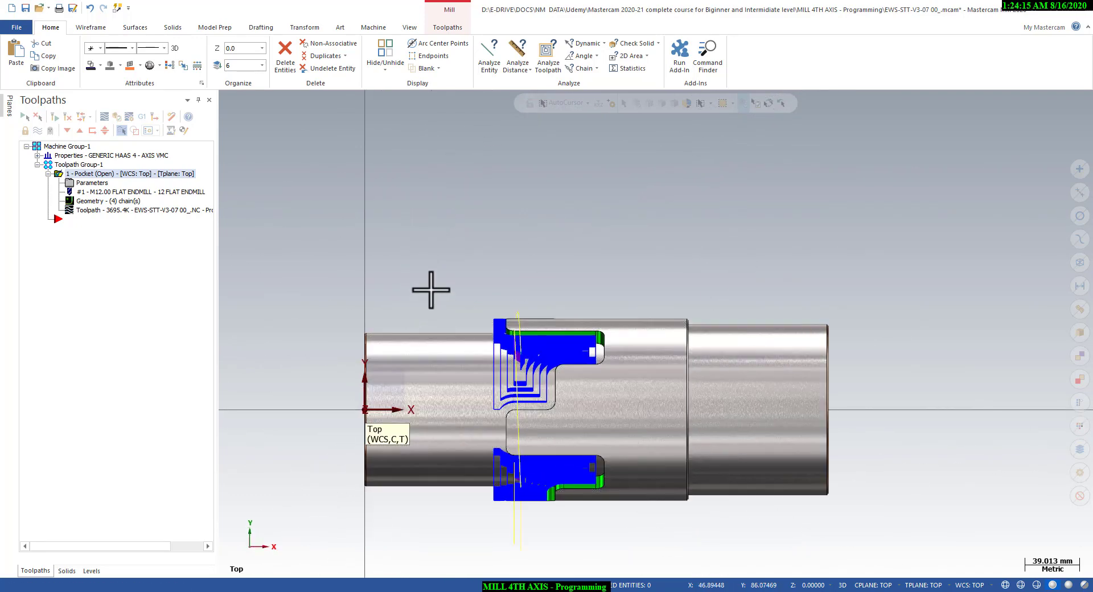
{"action": "right_click", "coordinate": [476, 233]}
{"action": "mouse_move", "coordinate": [511, 343]}
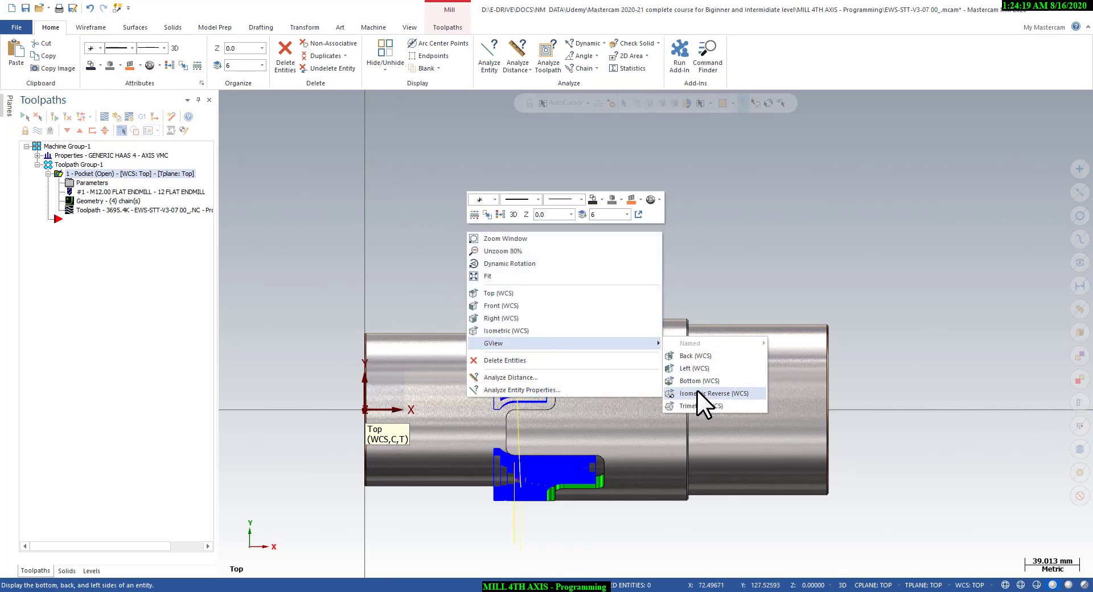
{"action": "left_click", "coordinate": [697, 392]}
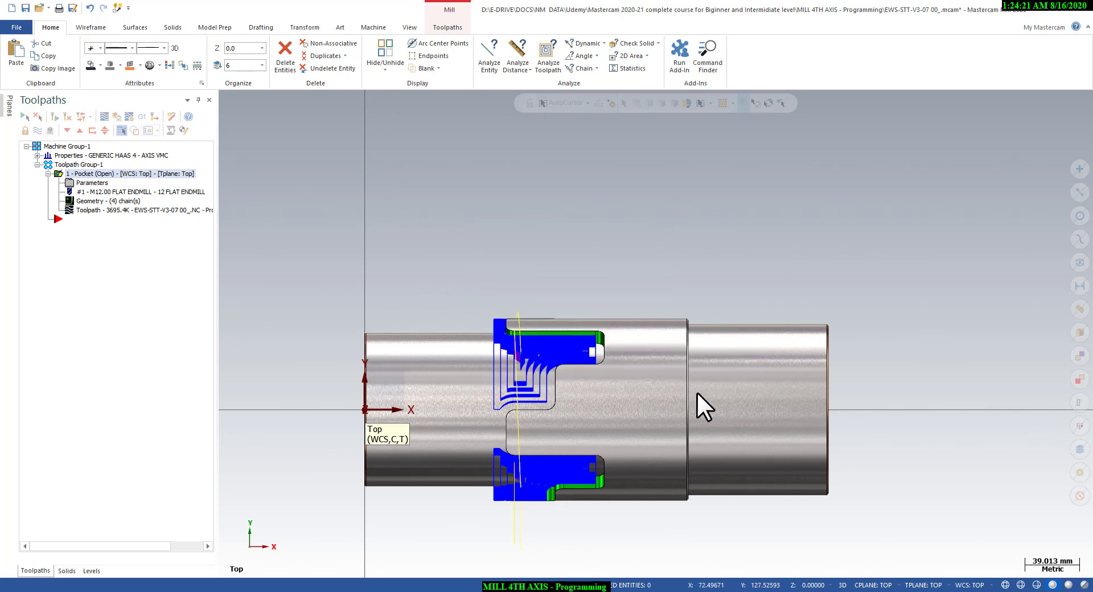
{"action": "scroll", "coordinate": [614, 205], "scroll_direction": "up", "scroll_amount": 1}
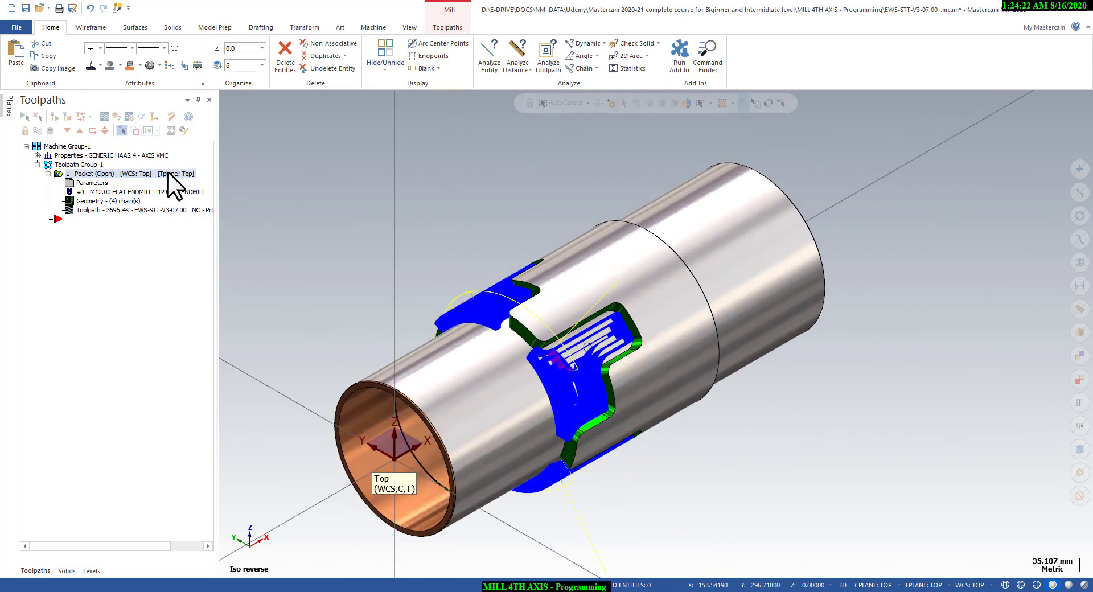
Start a backplot of the pocket operation and turn on Simulate Rotary Axis in the backplot options
{"action": "left_click", "coordinate": [105, 116]}
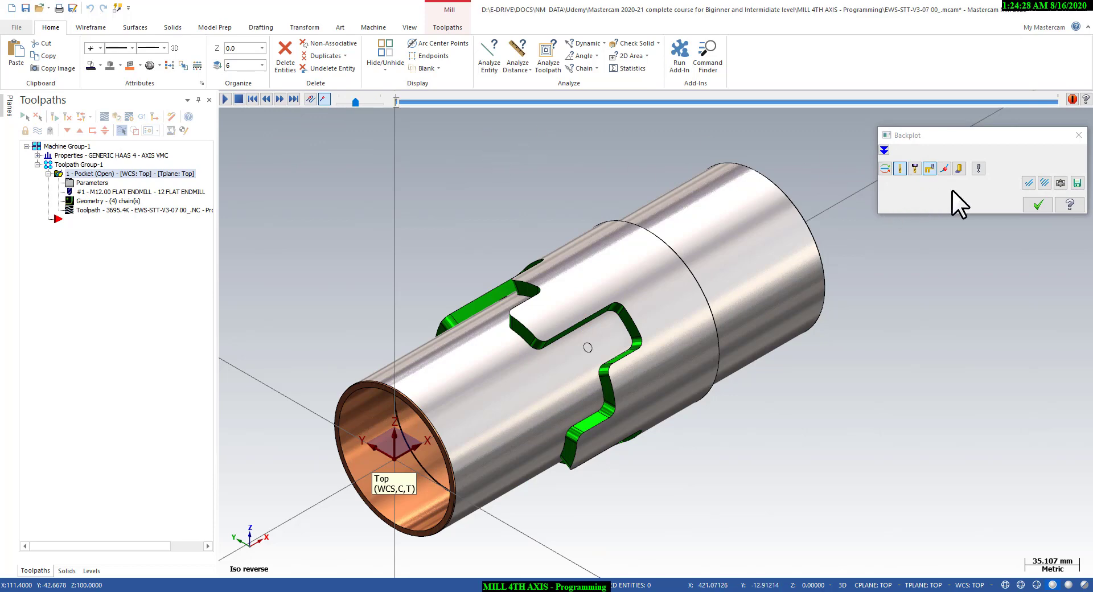
{"action": "left_click", "coordinate": [226, 99]}
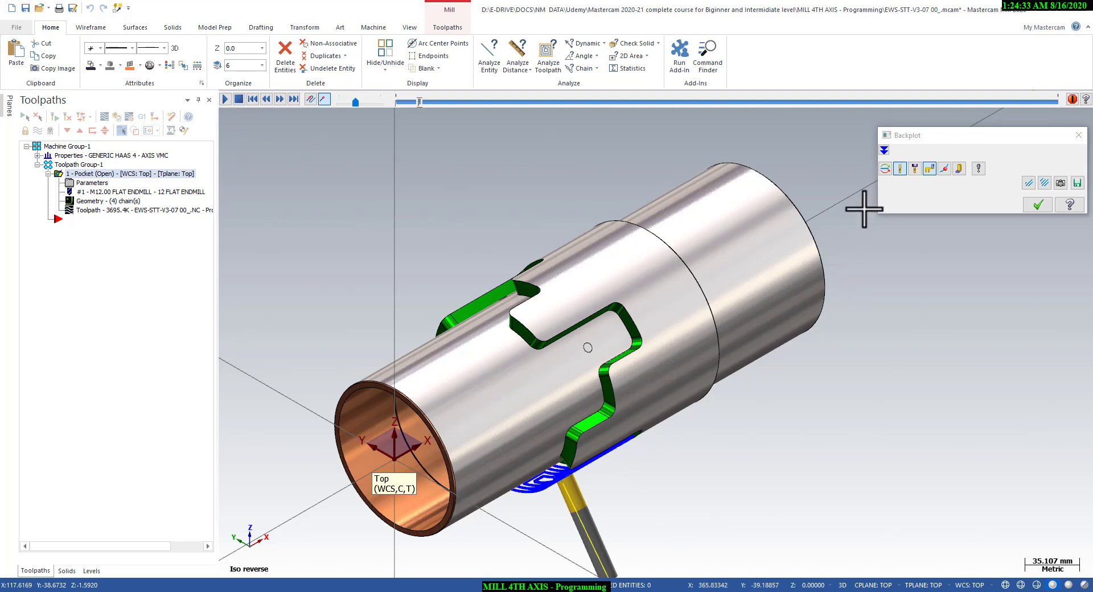
{"action": "left_click", "coordinate": [980, 169]}
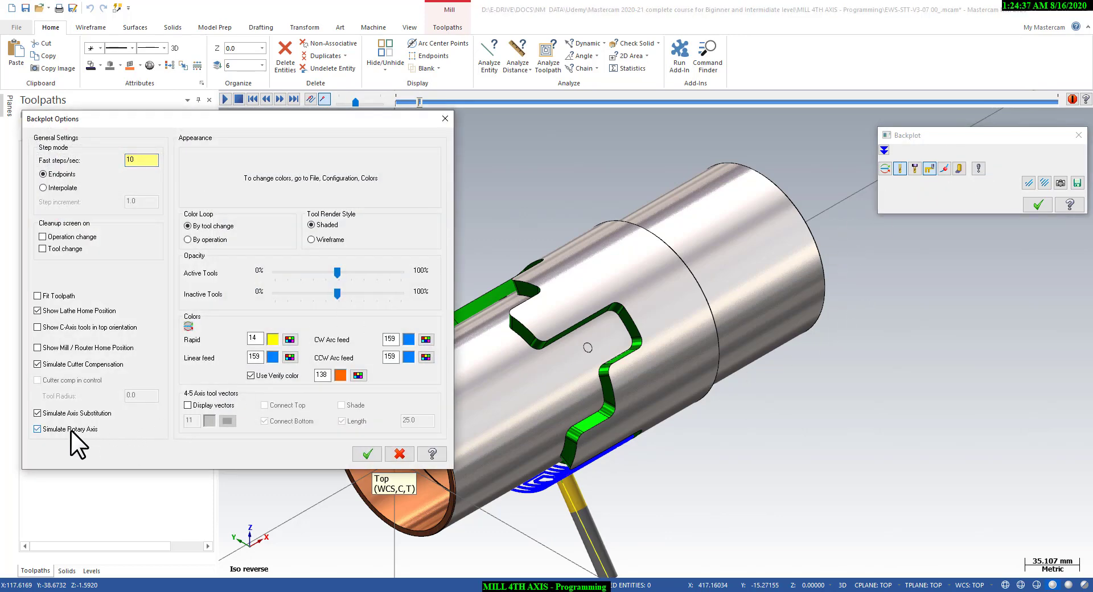
{"action": "left_click", "coordinate": [367, 454]}
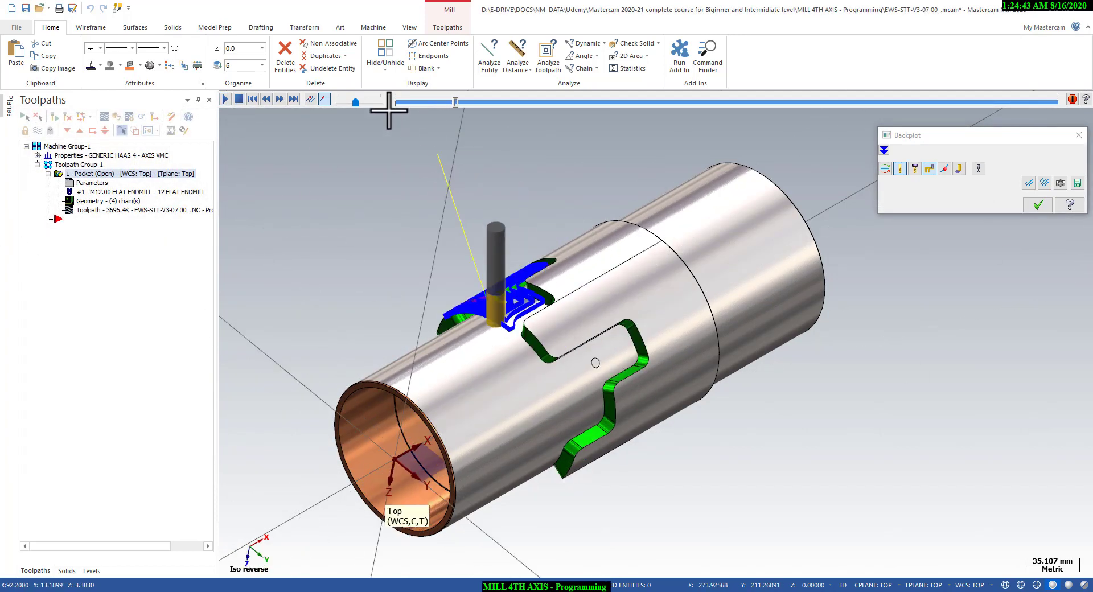
Play the rotary backplot through to the end at a faster speed and close it
{"action": "left_click_drag", "start_coordinate": [363, 103], "coordinate": [369, 103]}
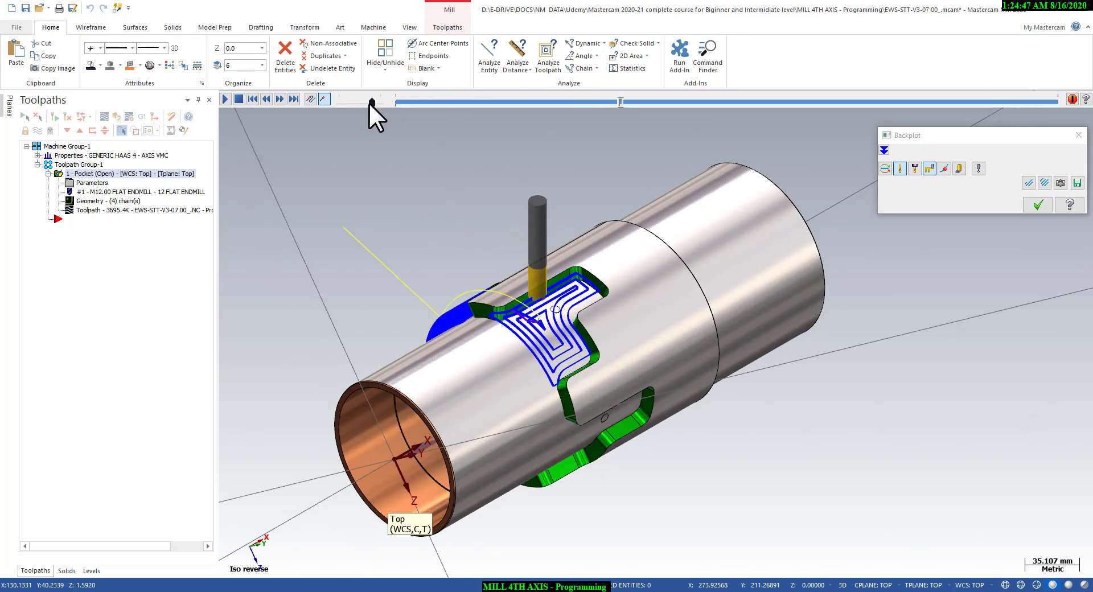
{"action": "left_click", "coordinate": [378, 103]}
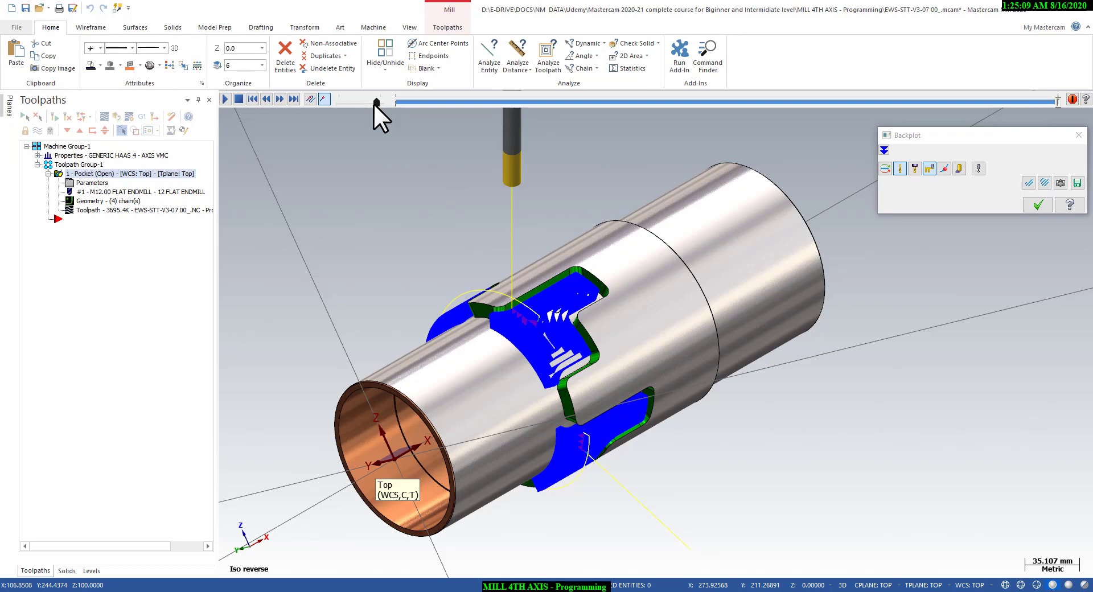
{"action": "left_click", "coordinate": [1038, 205]}
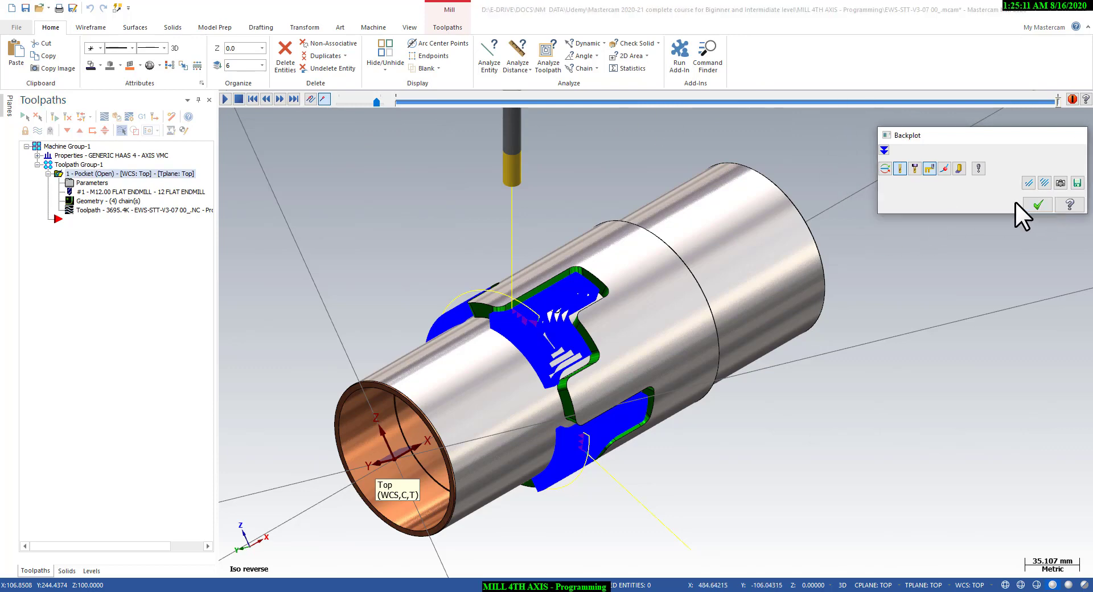
Analyze the rounded inner corner face of the stepped slot dynamically to check its radius
{"action": "right_click", "coordinate": [465, 211]}
{"action": "middle_click_drag", "start_coordinate": [398, 227], "coordinate": [626, 309]}
{"action": "scroll", "coordinate": [626, 309], "scroll_direction": "up", "scroll_amount": 3}
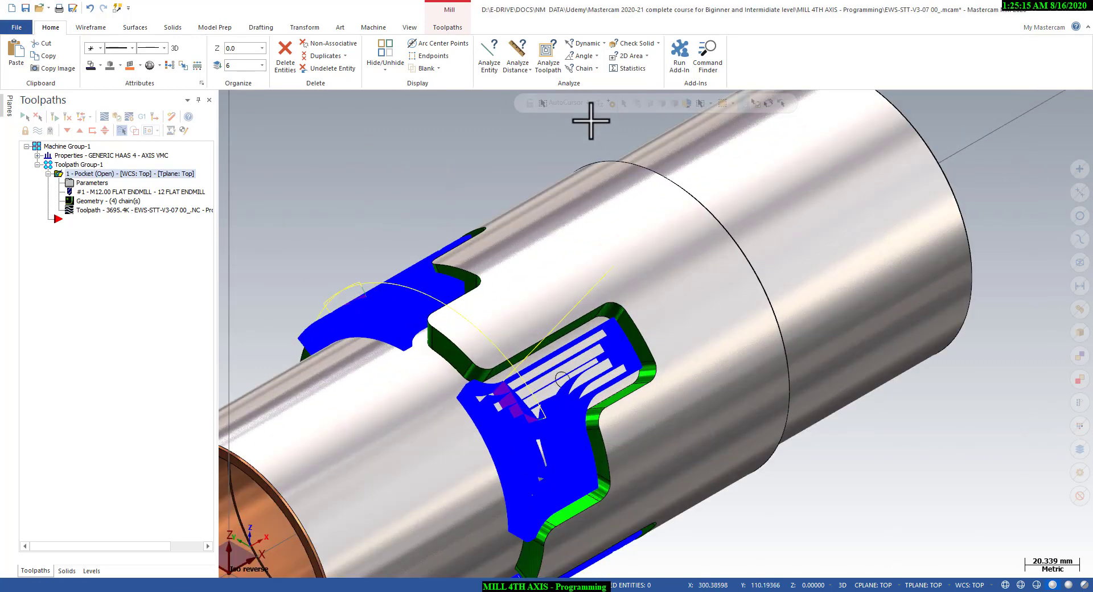
{"action": "left_click", "coordinate": [588, 44]}
{"action": "scroll", "coordinate": [622, 307], "scroll_direction": "up", "scroll_amount": 3}
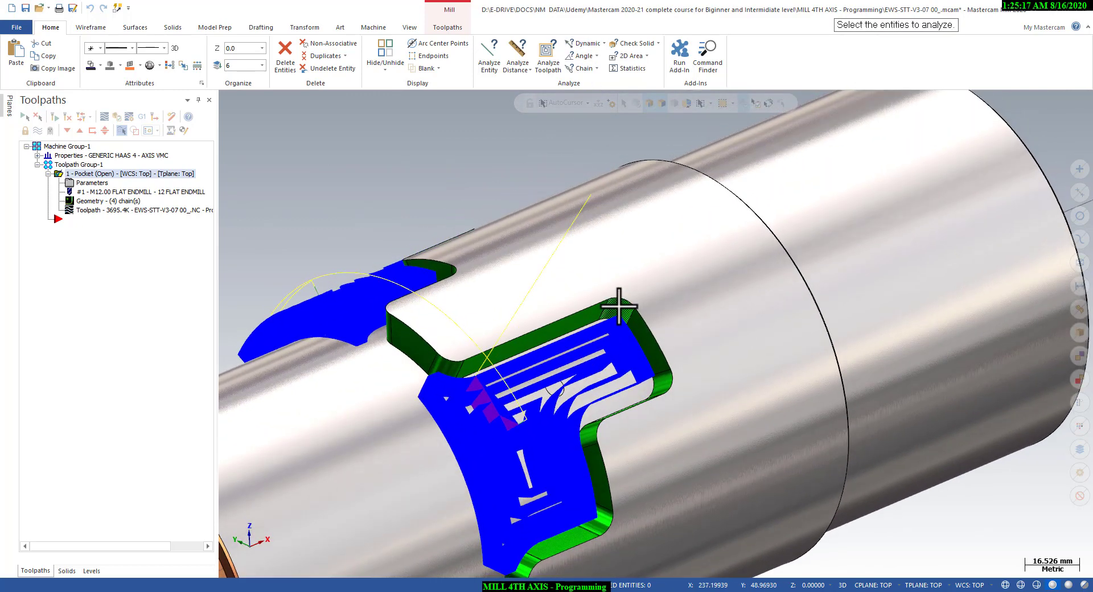
{"action": "left_click", "coordinate": [621, 308]}
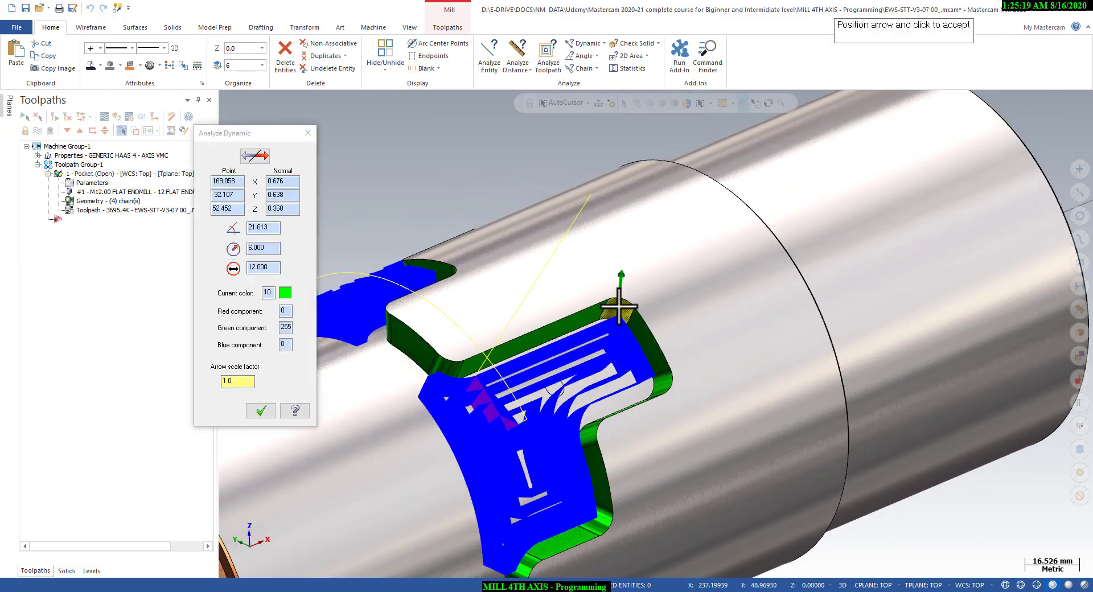
{"action": "left_click", "coordinate": [274, 248]}
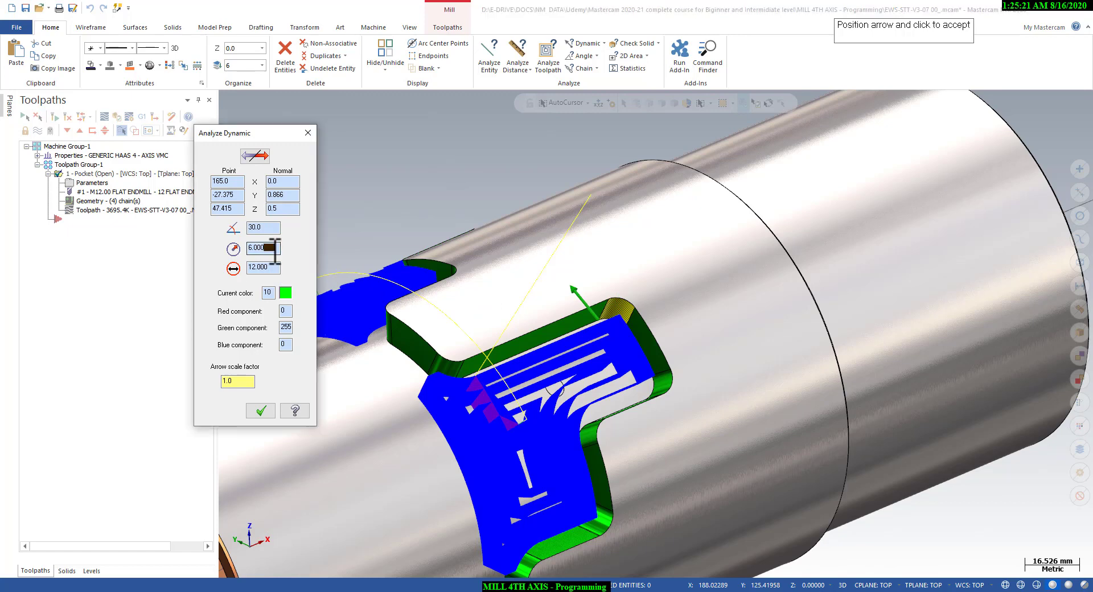
Close the dynamic analysis, switch to the Top view and hide the pocket toolpath's display
{"action": "left_click", "coordinate": [304, 136]}
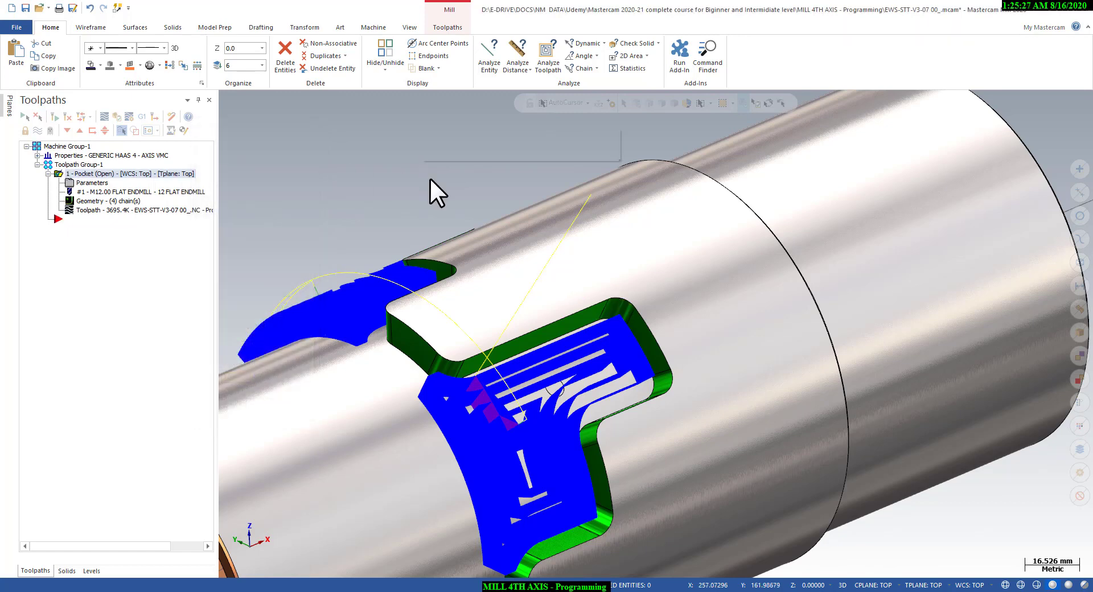
{"action": "right_click", "coordinate": [429, 178]}
{"action": "left_click", "coordinate": [463, 227]}
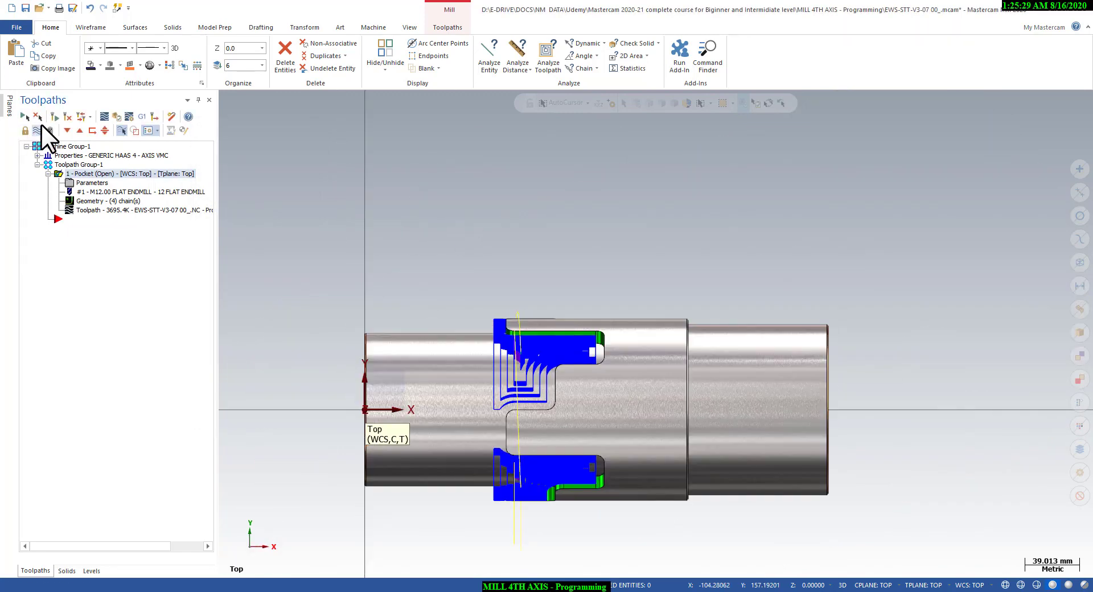
{"action": "left_click", "coordinate": [38, 129]}
{"action": "scroll", "coordinate": [535, 324], "scroll_direction": "up", "scroll_amount": 1}
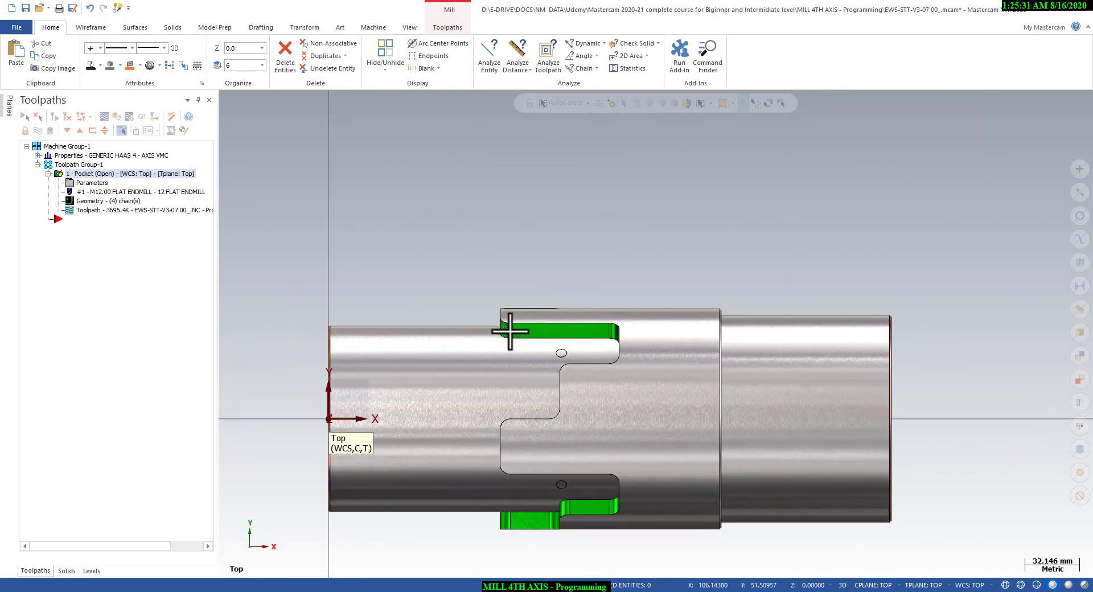
{"action": "scroll", "coordinate": [439, 245], "scroll_direction": "down", "scroll_amount": 1}
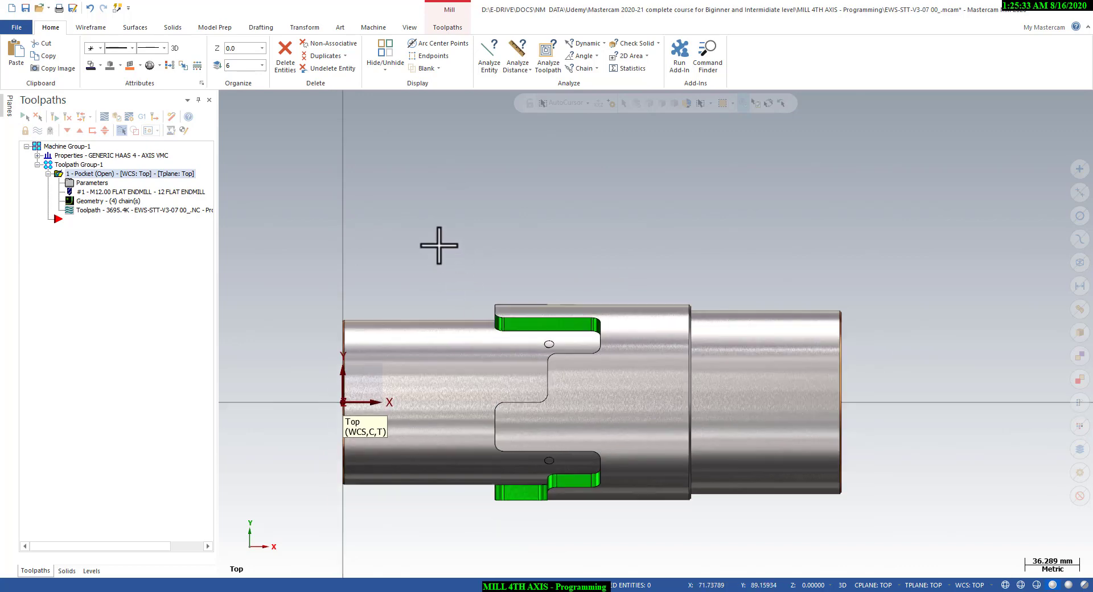
{"action": "scroll", "coordinate": [439, 246], "scroll_direction": "down", "scroll_amount": 1}
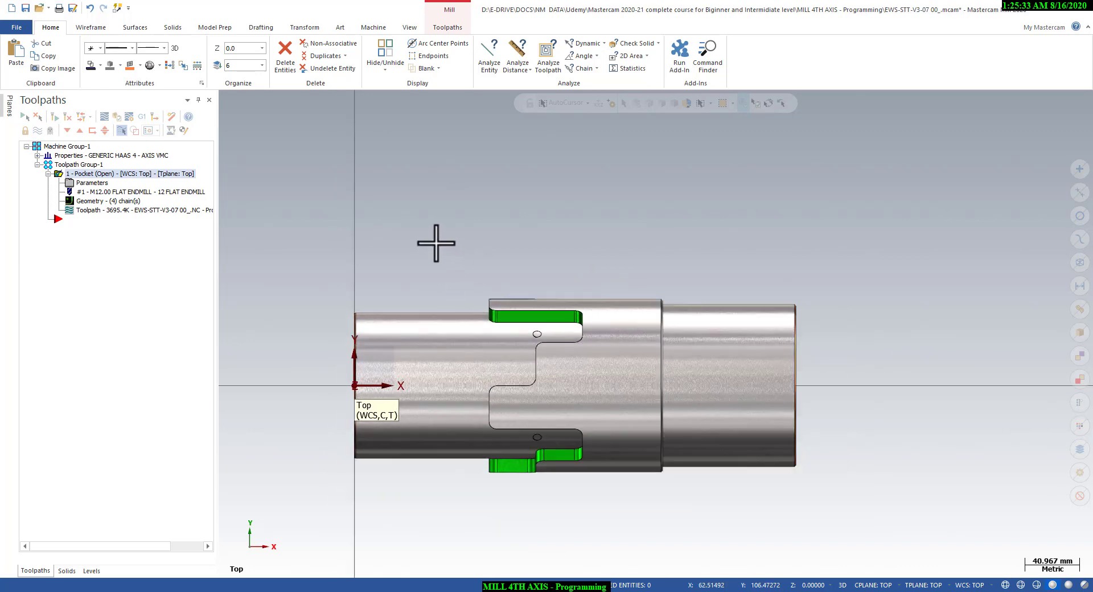
Bring back the hidden wireframe and isolate the four stepped slot profiles without the shaft solid
{"action": "left_click", "coordinate": [391, 53]}
{"action": "scroll", "coordinate": [483, 274], "scroll_direction": "down", "scroll_amount": 7}
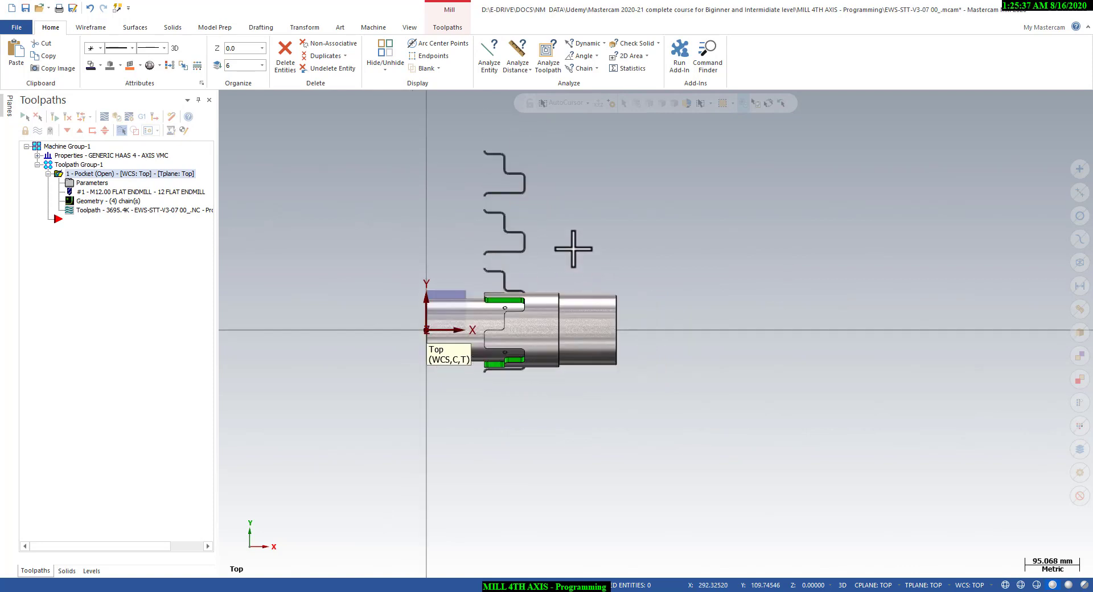
{"action": "left_click", "coordinate": [1079, 262]}
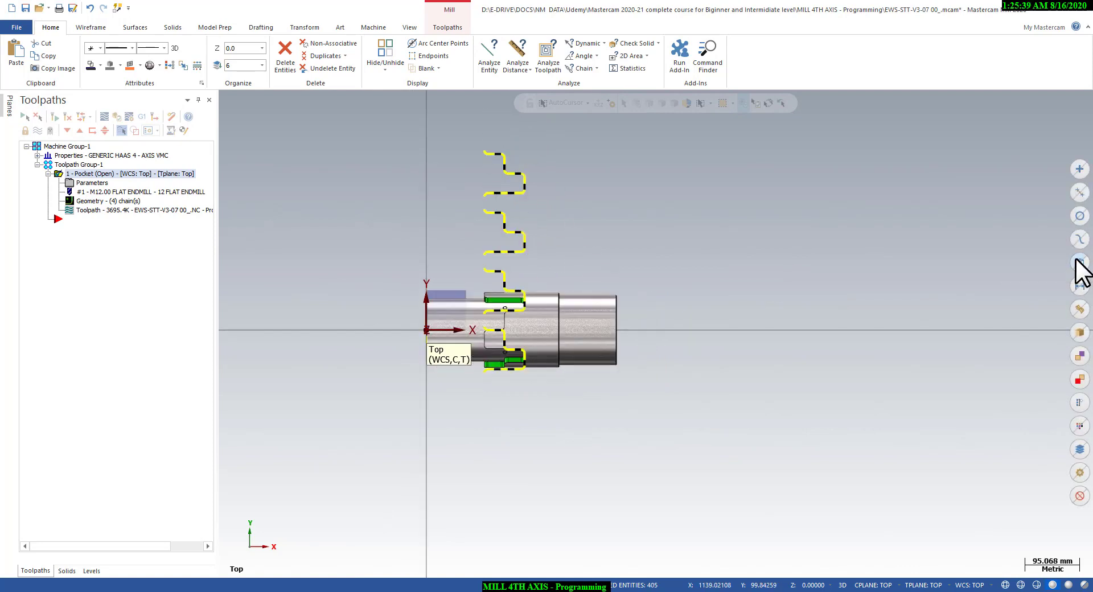
{"action": "left_click", "coordinate": [387, 51]}
{"action": "scroll", "coordinate": [468, 158], "scroll_direction": "up", "scroll_amount": 2}
Start a Contour toolpath and chain the four open stepped profiles, each from its lower end
{"action": "left_click", "coordinate": [448, 27]}
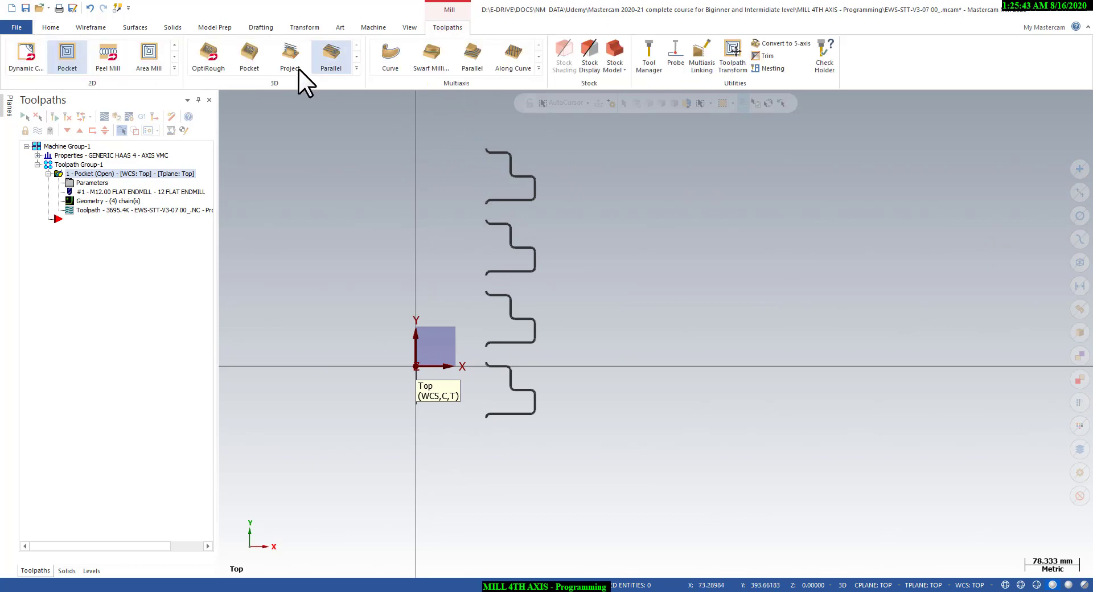
{"action": "left_click", "coordinate": [174, 68]}
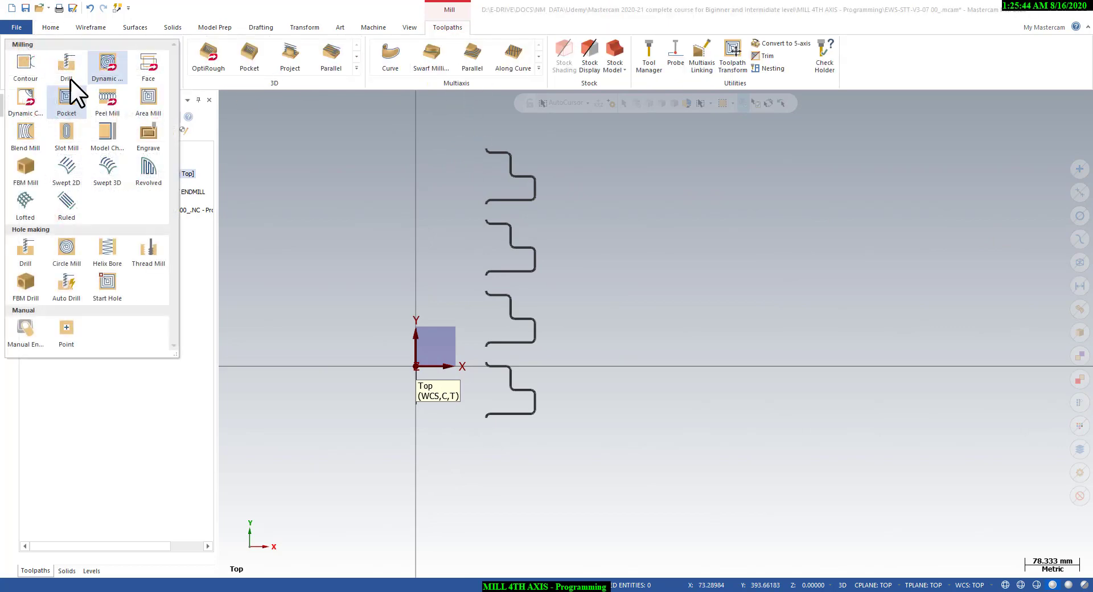
{"action": "left_click", "coordinate": [26, 77]}
{"action": "left_click", "coordinate": [488, 393]}
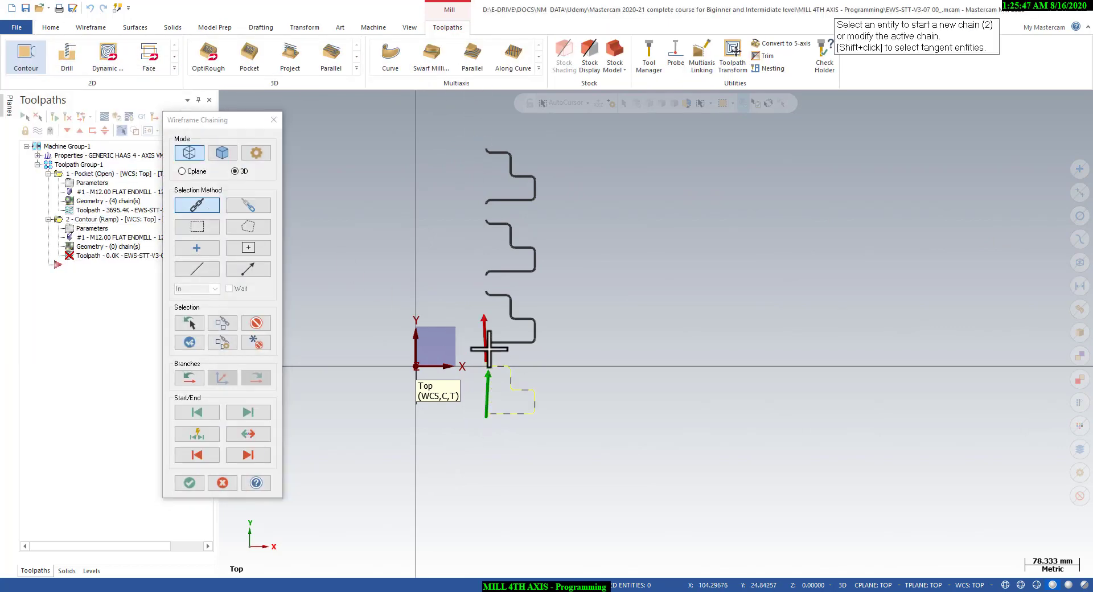
{"action": "left_click", "coordinate": [488, 330]}
{"action": "left_click", "coordinate": [485, 273]}
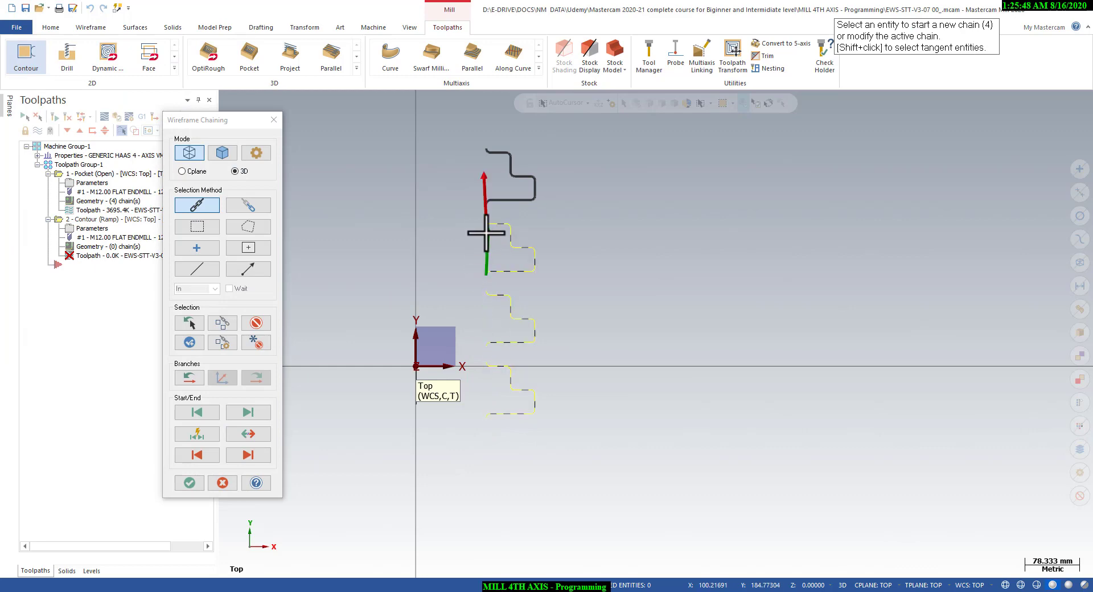
{"action": "left_click", "coordinate": [487, 202]}
{"action": "left_click", "coordinate": [189, 483]}
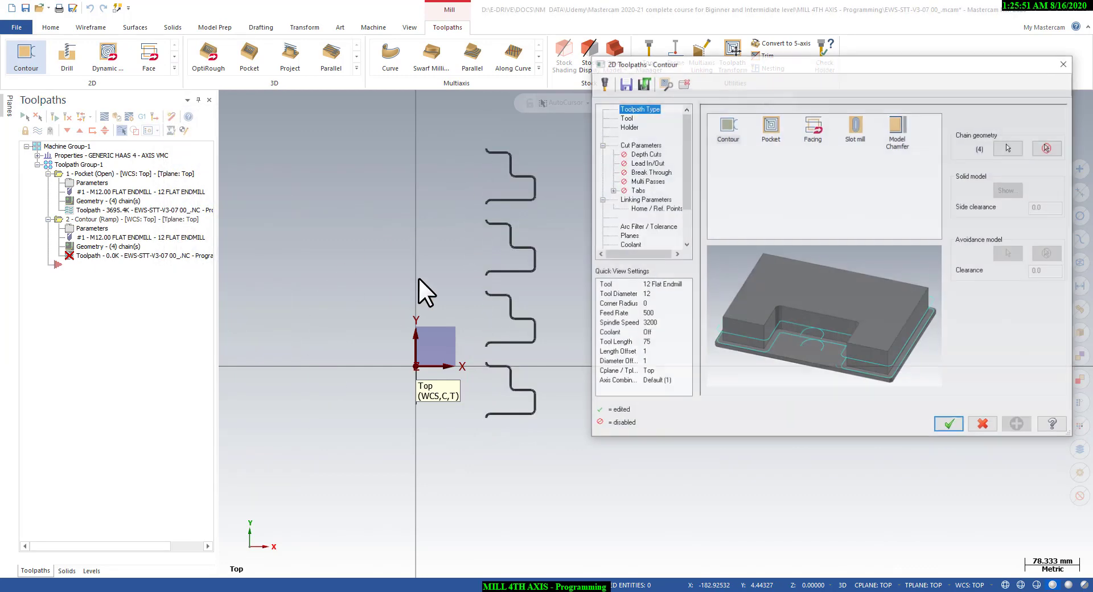
Assign the 12 mm flat endmill to the ramp contour and set its absolute depth to -12.5 mm
{"action": "left_click", "coordinate": [625, 117]}
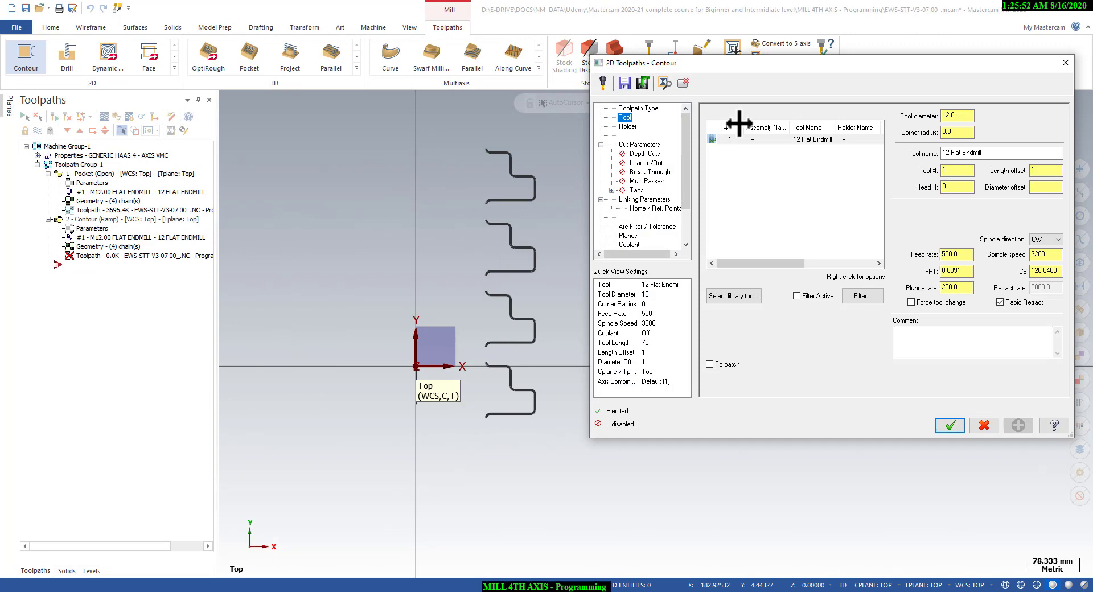
{"action": "left_click", "coordinate": [795, 139]}
{"action": "left_click", "coordinate": [639, 145]}
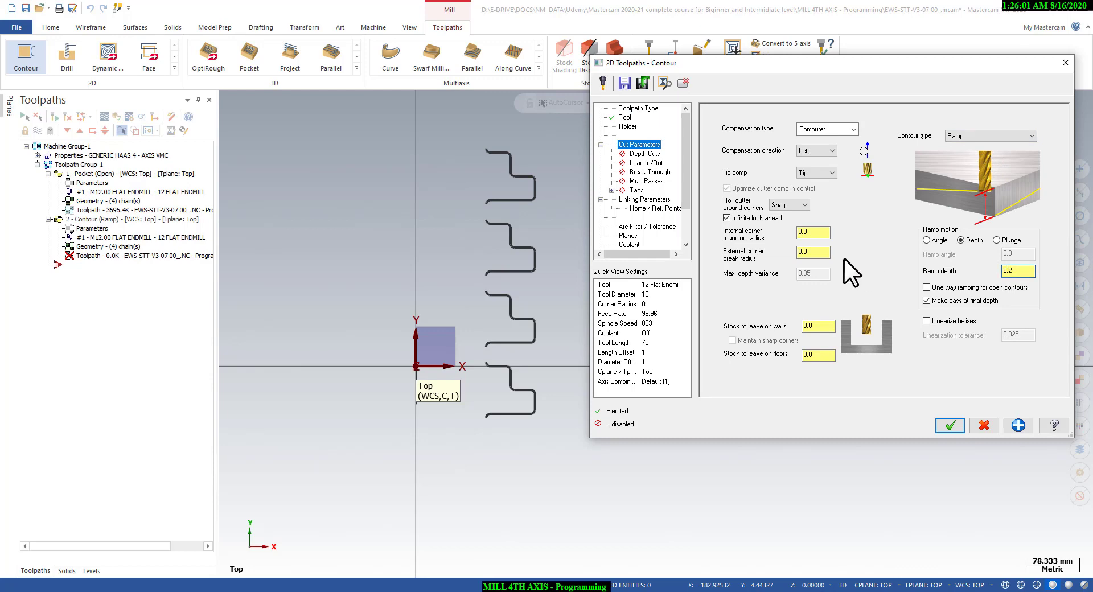
{"action": "left_click", "coordinate": [653, 198]}
{"action": "double_click", "coordinate": [912, 329]}
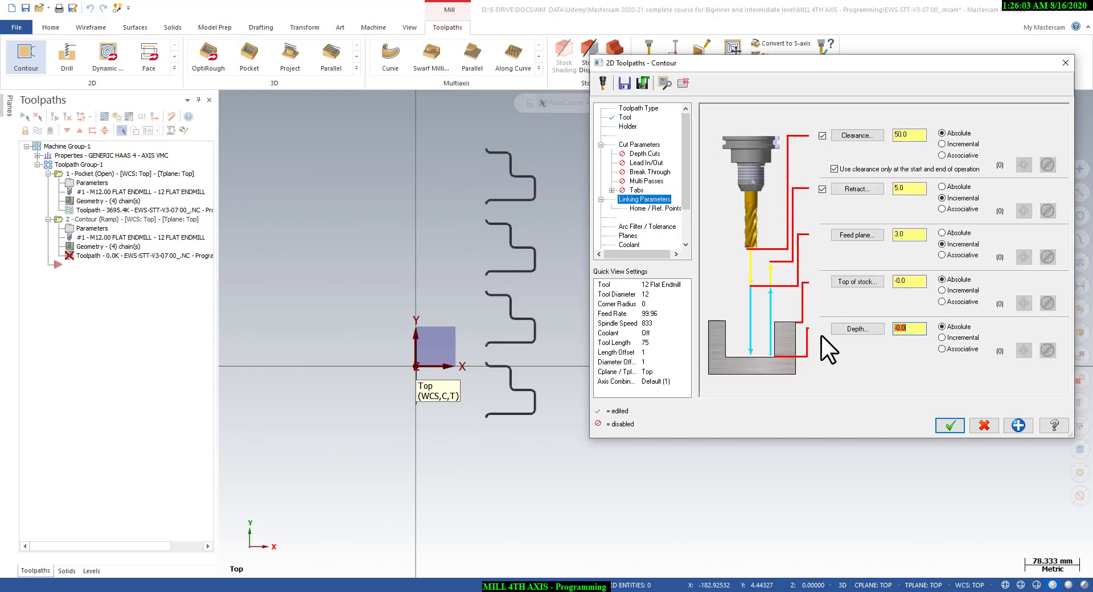
{"action": "type", "text": "-12.5"}
Set the contour's rotary control to axis substitution of Y, CCW, with a 130 mm rotary diameter, and generate the toolpath
{"action": "scroll", "coordinate": [662, 235], "scroll_direction": "down", "scroll_amount": 1}
{"action": "scroll", "coordinate": [655, 238], "scroll_direction": "down", "scroll_amount": 1}
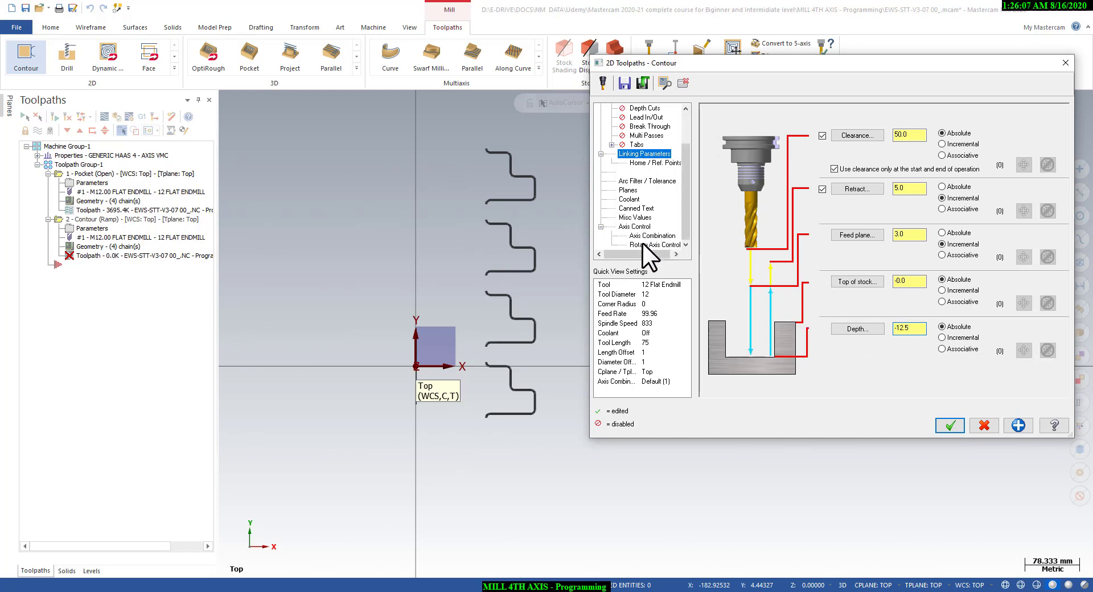
{"action": "left_click", "coordinate": [642, 245]}
{"action": "left_click", "coordinate": [802, 169]}
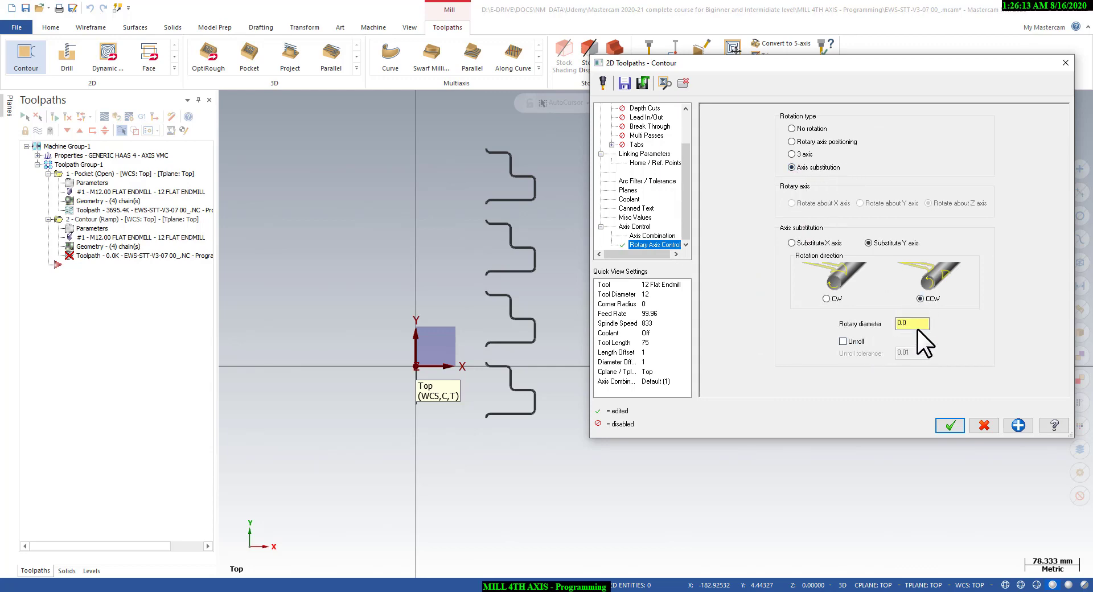
{"action": "type", "text": "130"}
{"action": "key", "text": "Return"}
{"action": "left_click", "coordinate": [949, 426]}
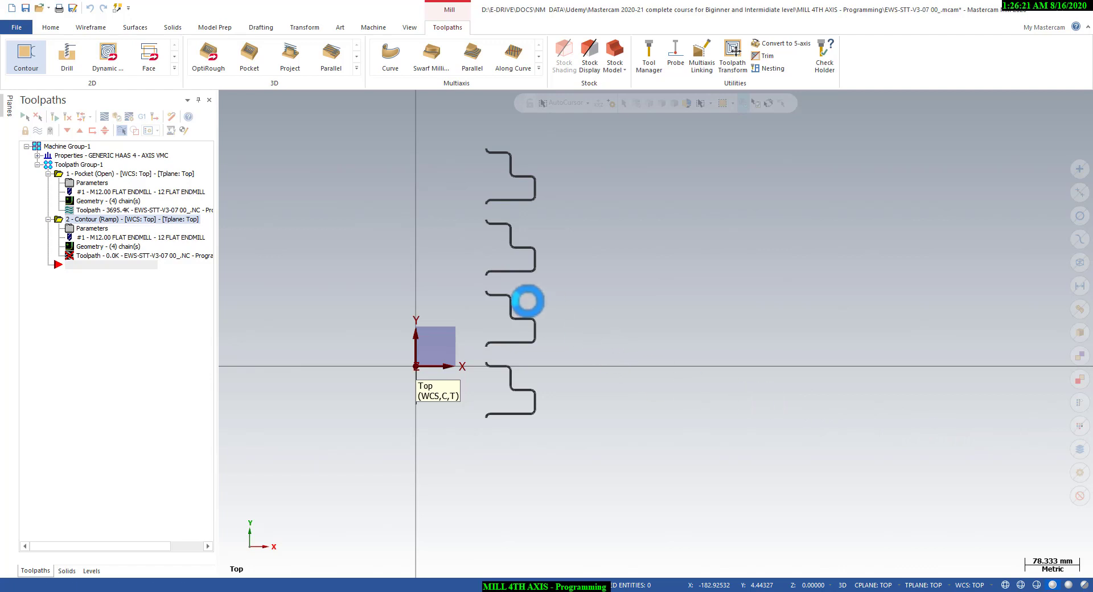
Restore the shaft solid in the Top view and hide the wireframe slot profiles
{"action": "scroll", "coordinate": [538, 345], "scroll_direction": "up", "scroll_amount": 2}
{"action": "middle_click_drag", "start_coordinate": [524, 387], "coordinate": [476, 366]}
{"action": "left_click", "coordinate": [50, 27]}
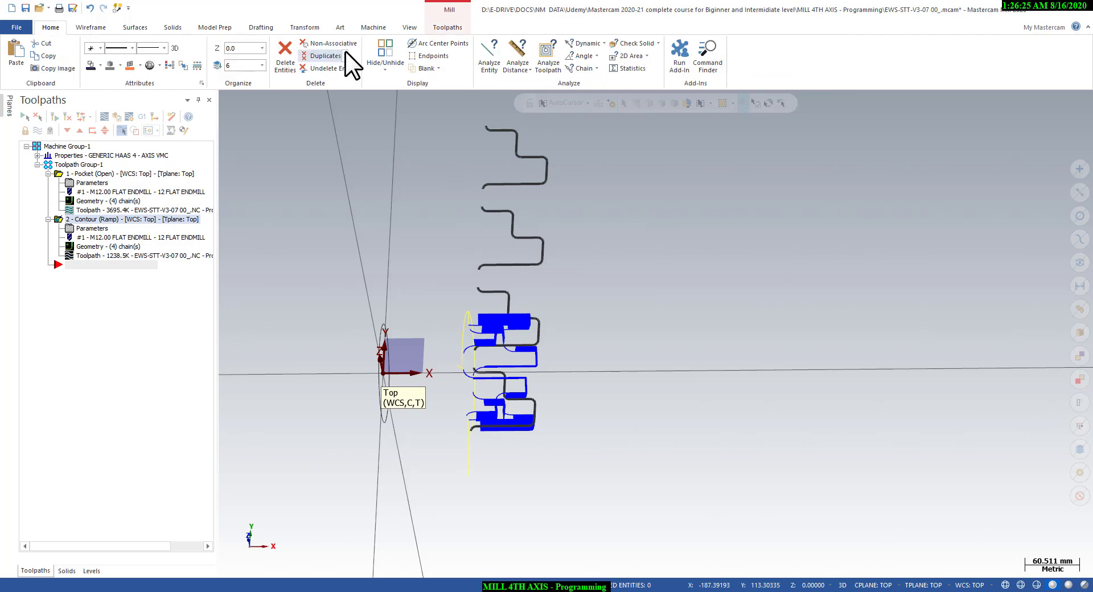
{"action": "left_click", "coordinate": [384, 54]}
{"action": "right_click", "coordinate": [621, 258]}
{"action": "left_click", "coordinate": [661, 320]}
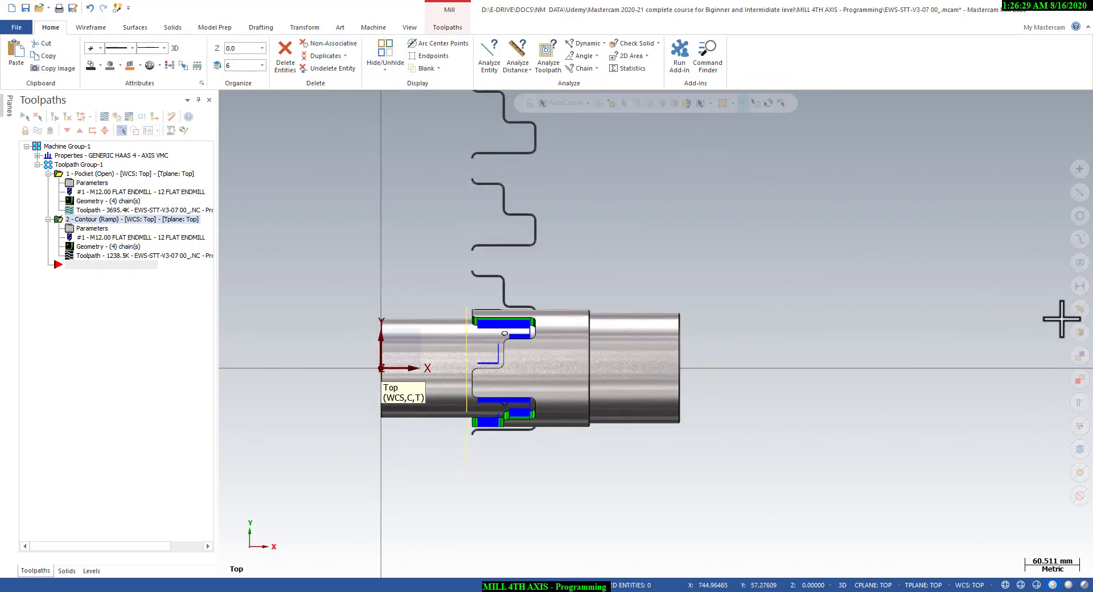
{"action": "left_click", "coordinate": [1079, 308]}
{"action": "left_click", "coordinate": [393, 50]}
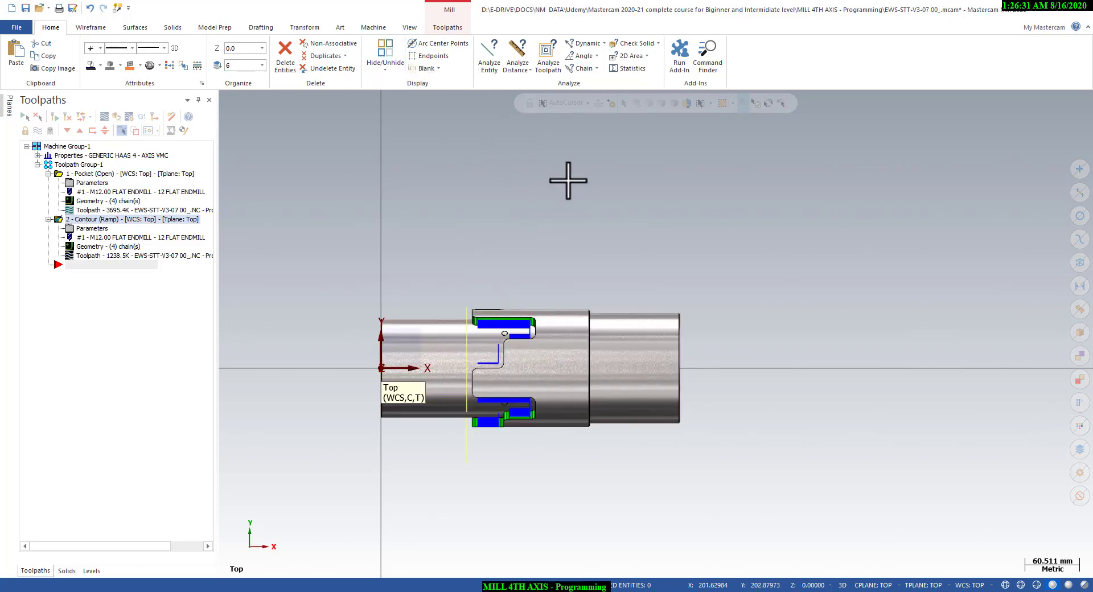
Backplot the contour toolpath in the Isometric Reverse view, varying the playback speed through to the end, and close the backplot
{"action": "right_click", "coordinate": [568, 177]}
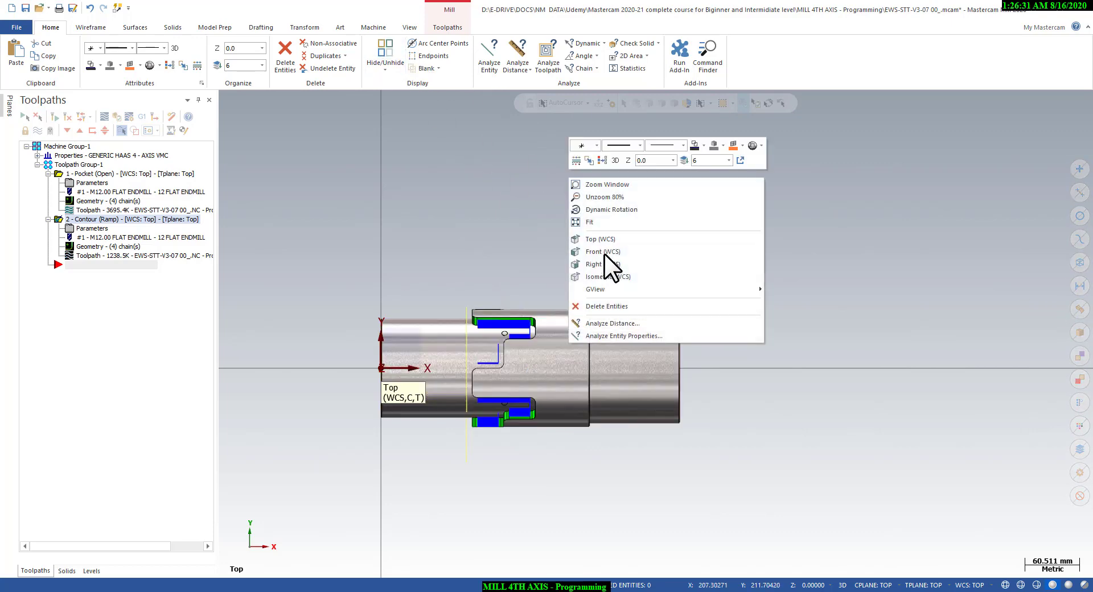
{"action": "left_click", "coordinate": [799, 332]}
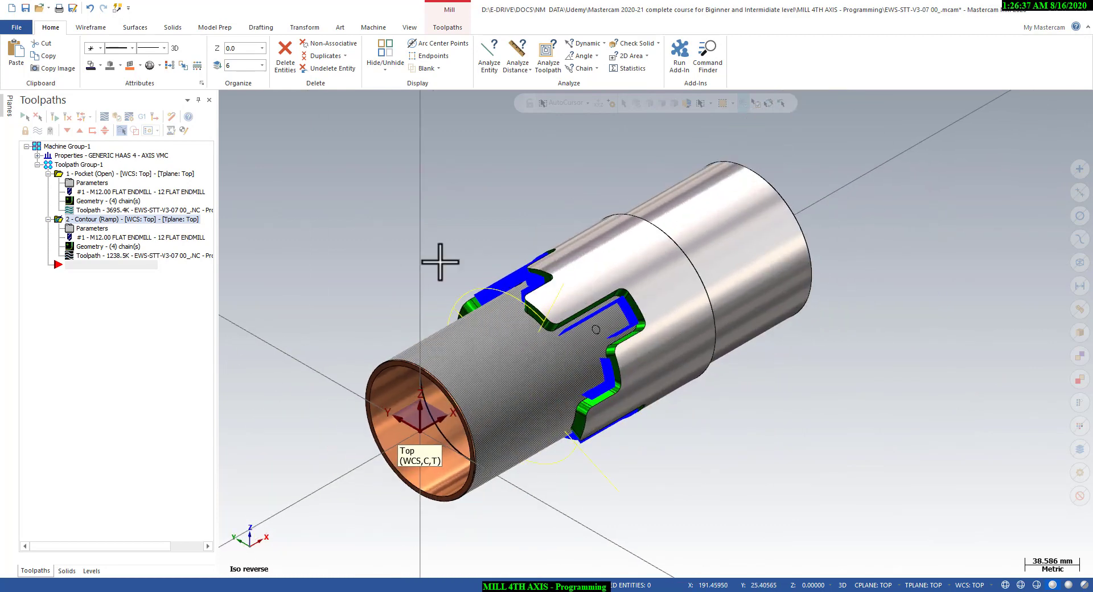
{"action": "left_click", "coordinate": [104, 118]}
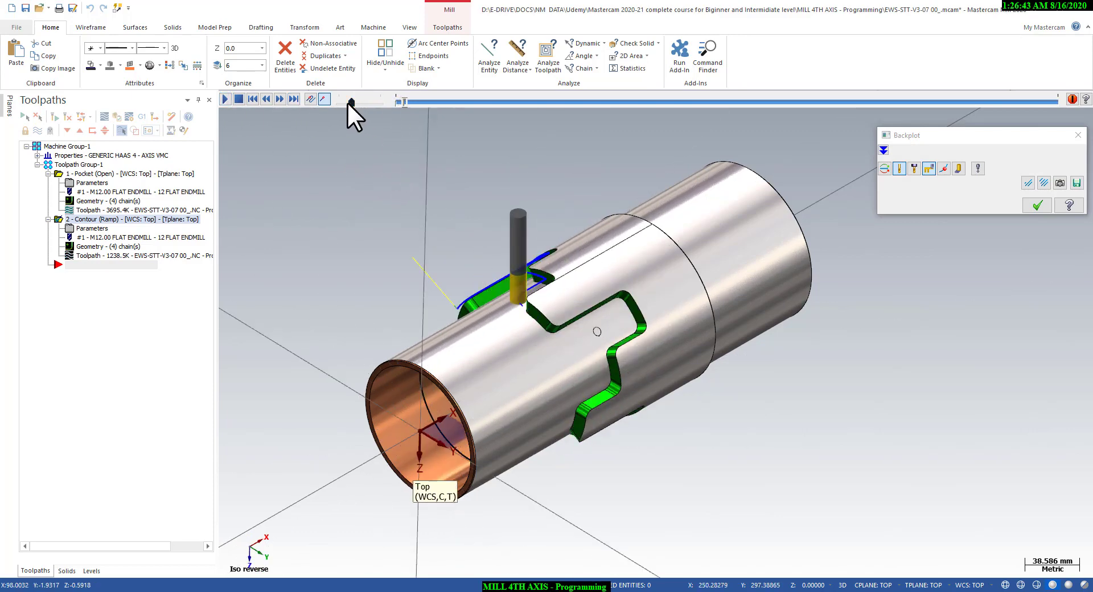
{"action": "left_click_drag", "start_coordinate": [350, 101], "coordinate": [343, 102]}
{"action": "scroll", "coordinate": [569, 307], "scroll_direction": "up", "scroll_amount": 1}
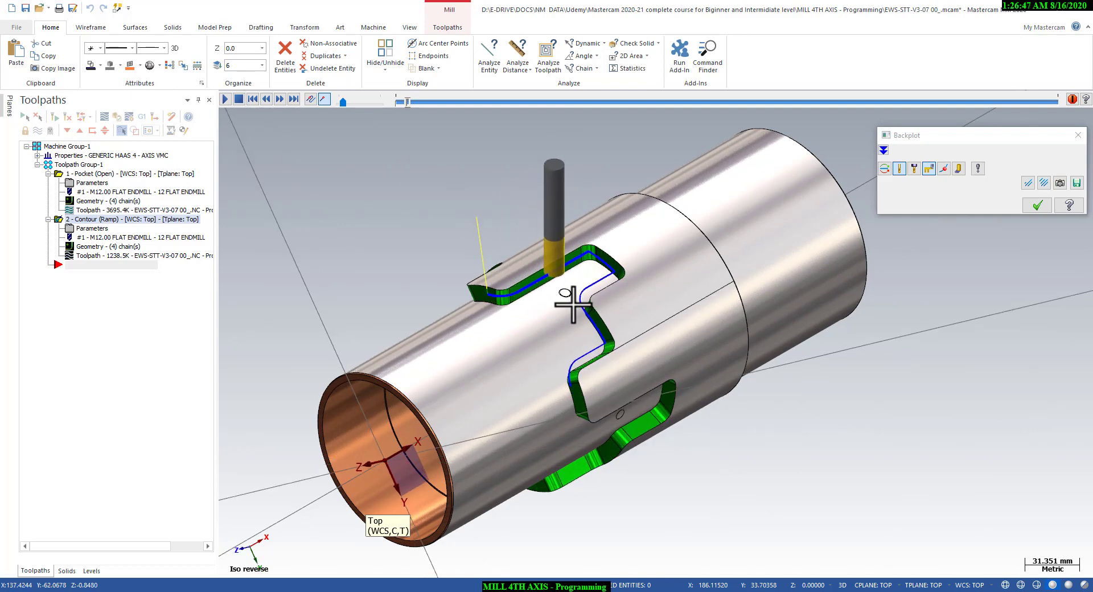
{"action": "left_click_drag", "start_coordinate": [343, 100], "coordinate": [350, 100]}
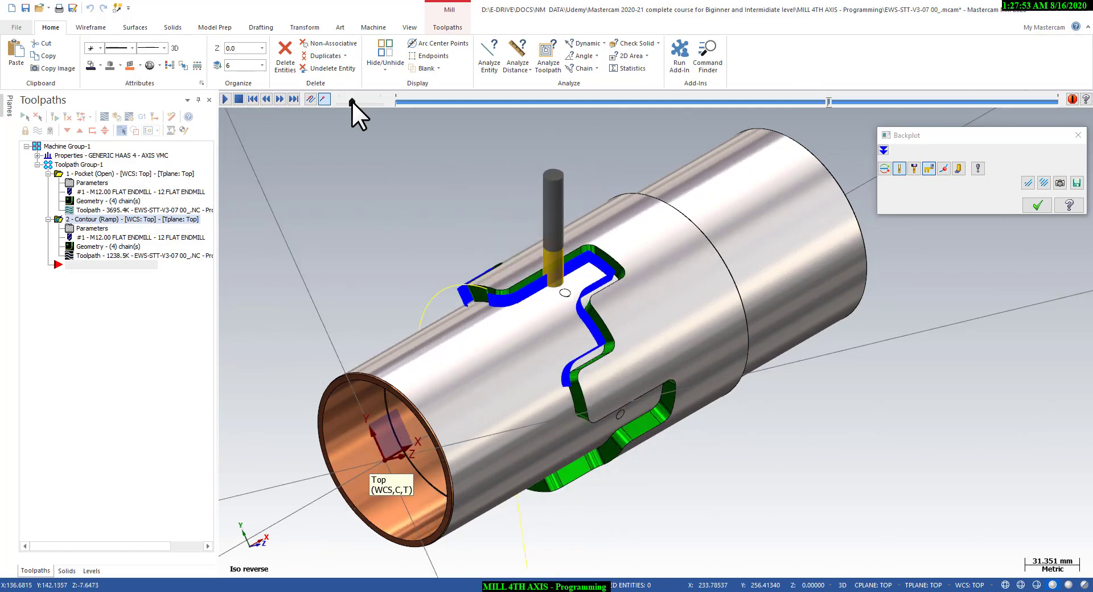
{"action": "left_click_drag", "start_coordinate": [351, 101], "coordinate": [362, 101]}
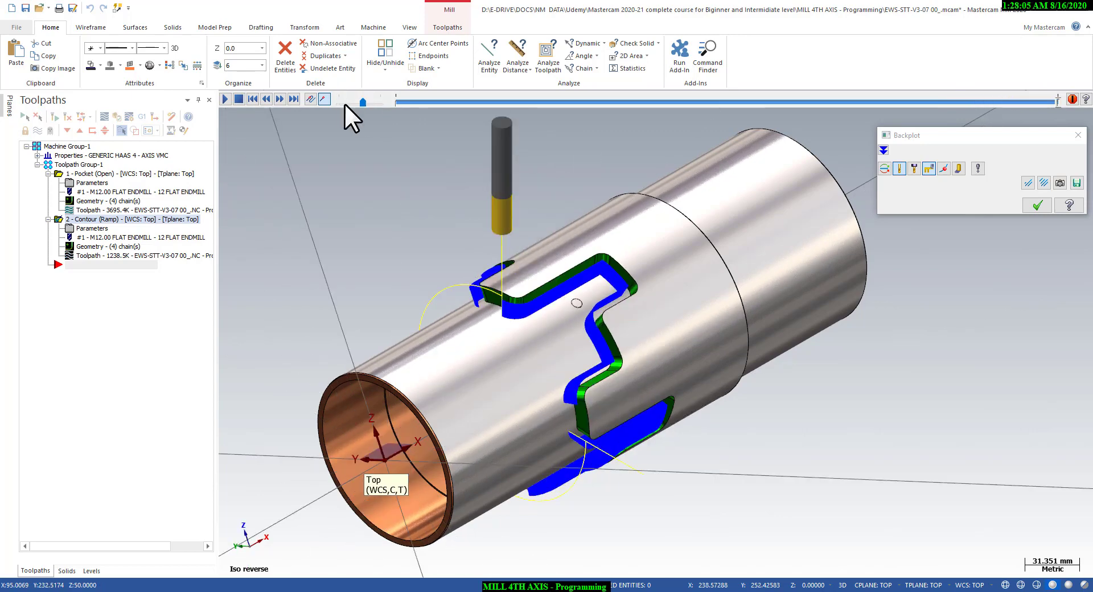
{"action": "left_click", "coordinate": [1078, 136]}
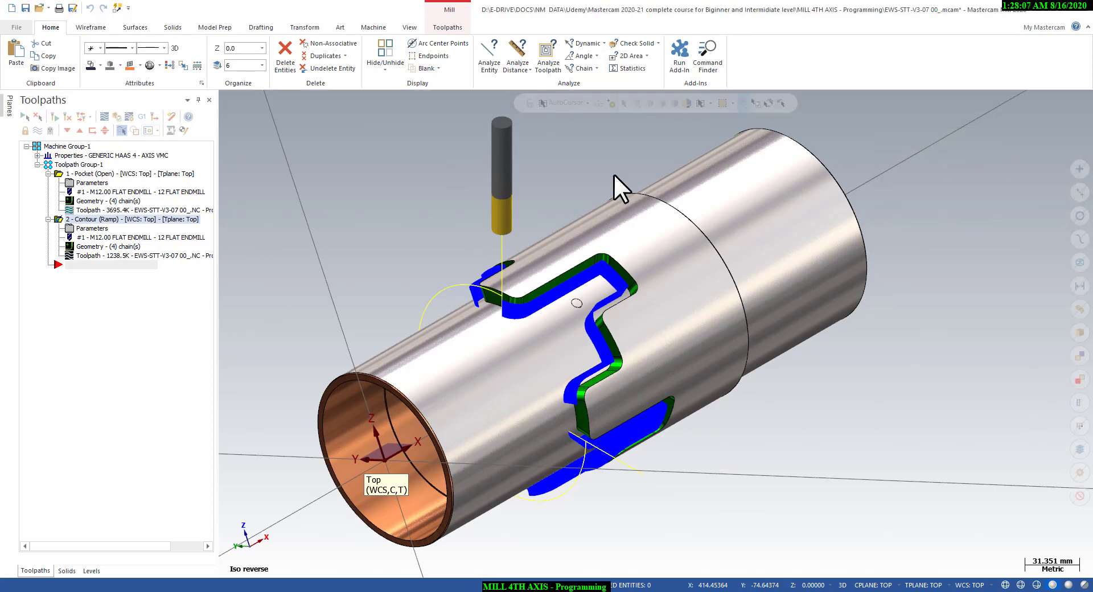
Return to the Top view, hide the contour toolpath's display and collapse the pocket and contour operations in the toolpath tree
{"action": "right_click", "coordinate": [593, 165]}
{"action": "left_click", "coordinate": [607, 227]}
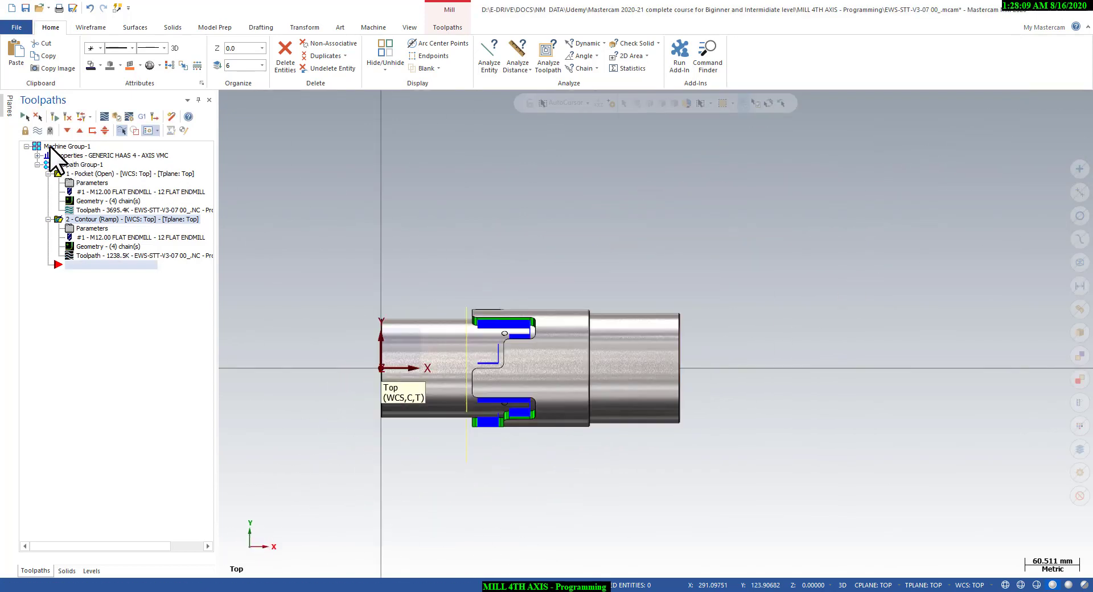
{"action": "left_click", "coordinate": [48, 174]}
{"action": "left_click", "coordinate": [49, 183]}
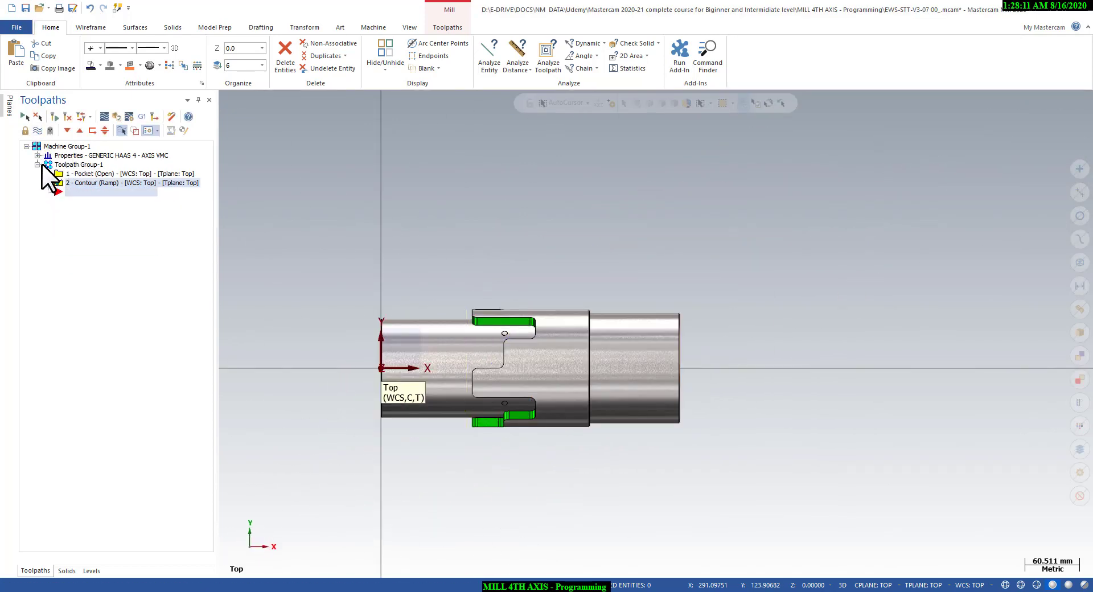